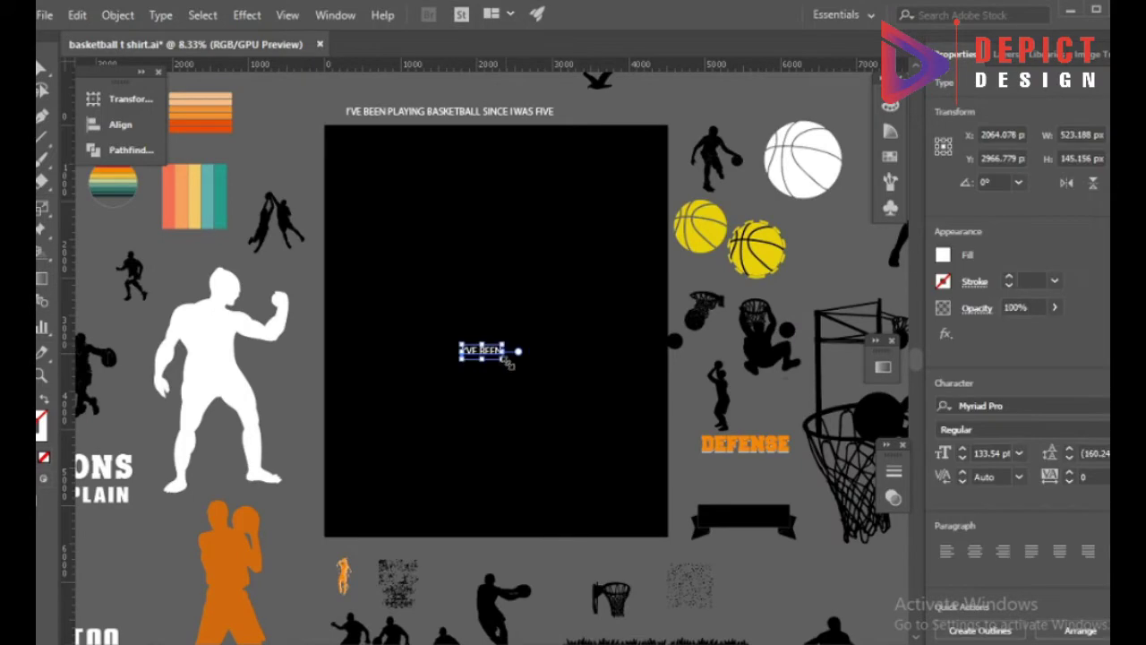
- Raise the I'VE BEEN line, then copy PLAYING out as its own enlarged text line
drag(510, 350, 510, 178)
scroll(398, 107, up, 3)
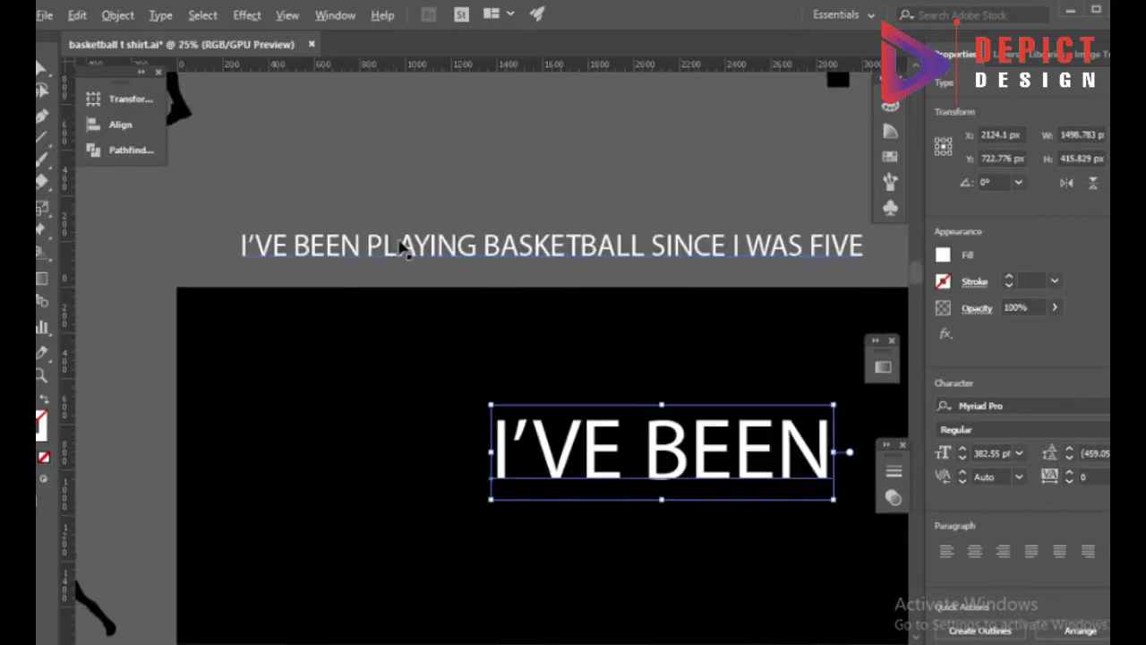
drag(367, 246, 477, 245)
key(ctrl+c)
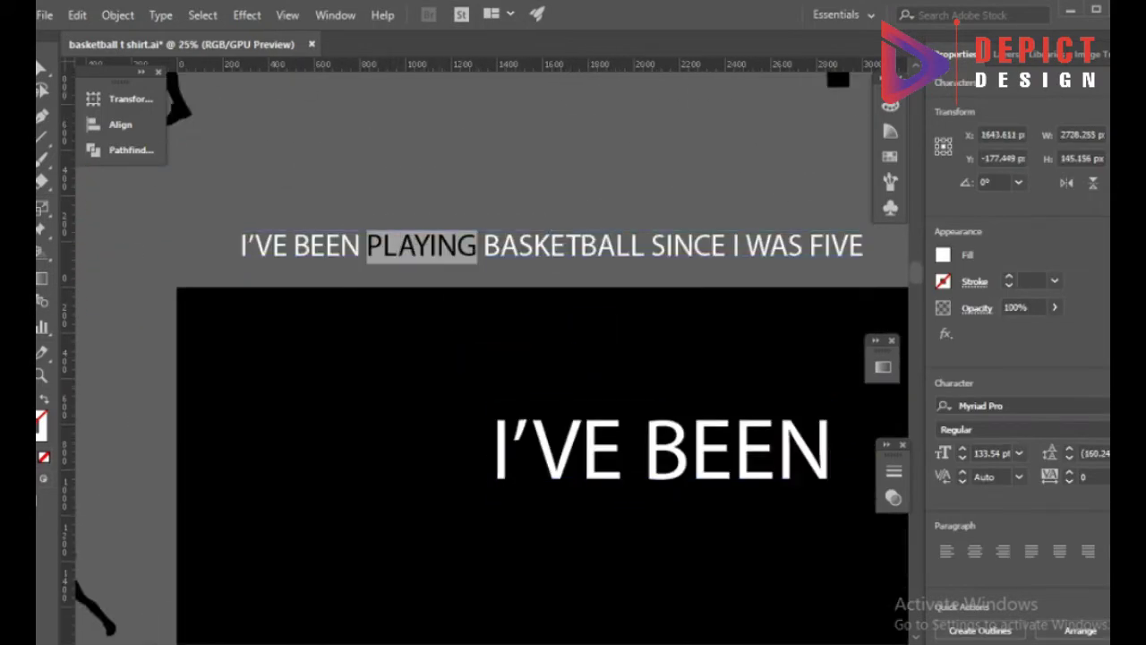
key(ctrl+minus)
key(ctrl+v)
mouse_move(493, 351)
mouse_down()
mouse_move(527, 370)
mouse_move(520, 283)
mouse_up()
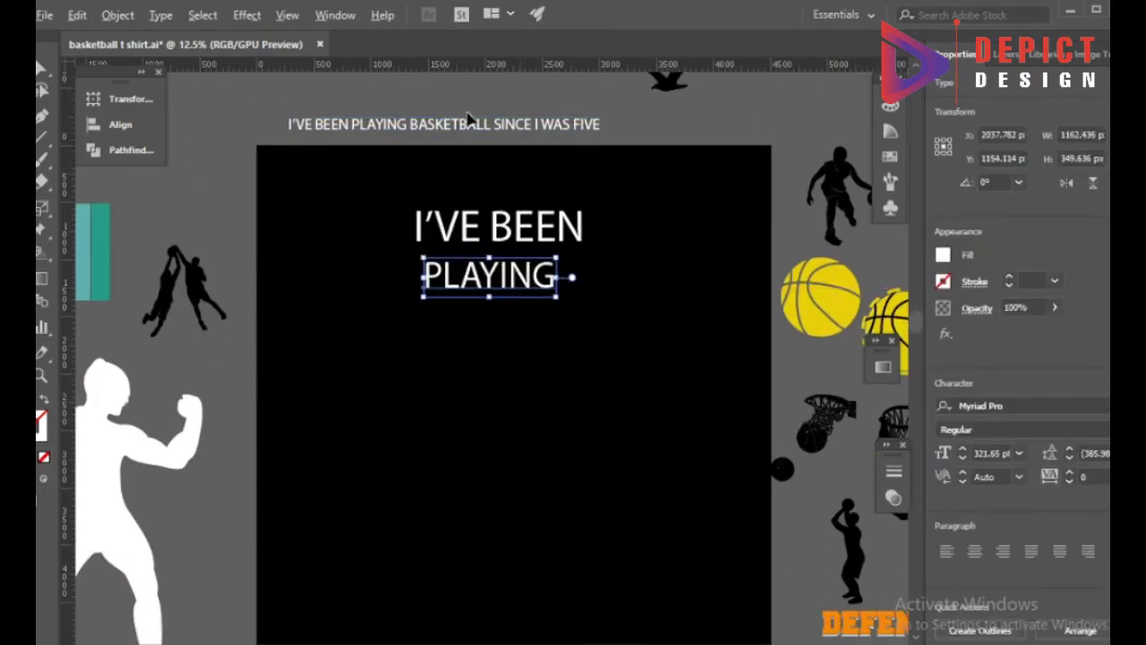
scroll(467, 112, up, 3)
- Copy BASKETBALL from the headline into a separate, enlarged text line
click(352, 159)
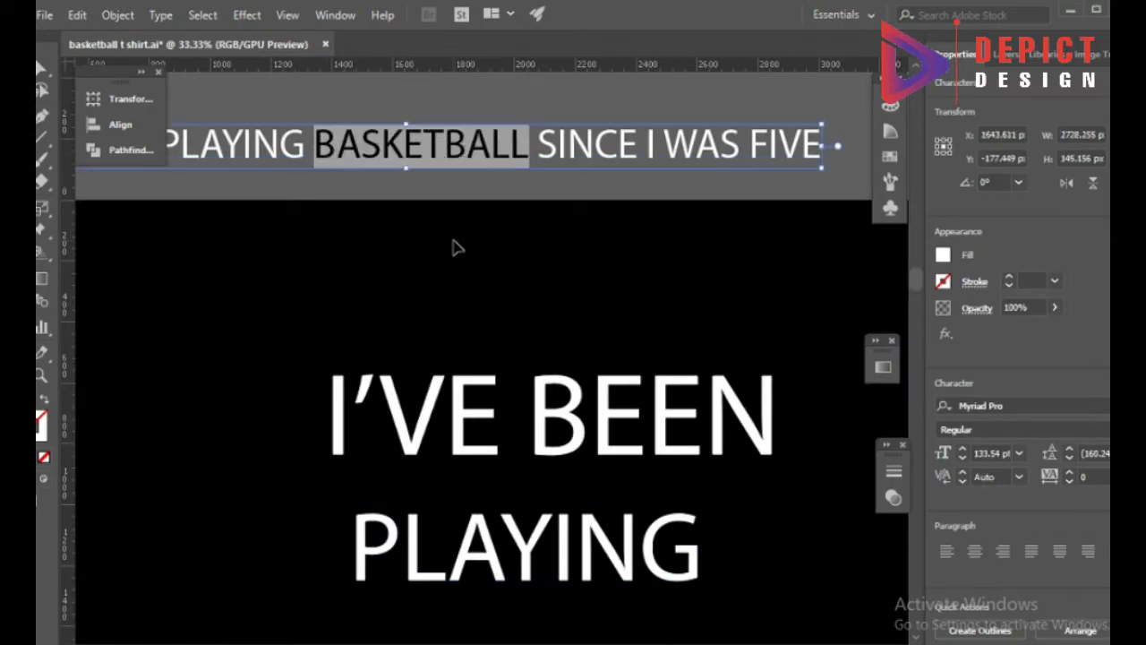
key(ctrl+c)
key(ctrl+minus)
key(Escape)
scroll(443, 251, down, 3)
key(ctrl+v)
drag(536, 362, 596, 394)
scroll(504, 205, up, 3)
scroll(504, 205, up, 3)
- Copy SINCE from the headline into a separate, enlarged text line
drag(469, 197, 550, 197)
scroll(583, 217, down, 2)
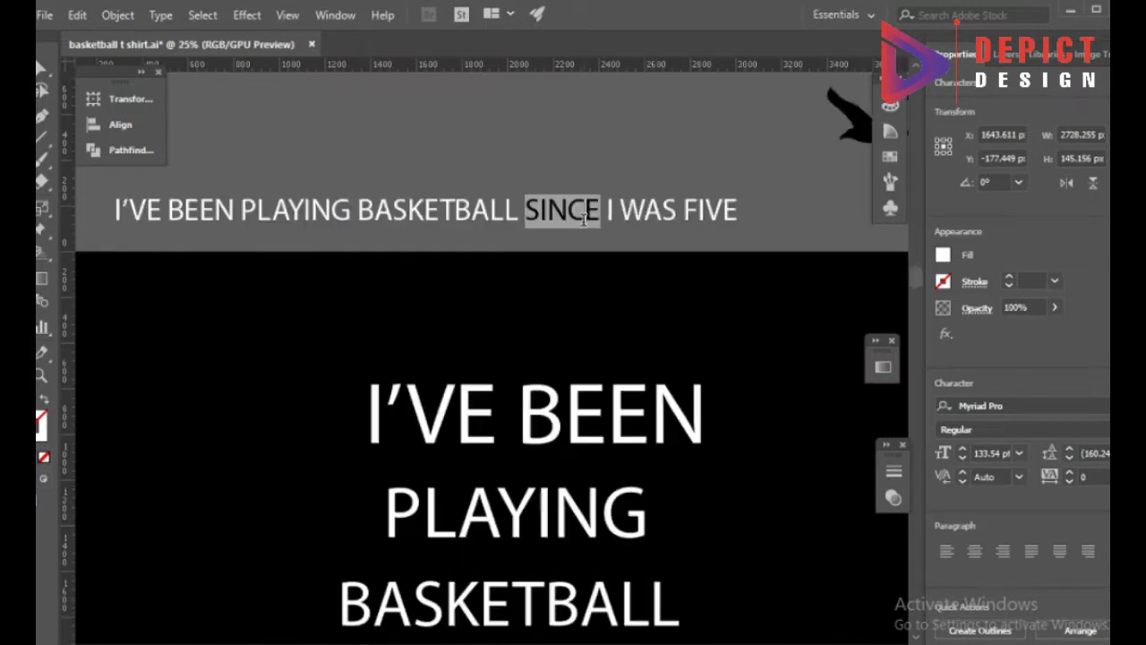
scroll(584, 218, down, 2)
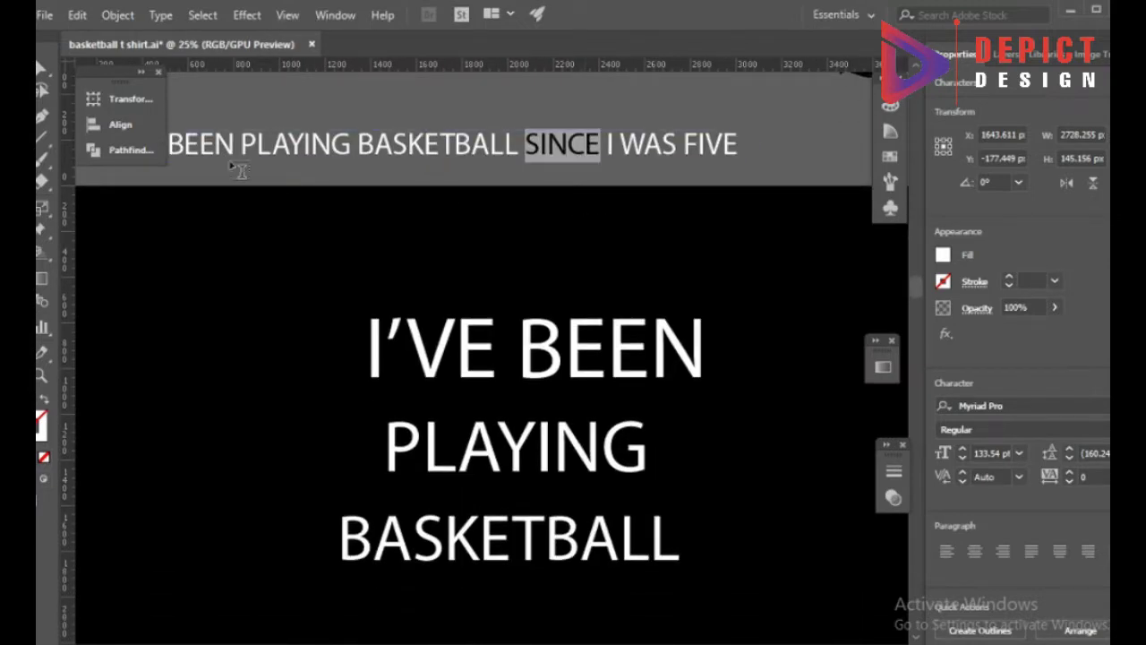
scroll(589, 460, up, 1)
key(ctrl+minus)
click(524, 519)
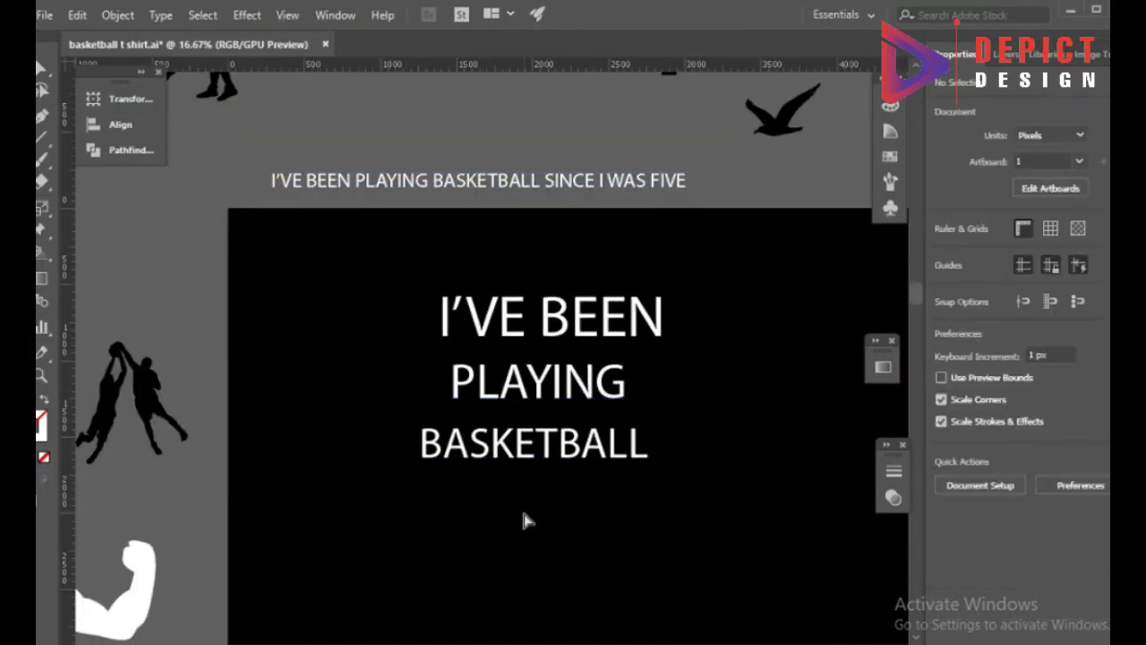
key(ctrl+v)
drag(570, 511, 598, 519)
scroll(642, 188, up, 3)
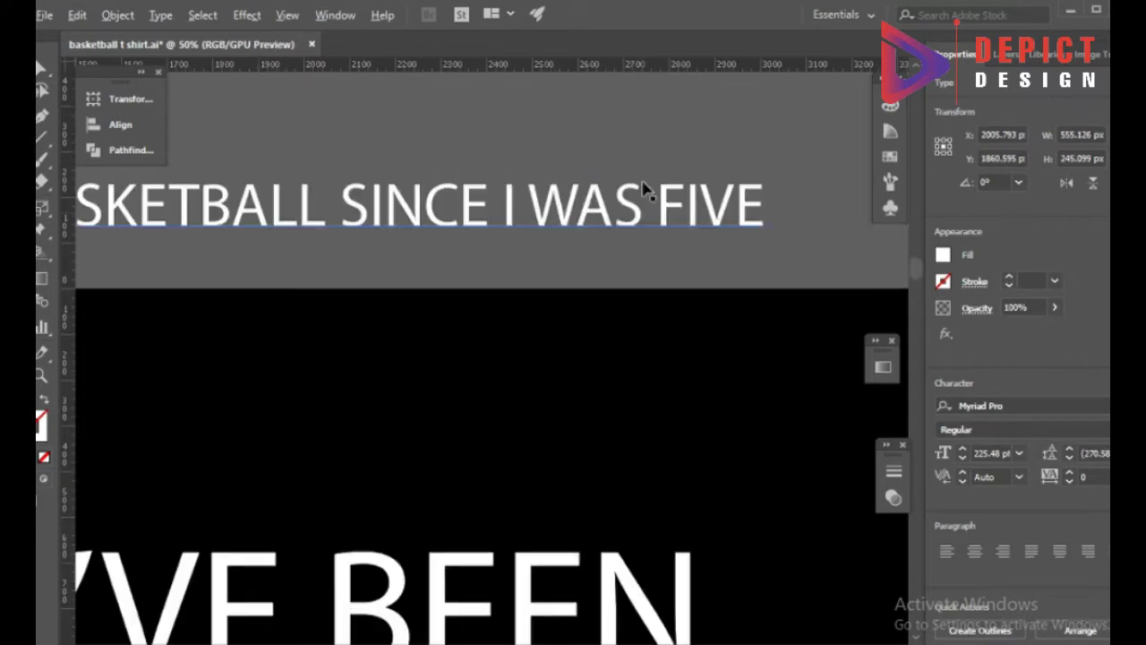
- Copy I WAS from the headline into a separate, enlarged text line
drag(509, 213, 636, 215)
scroll(595, 313, down, 4)
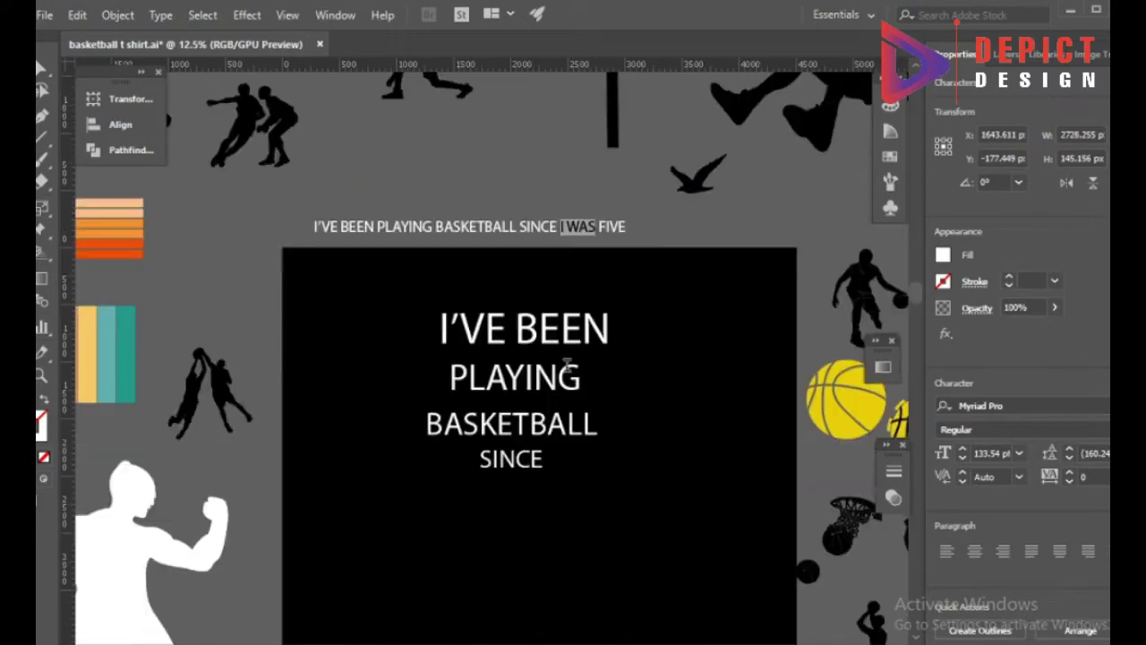
scroll(125, 180, up, 1)
key(ctrl+v)
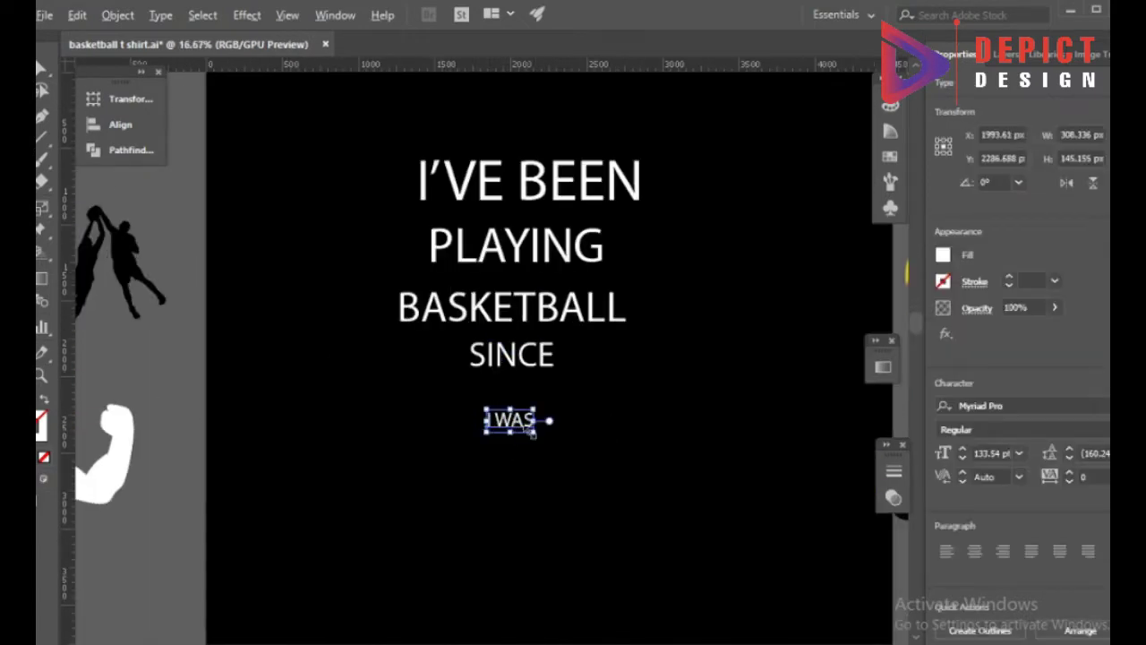
drag(533, 433, 578, 437)
scroll(83, 280, up, 2)
- Replace the duplicate I WAS text with 5
click(651, 134)
scroll(529, 410, down, 2)
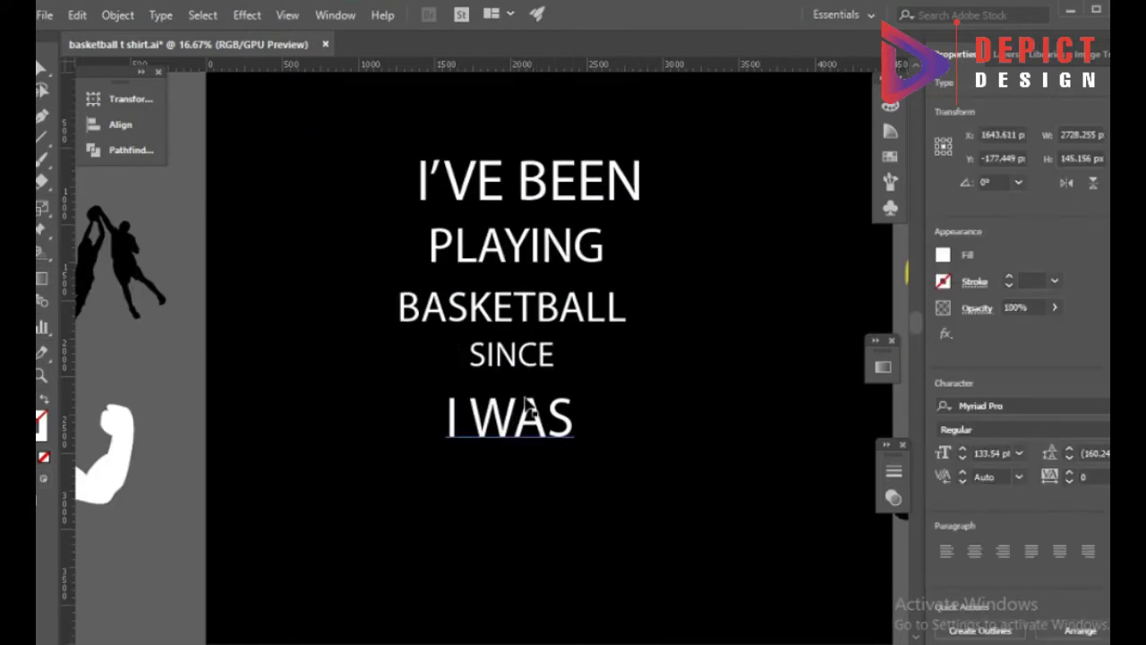
triple_click(576, 491)
text(5)
click(451, 544)
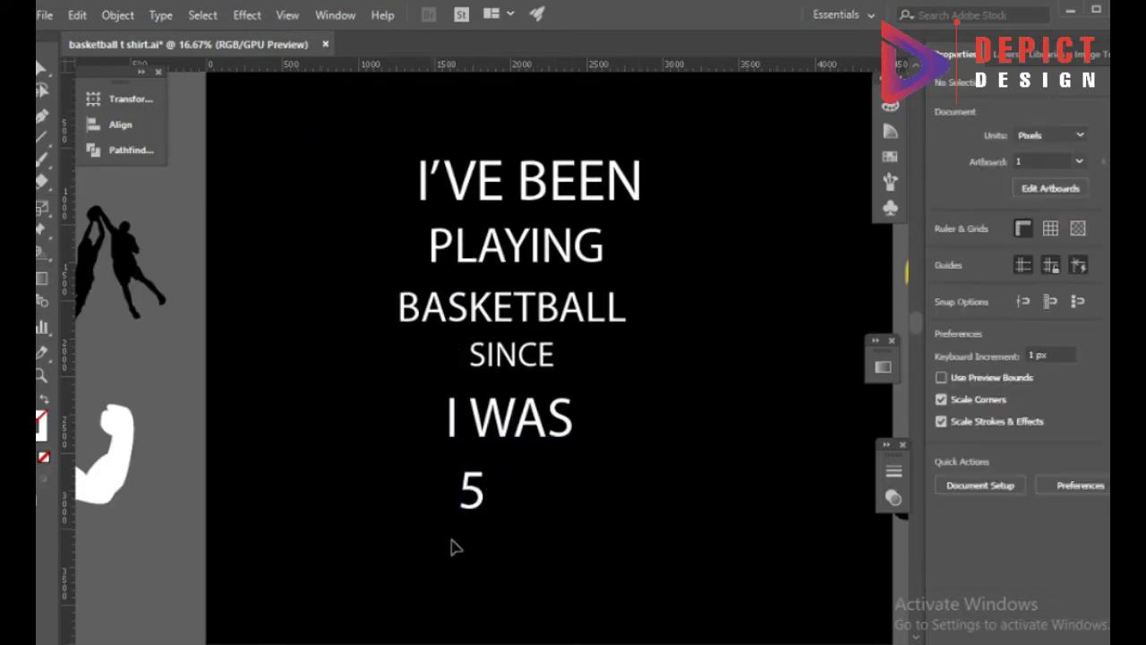
- Move the whole text stack down and enlarge it about twice
key(ctrl+minus)
key(ctrl+minus)
drag(417, 269, 573, 376)
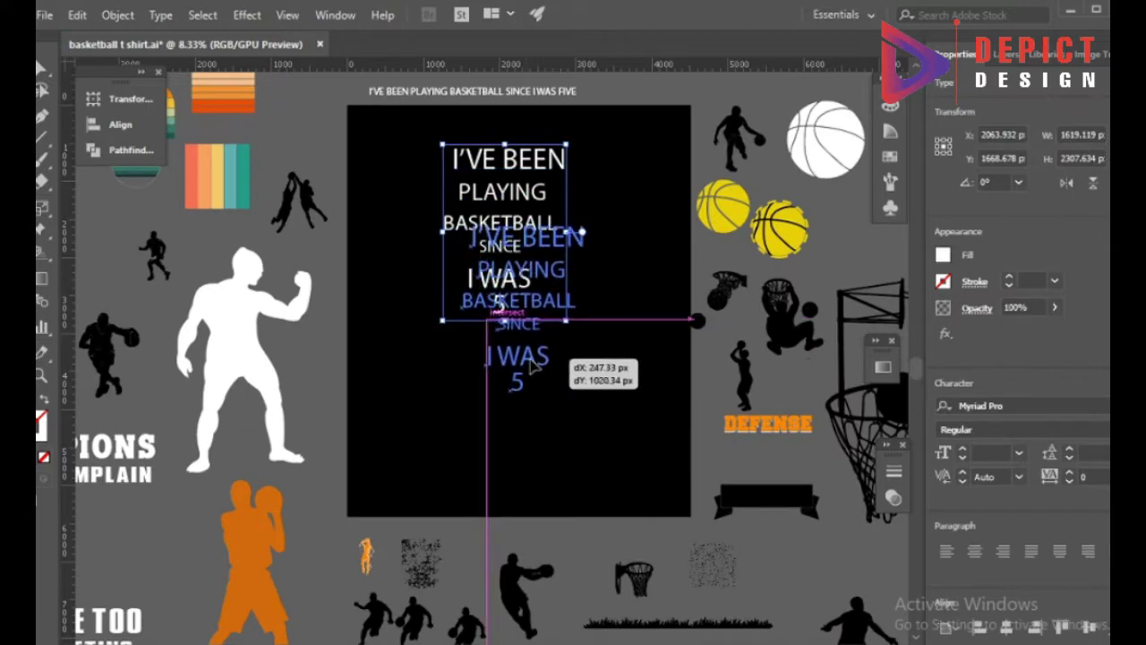
mouse_move(519, 295)
mouse_down()
mouse_move(533, 379)
mouse_move(635, 427)
mouse_up()
key(ctrl+plus)
- Place I'VE BEEN at the artboard top in Anton Regular, widened across
click(535, 302)
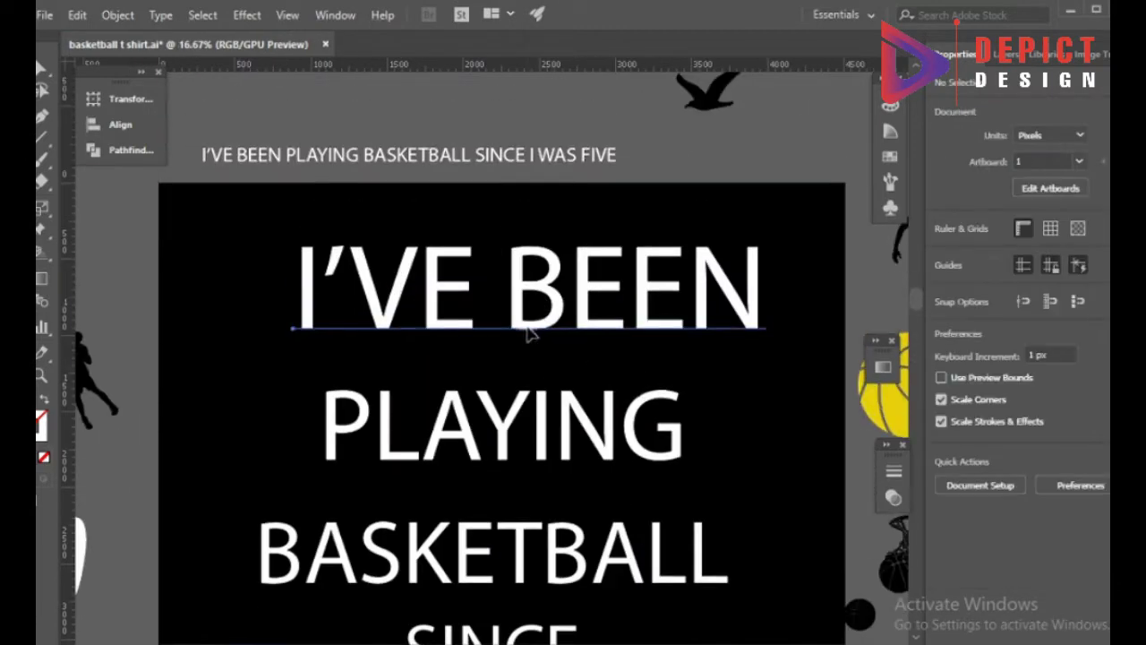
drag(529, 328, 557, 301)
drag(767, 307, 686, 312)
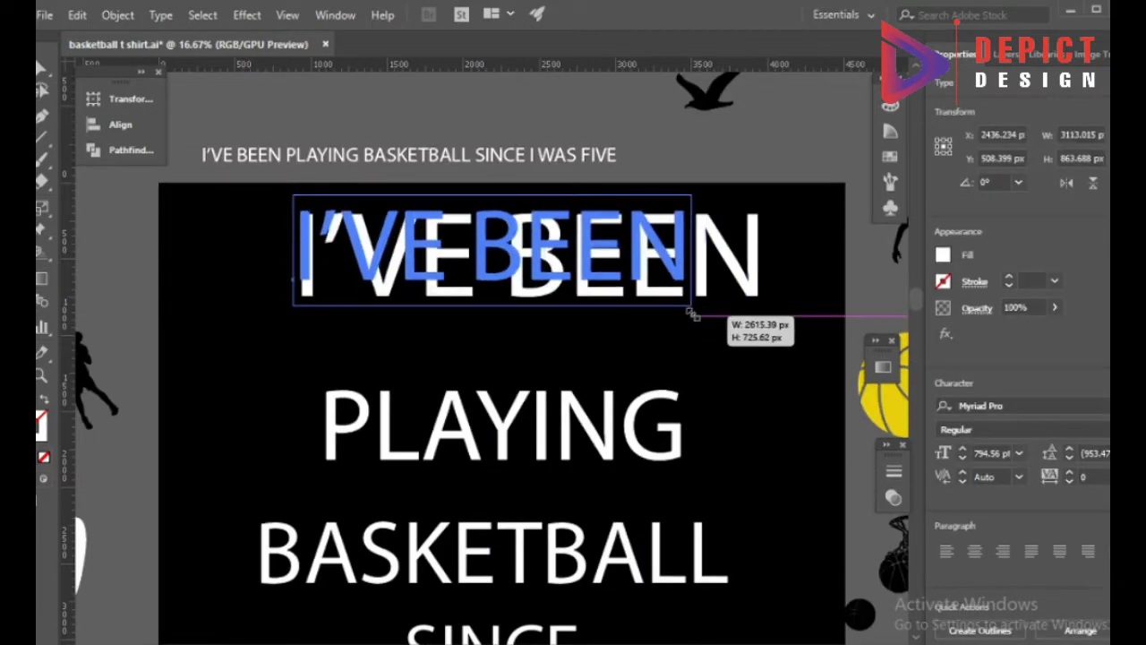
mouse_move(539, 280)
mouse_down()
mouse_move(528, 285)
mouse_move(563, 335)
mouse_up()
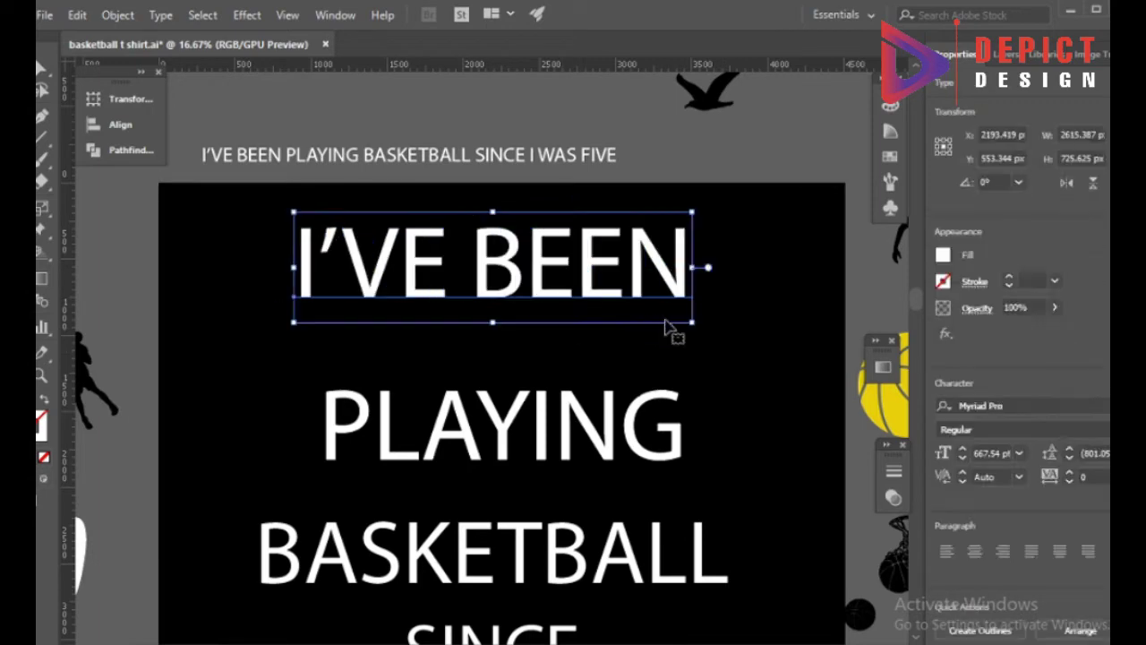
click(1030, 405)
click(803, 496)
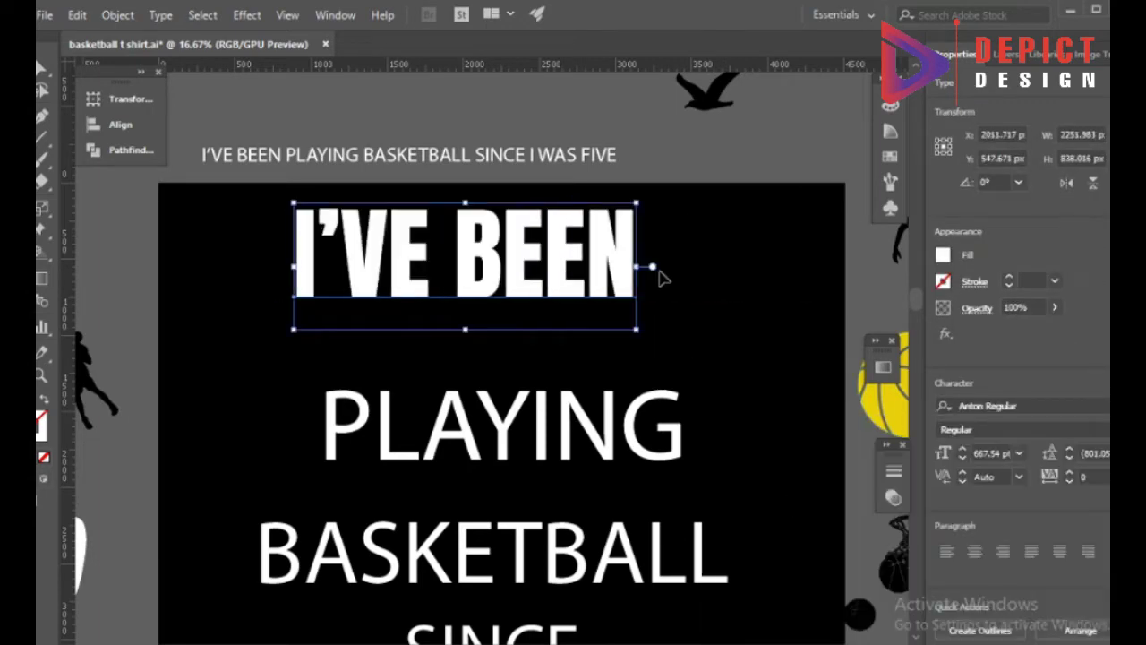
drag(646, 269, 691, 266)
- Move PLAYING under I'VE BEEN, set it in CollegiateBlackFLF and resize to fit
drag(662, 430, 662, 367)
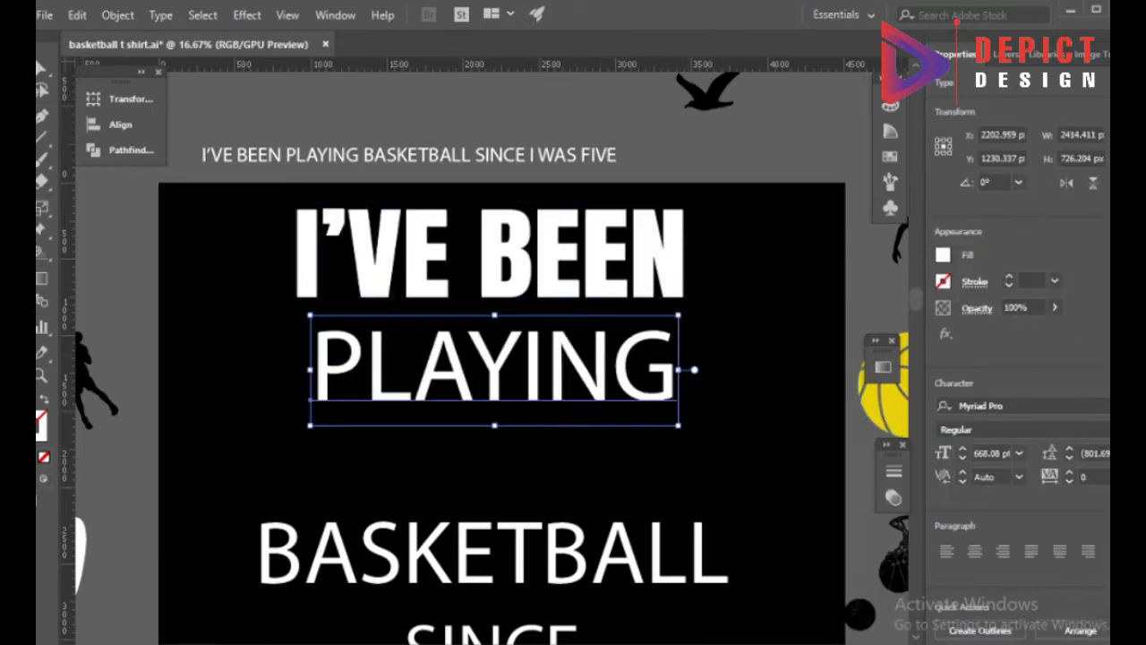
click(1029, 406)
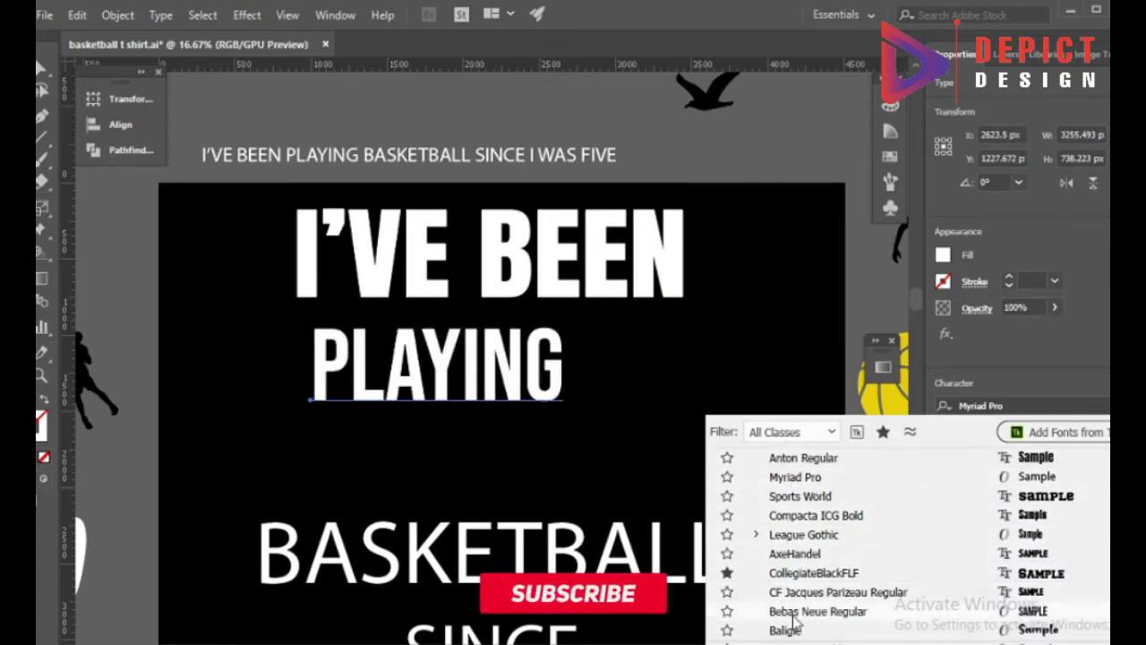
scroll(793, 591, down, 3)
scroll(788, 595, down, 2)
scroll(783, 598, up, 5)
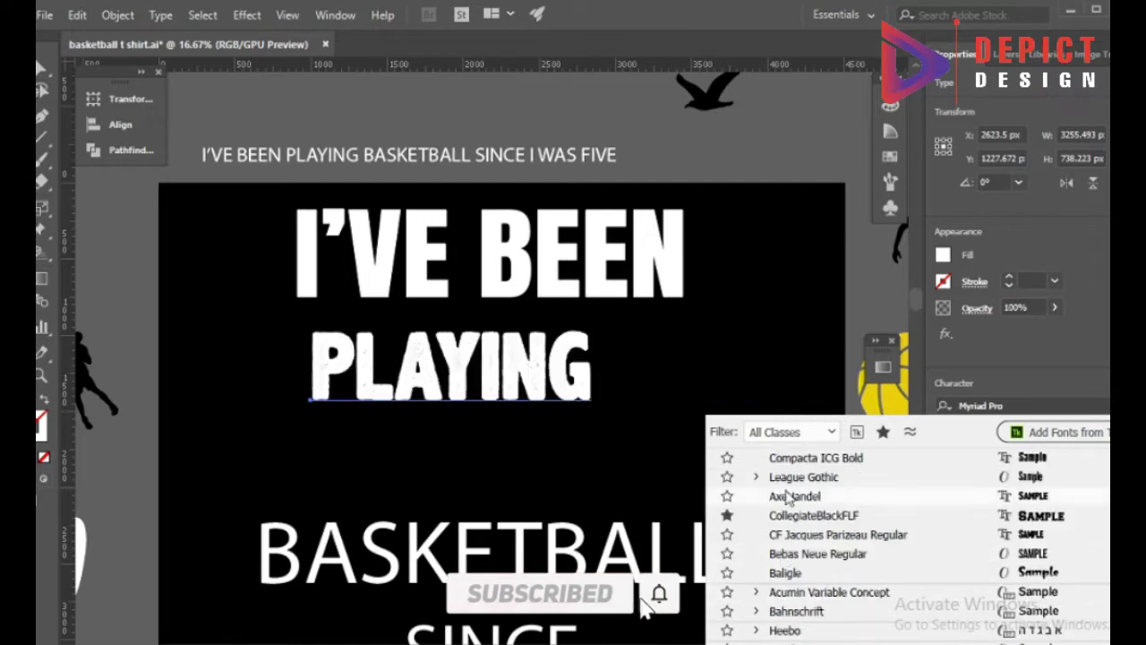
click(788, 523)
drag(819, 421, 576, 366)
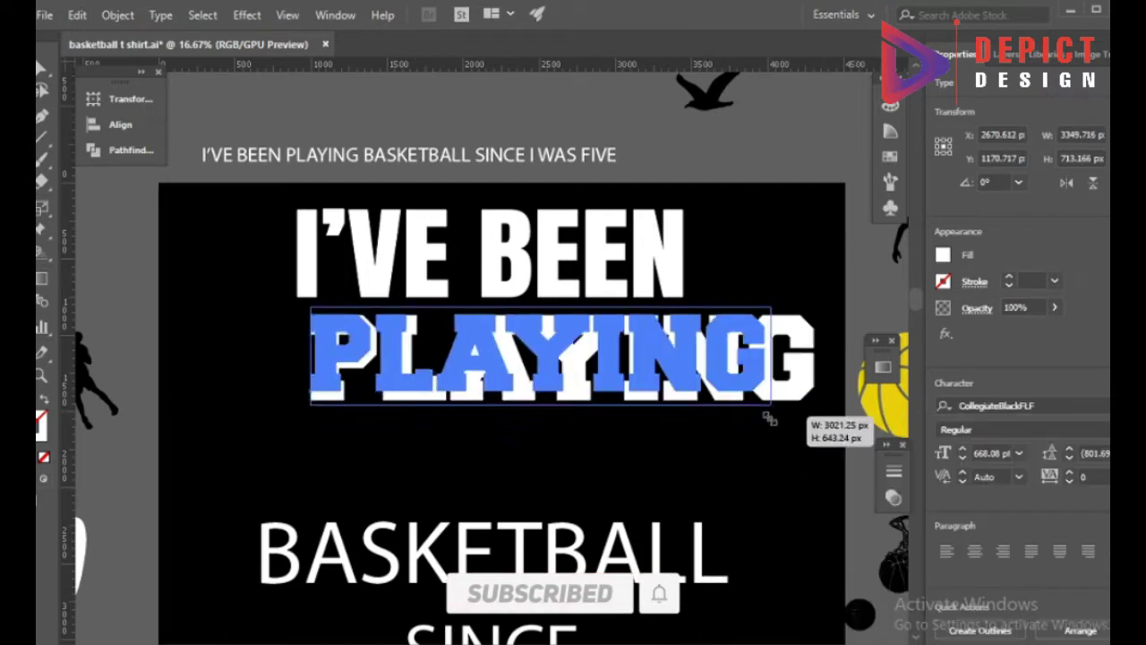
- Give BASKETBALL the Anton style of I'VE BEEN and move it under PLAYING
scroll(657, 445, down, 2)
click(618, 492)
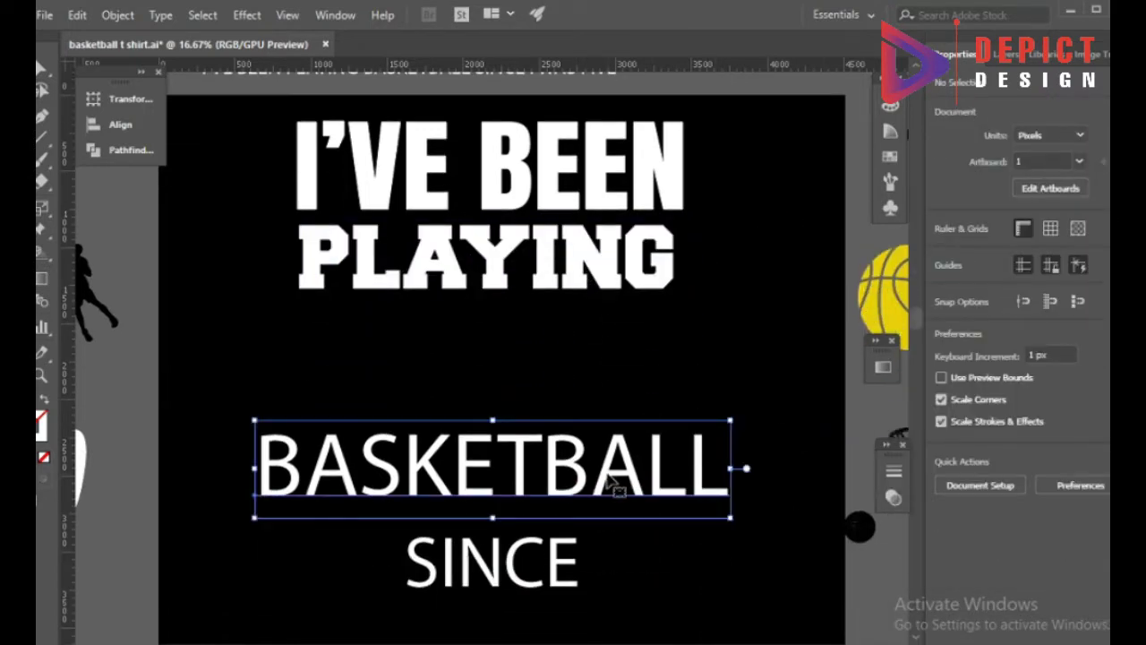
scroll(600, 519, up, 1)
scroll(598, 520, down, 2)
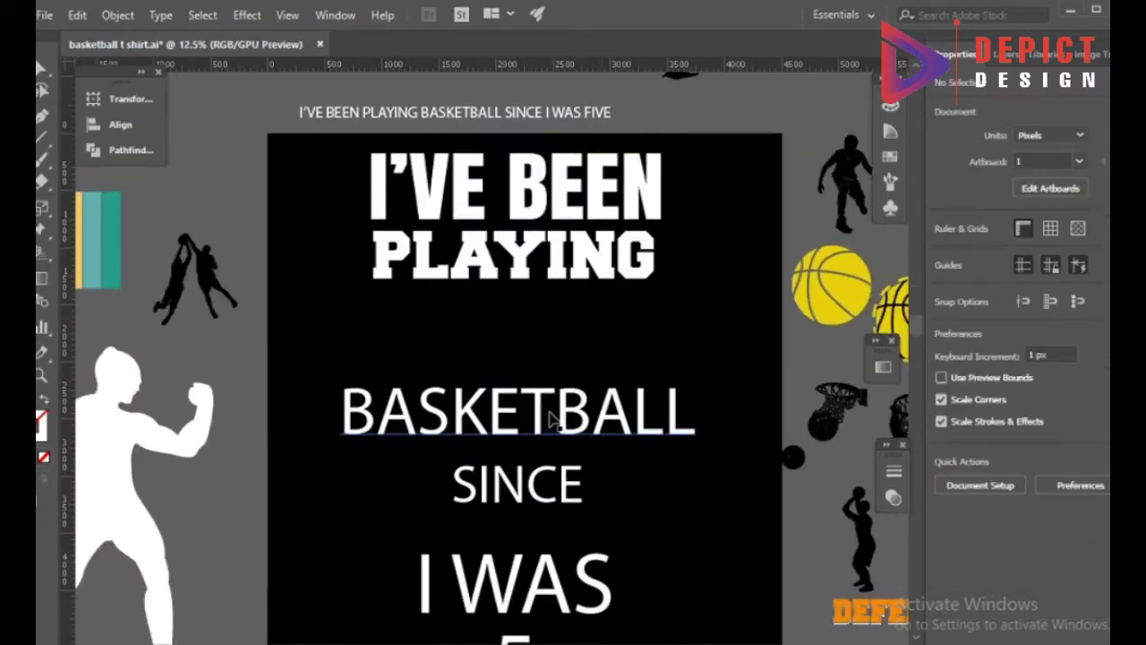
click(406, 265)
click(389, 193)
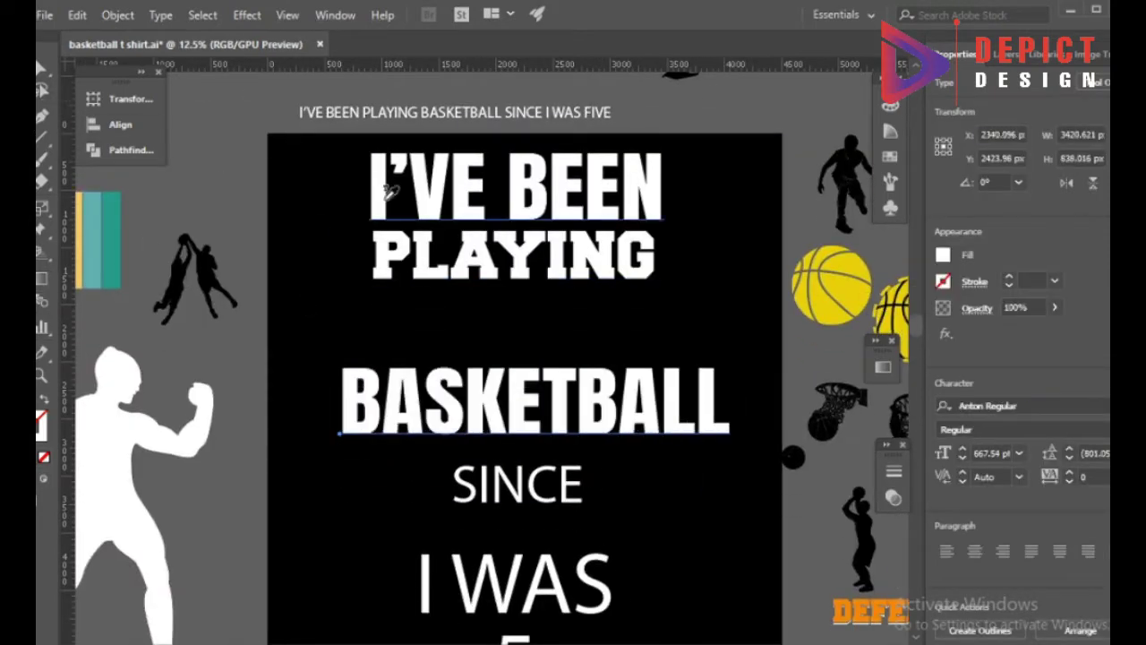
drag(646, 393, 630, 311)
- Move SINCE up, give it the Anton headline style, and nudge it below BASKETBALL
click(618, 422)
scroll(619, 421, down, 2)
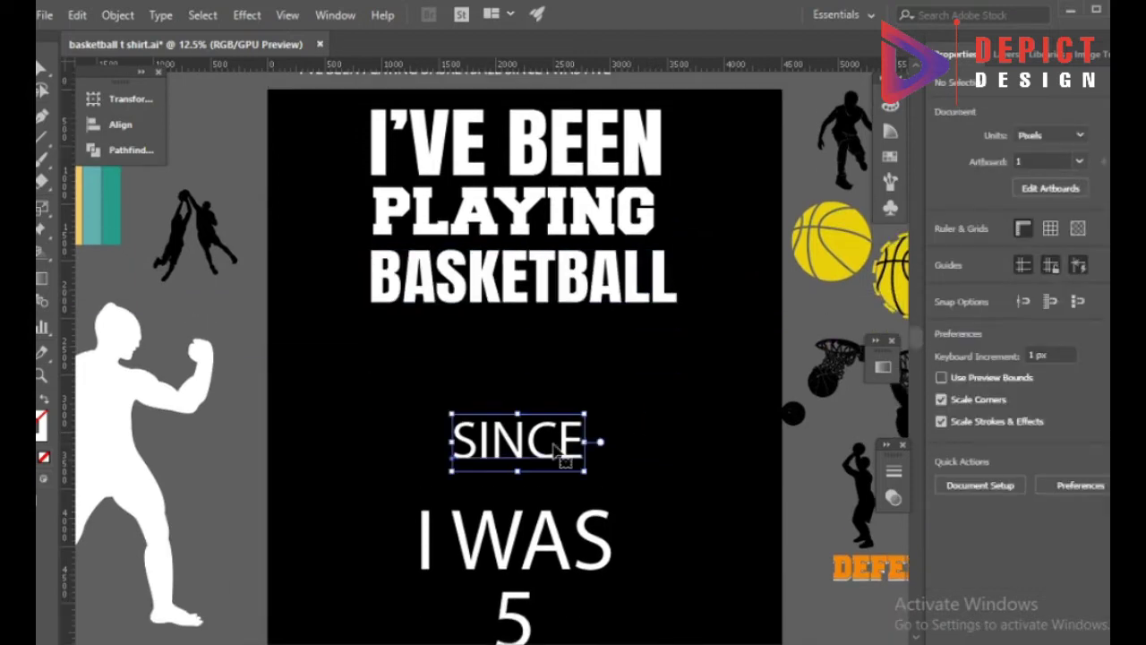
drag(582, 453, 582, 394)
key(i)
click(421, 272)
scroll(422, 271, up, 1)
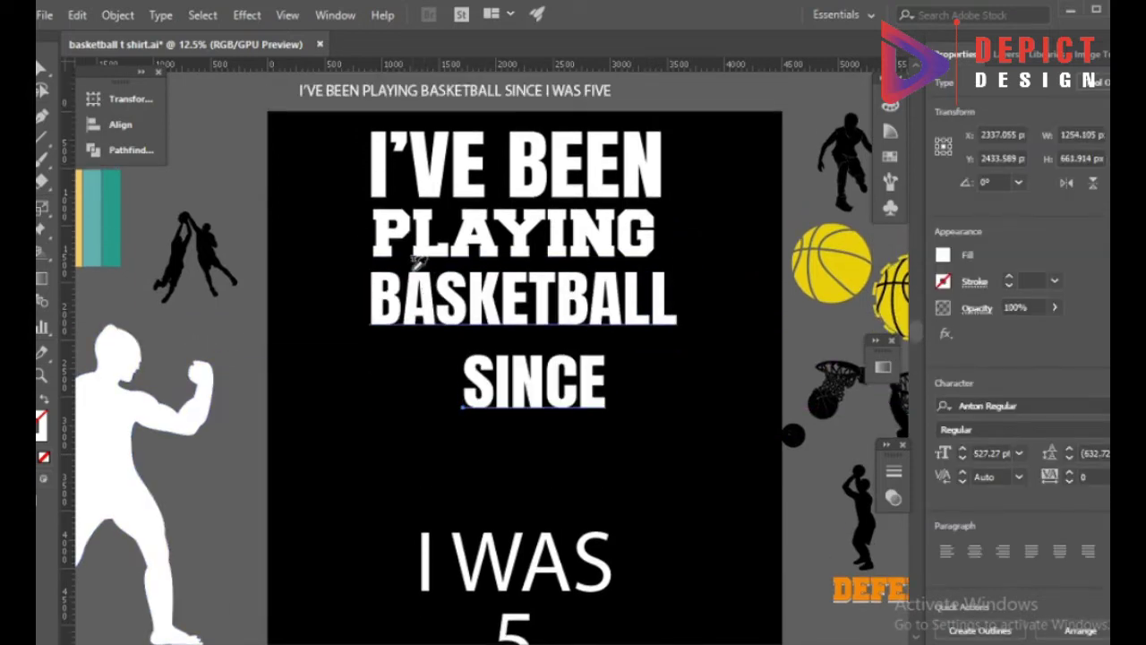
drag(568, 370, 541, 358)
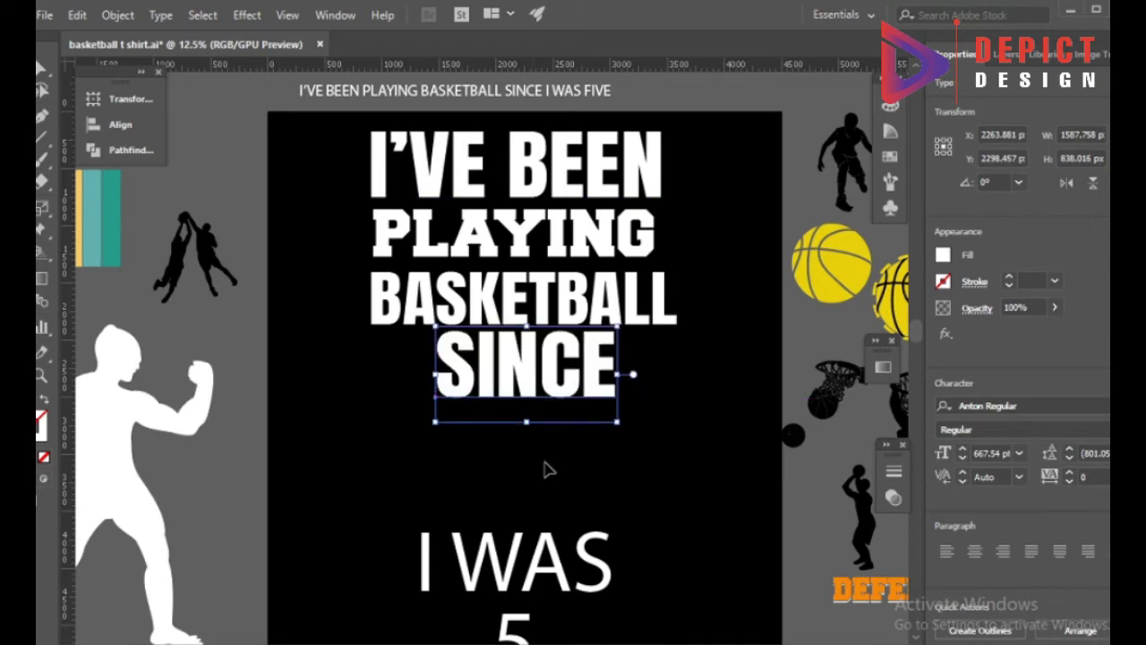
- Move I WAS directly under SINCE and give it PLAYING's CollegiateBlackFLF style
click(557, 557)
mouse_move(556, 557)
mouse_down()
mouse_move(574, 450)
mouse_move(686, 501)
mouse_up()
click(361, 260)
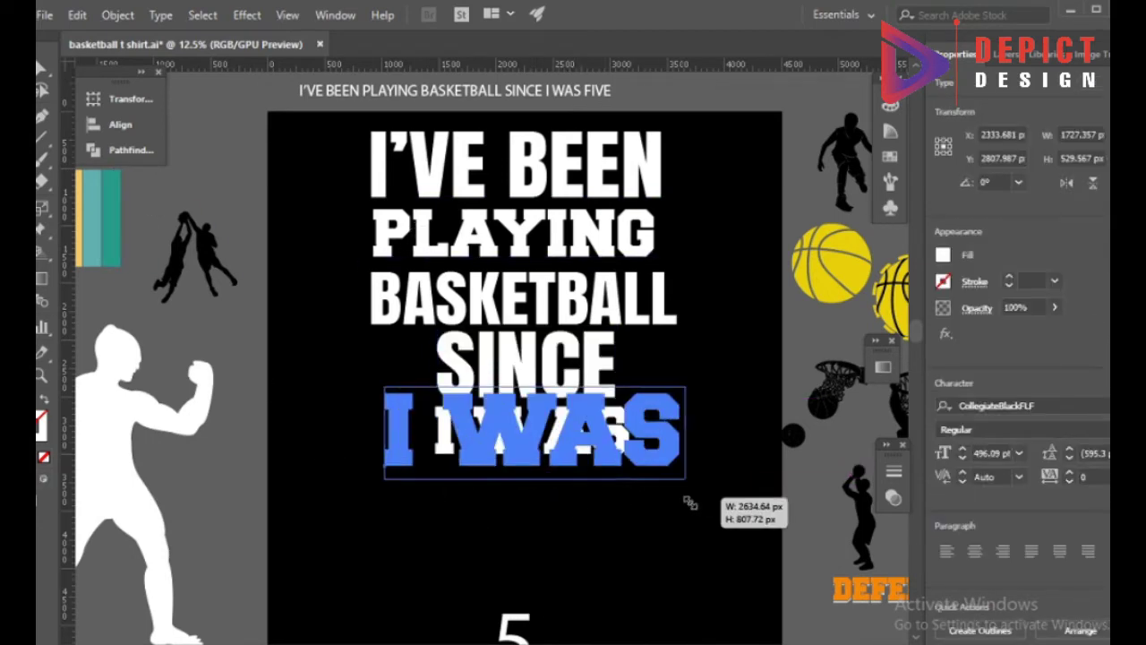
drag(617, 416, 635, 499)
scroll(582, 537, down, 2)
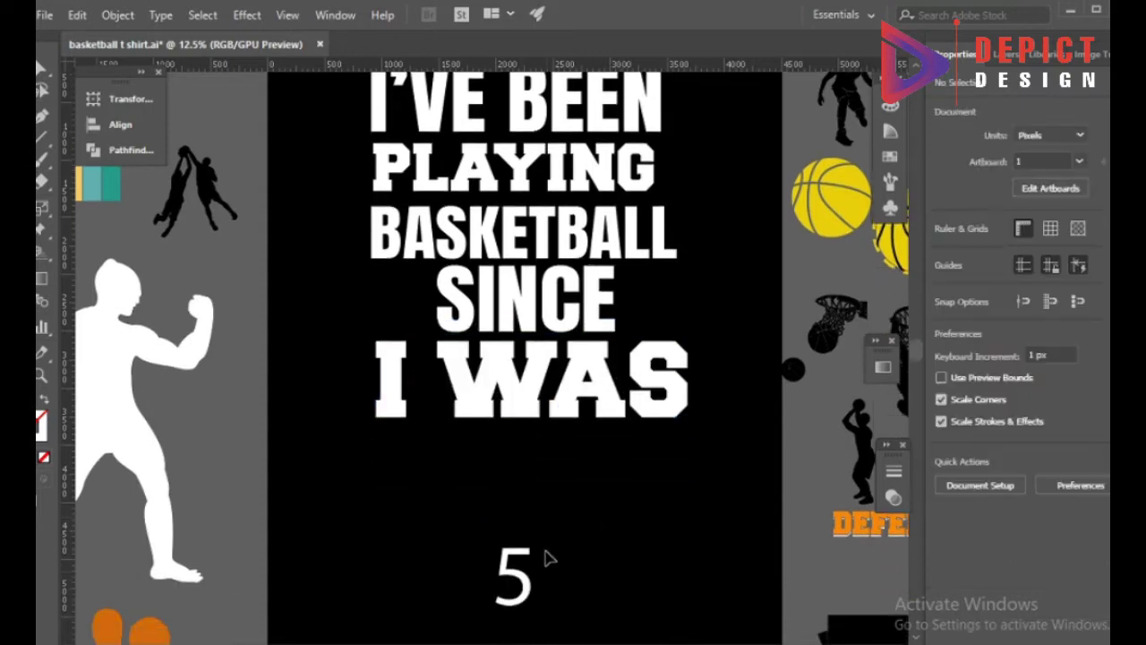
drag(545, 555, 586, 508)
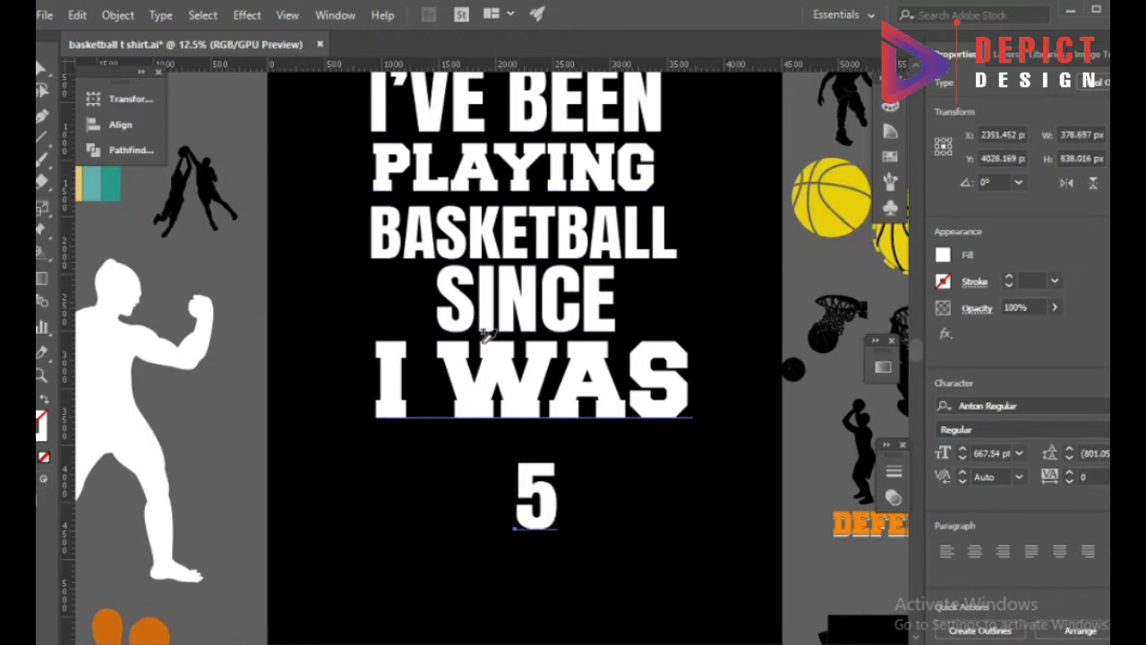
- Scale the 5 up beneath I WAS
scroll(621, 529, down, 1)
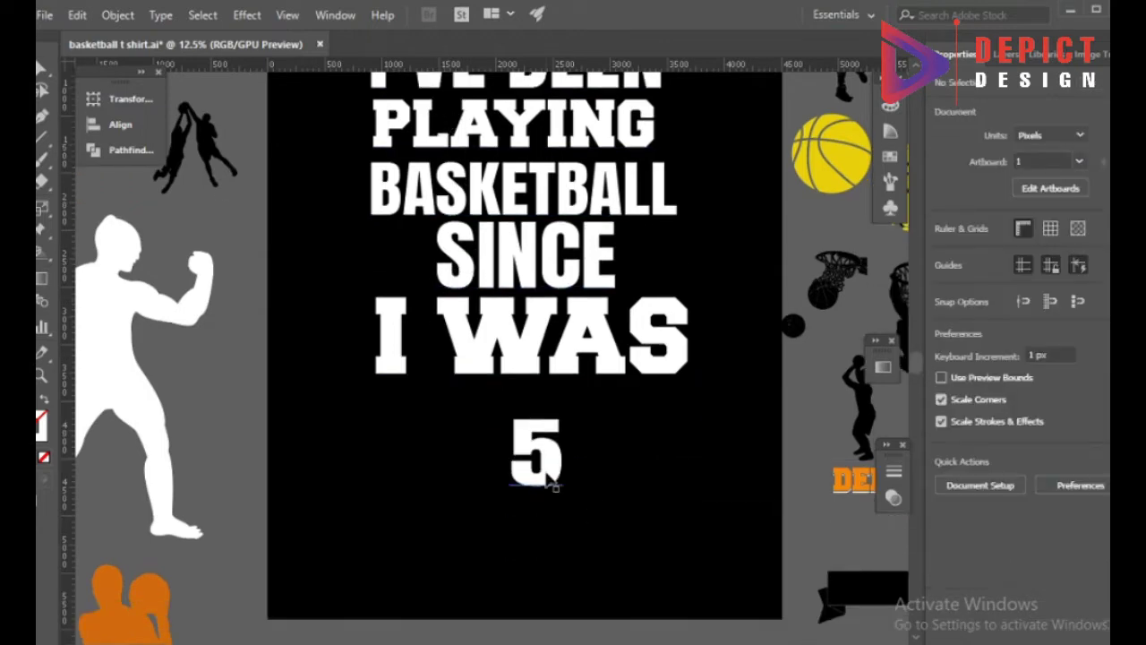
drag(556, 488, 589, 545)
scroll(620, 559, up, 2)
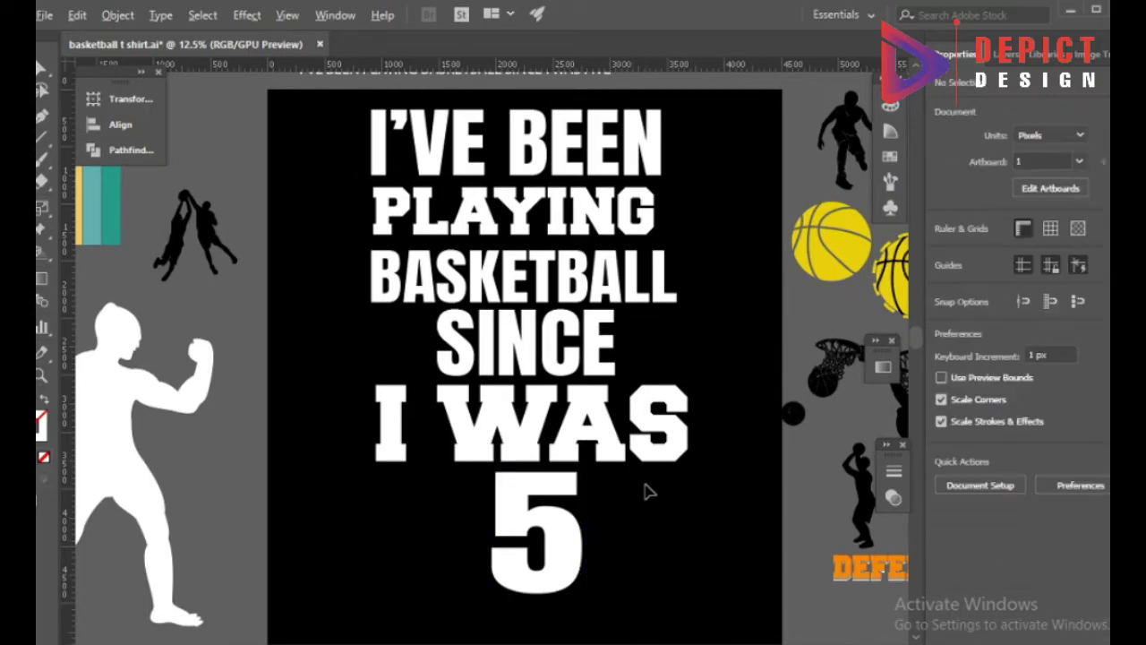
scroll(649, 490, down, 1)
- Make a small scaled-down copy of the stacked text off to the left
click(554, 527)
click(517, 522)
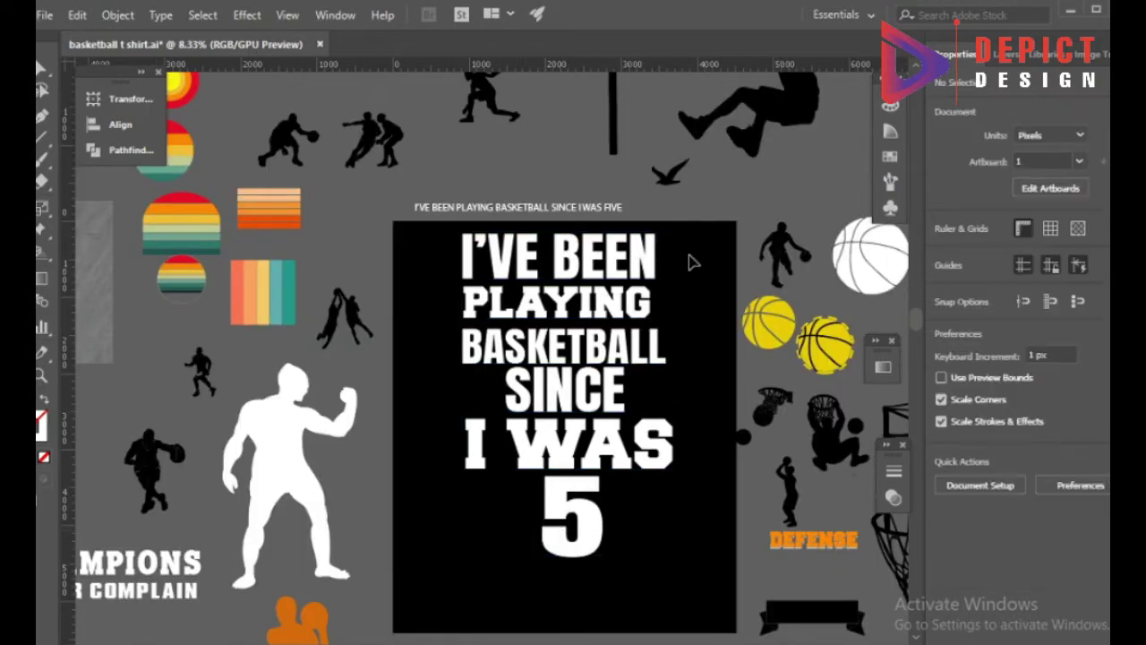
right_click(545, 409)
click(402, 230)
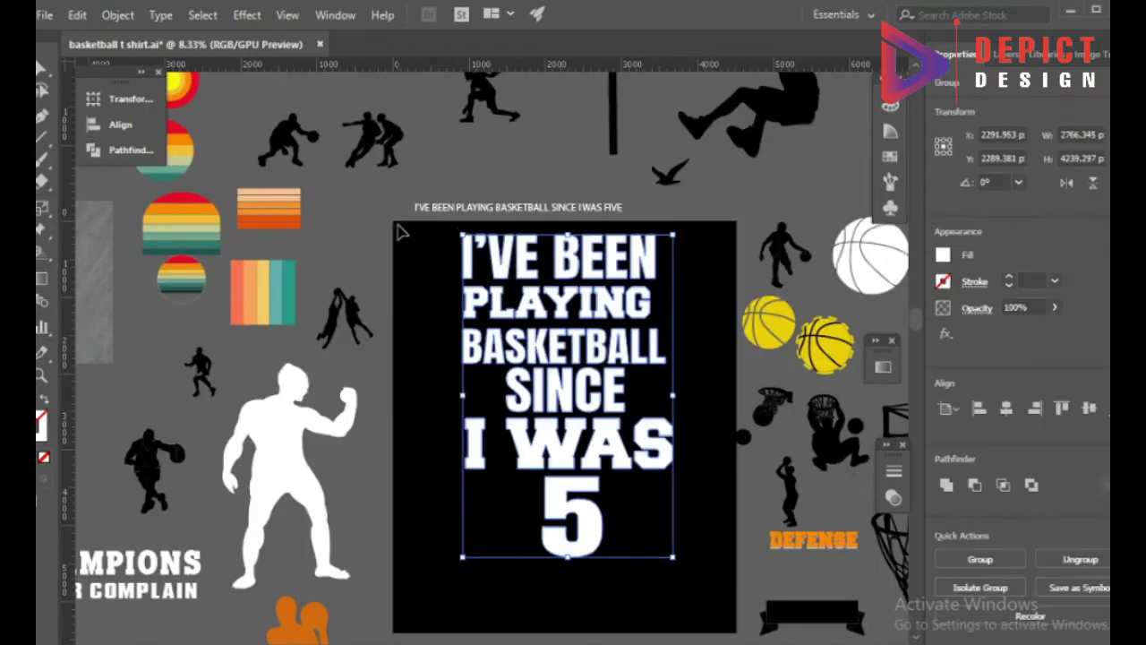
click(589, 457)
scroll(589, 457, down, 1)
drag(589, 456, 178, 476)
drag(201, 560, 162, 484)
- Create outlines for both the small copy and the large stacked text
right_click(141, 90)
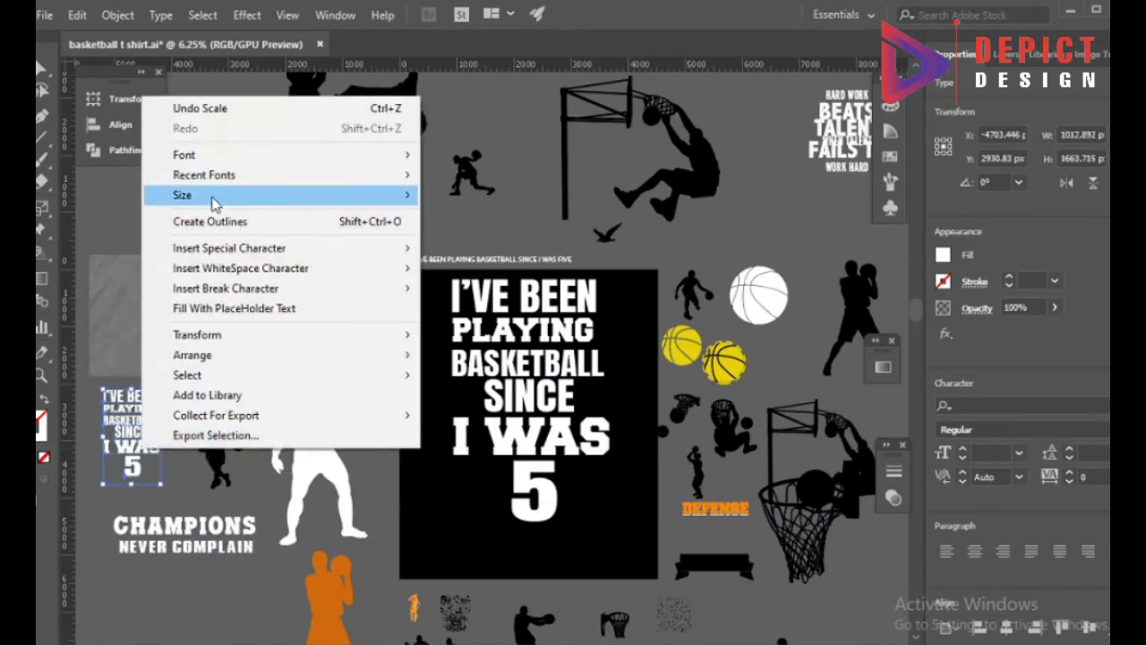
key(Escape)
right_click(137, 465)
click(215, 262)
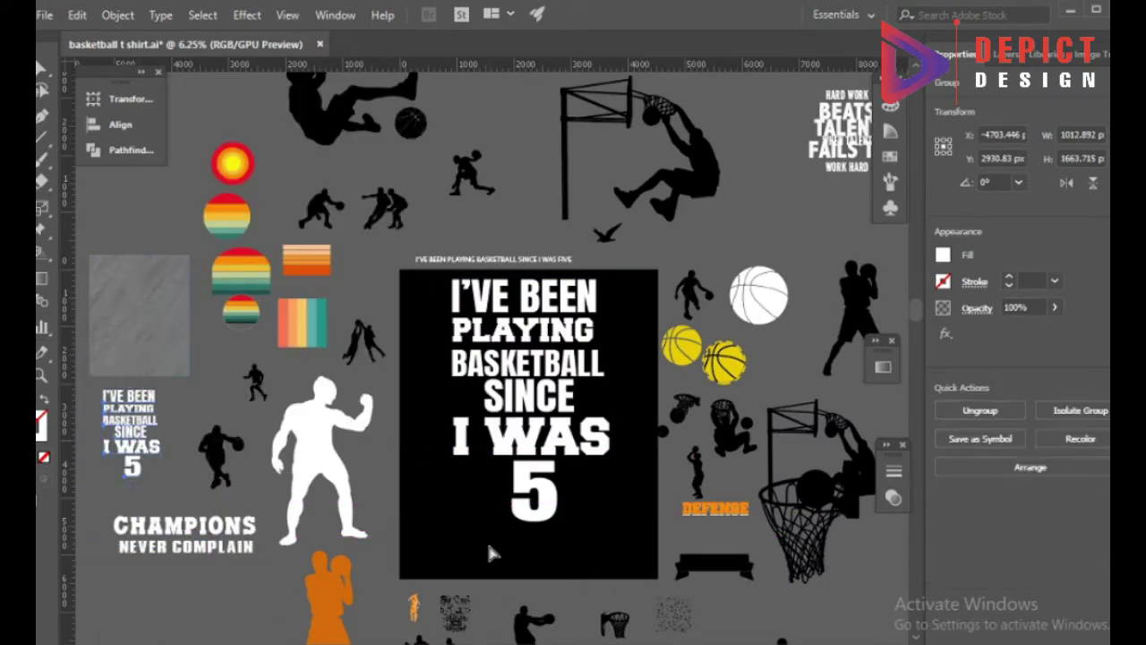
right_click(524, 462)
click(588, 238)
- Move the outlined text onto the artboard and centre it horizontally
scroll(537, 376, up, 1)
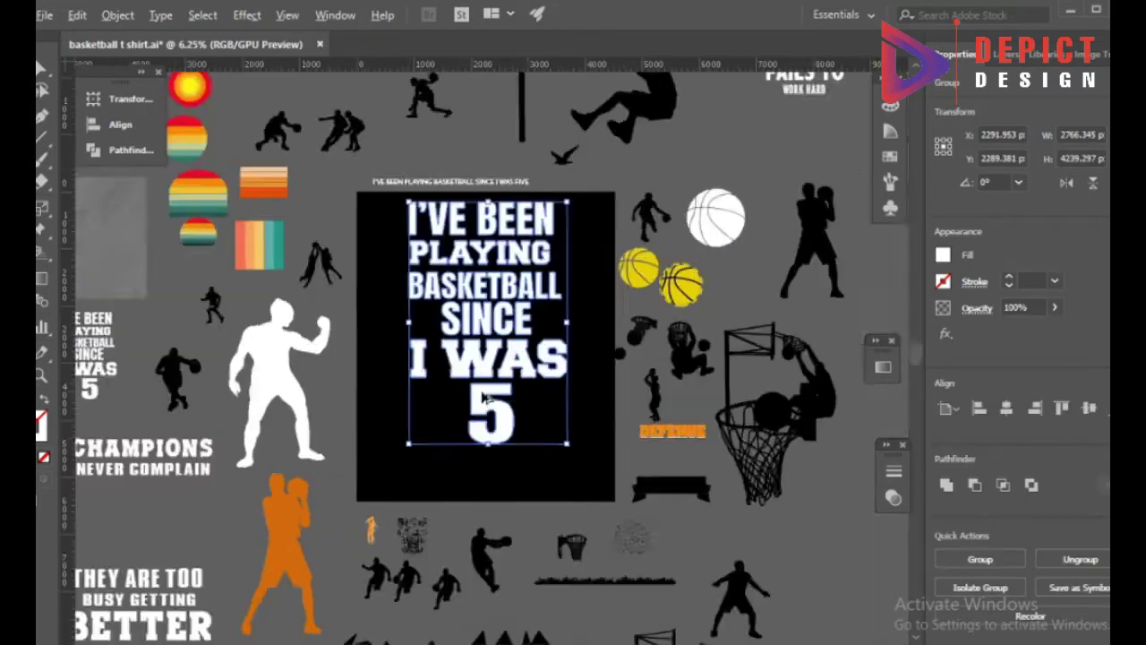
drag(501, 358, 504, 426)
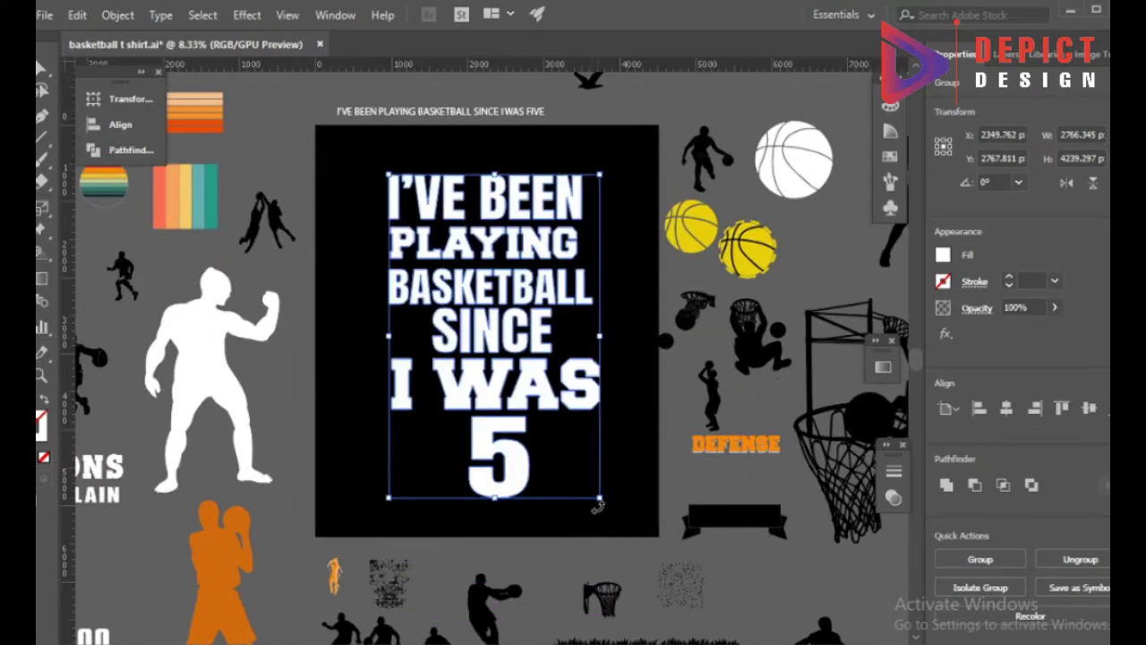
click(545, 470)
scroll(517, 324, up, 1)
click(501, 296)
click(120, 124)
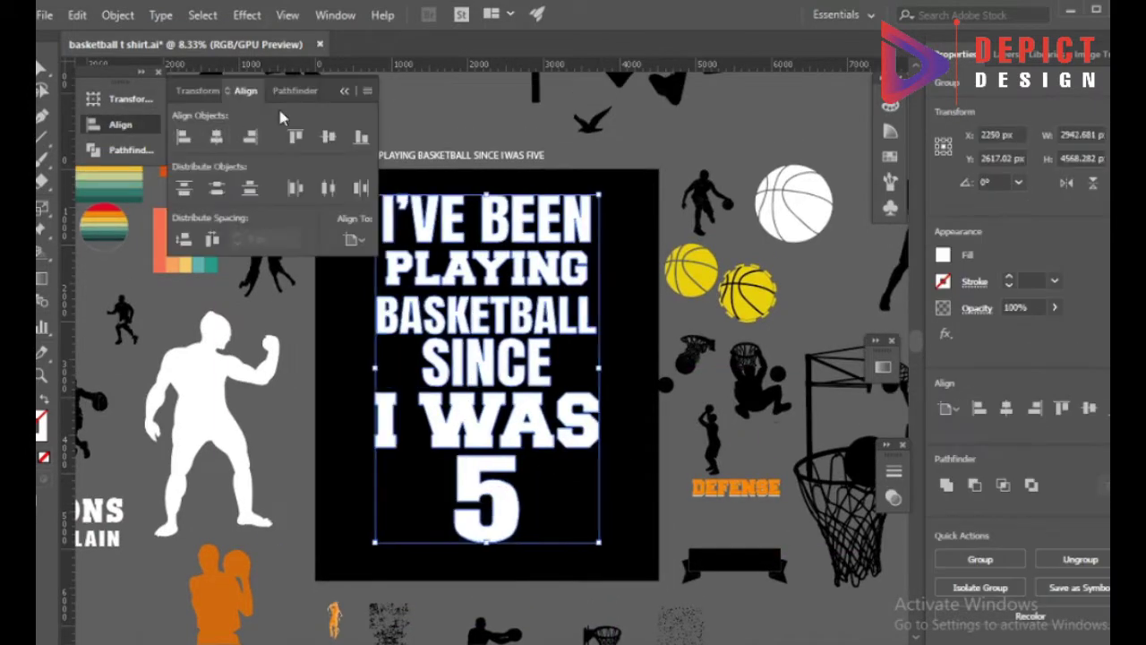
scroll(512, 327, up, 1)
scroll(512, 329, up, 1)
click(525, 332)
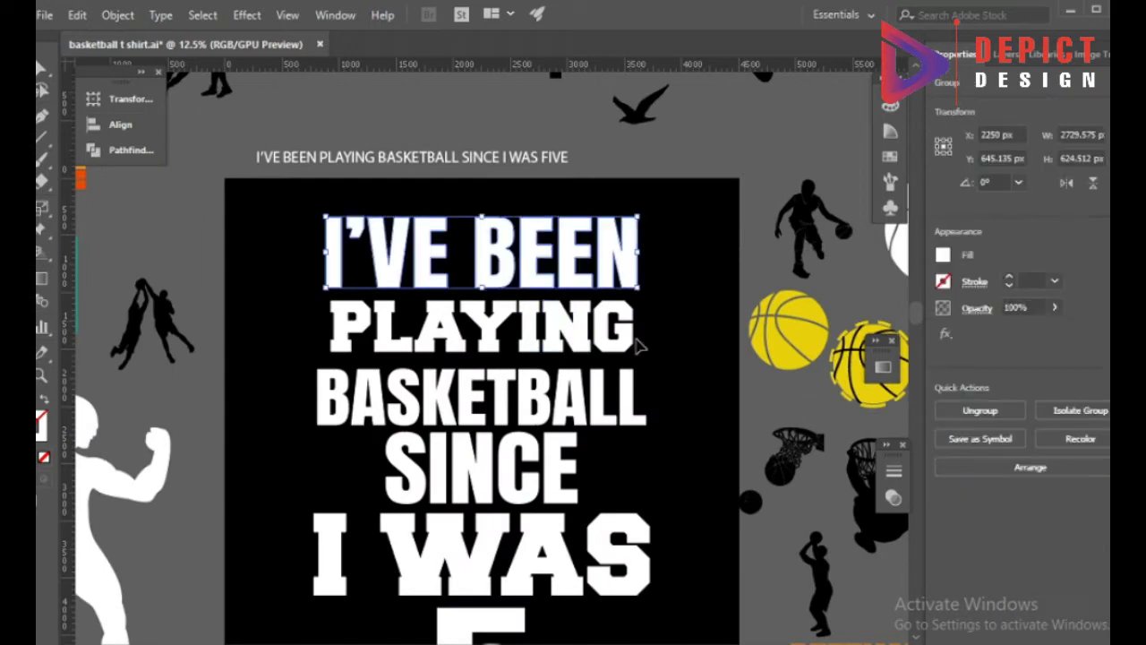
click(653, 309)
scroll(593, 354, down, 1)
click(599, 356)
- Stretch the whole text block wider and taller
drag(628, 394, 669, 399)
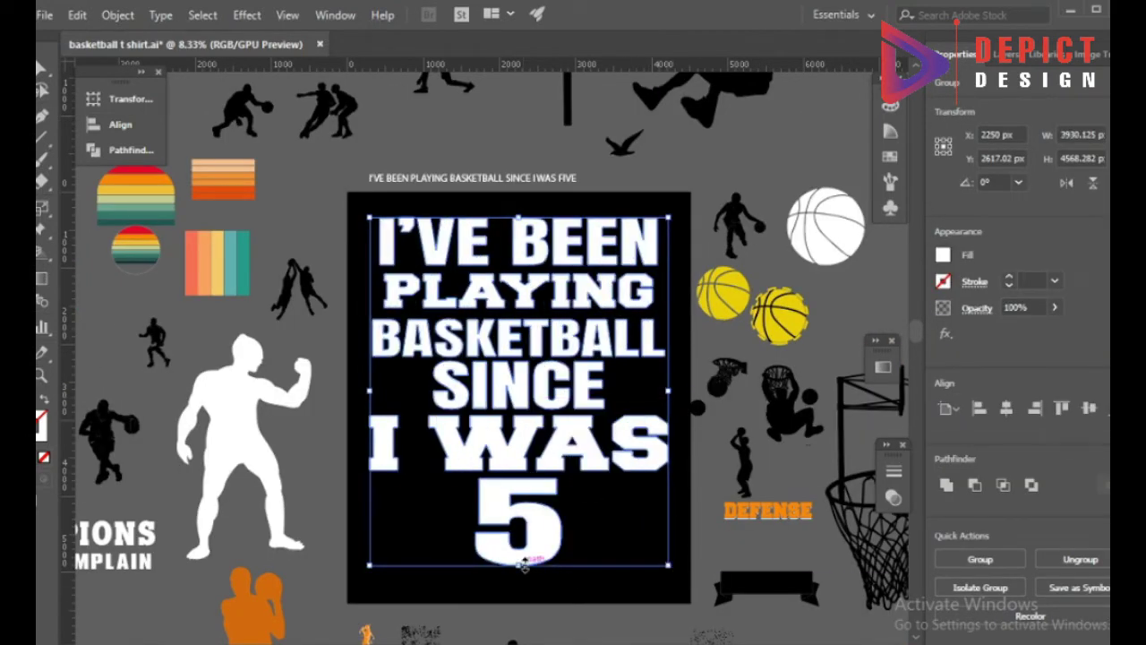
drag(524, 564, 525, 587)
click(601, 528)
scroll(591, 376, up, 1)
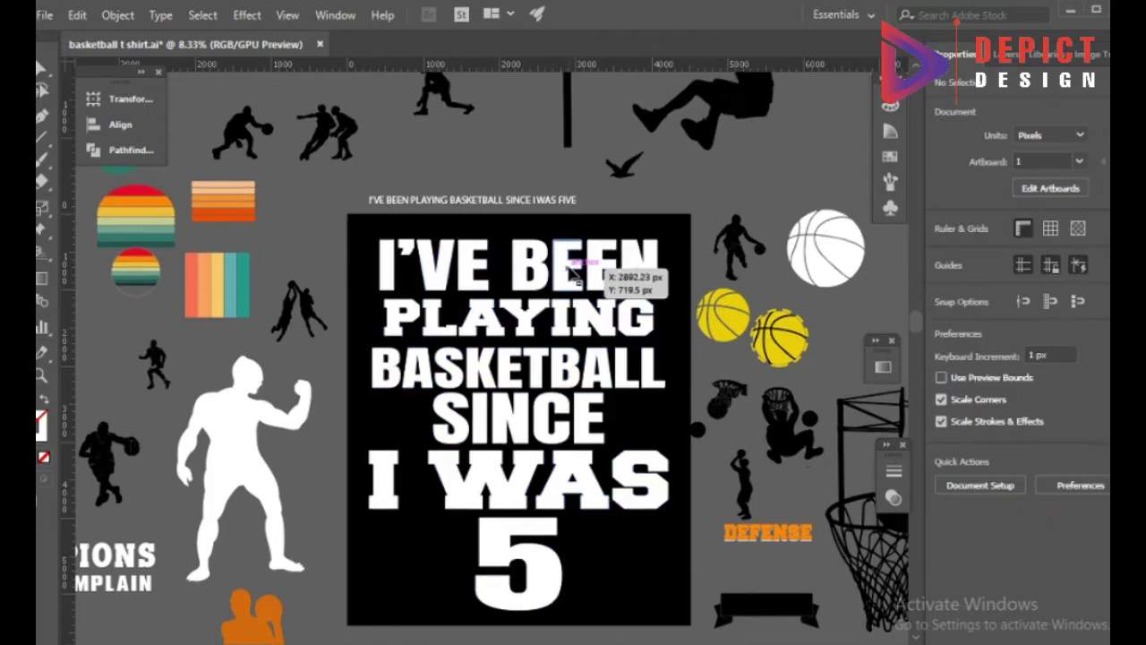
alt+scroll(569, 273, up, 1)
- Widen PLAYING out to the guide and narrow BASKETBALL to fit the guides
click(696, 307)
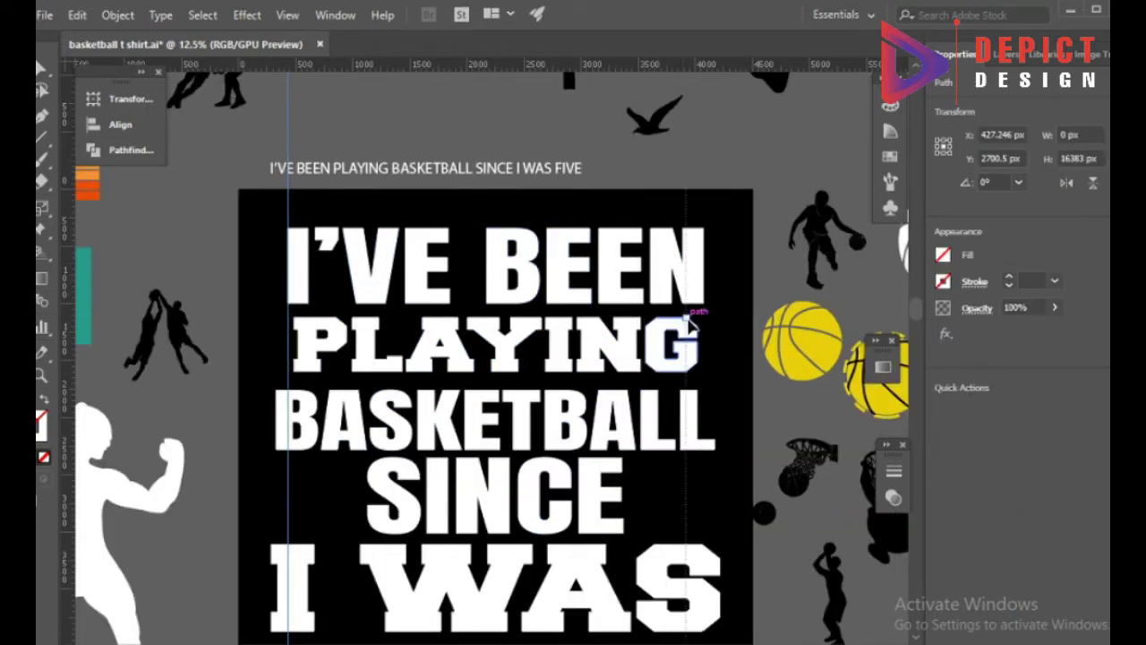
scroll(696, 307, down, 1)
alt+scroll(707, 287, up, 2)
drag(702, 280, 705, 280)
click(721, 430)
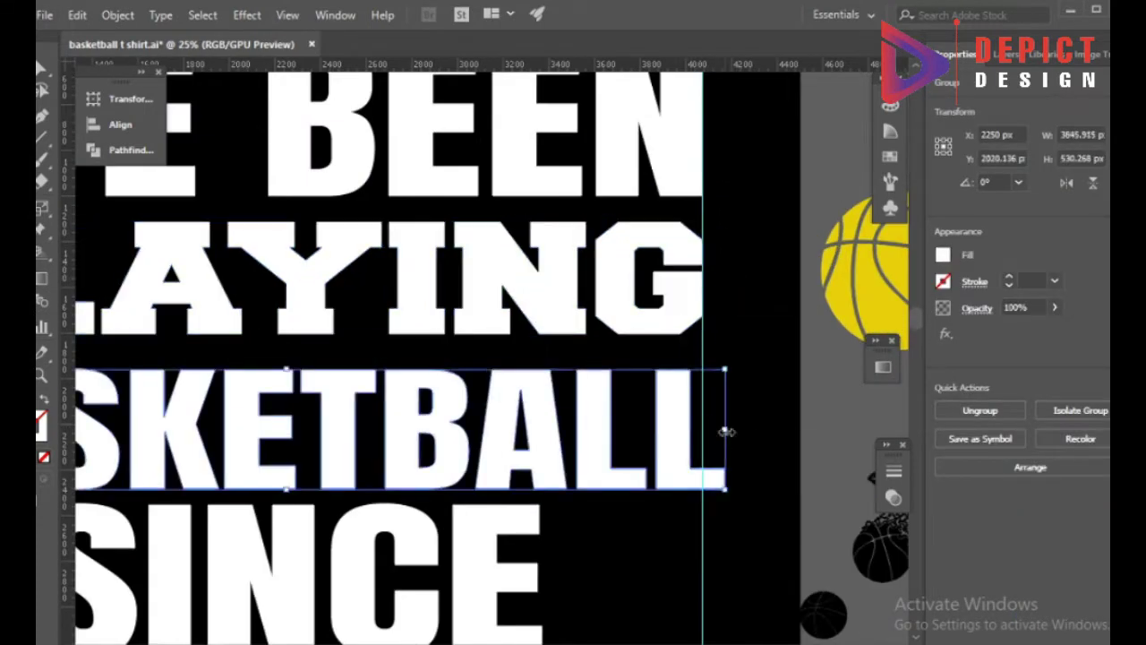
drag(723, 430, 704, 430)
alt+scroll(558, 439, down, 1)
- Make SINCE shorter and move it lower
click(502, 438)
drag(421, 488, 420, 473)
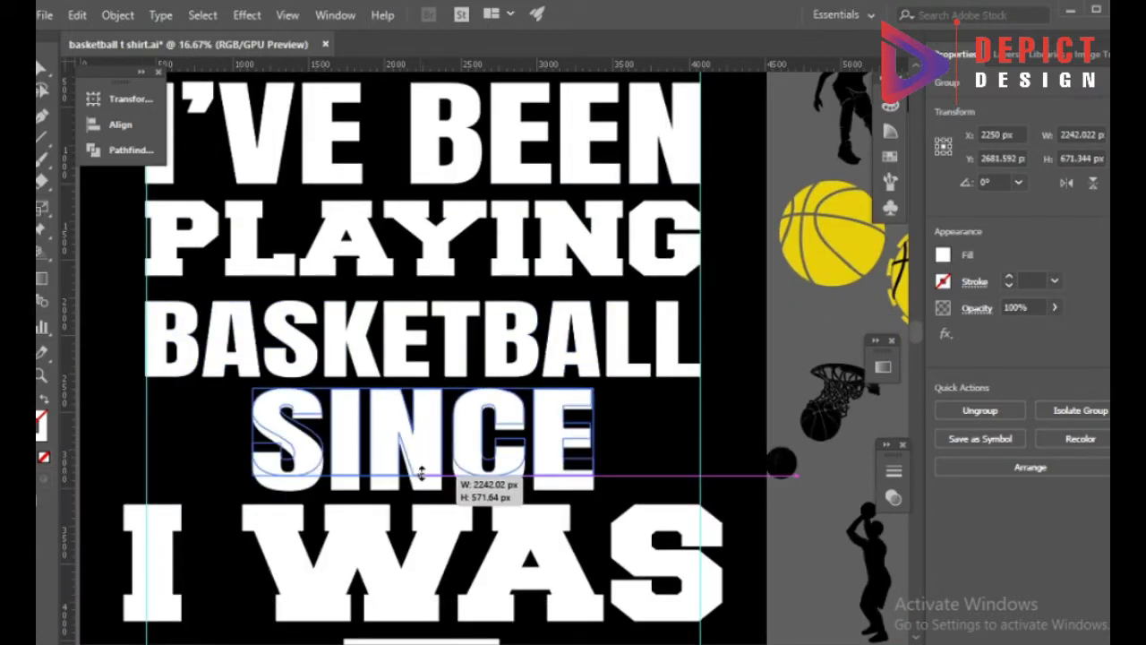
click(437, 486)
drag(426, 415, 426, 430)
click(615, 435)
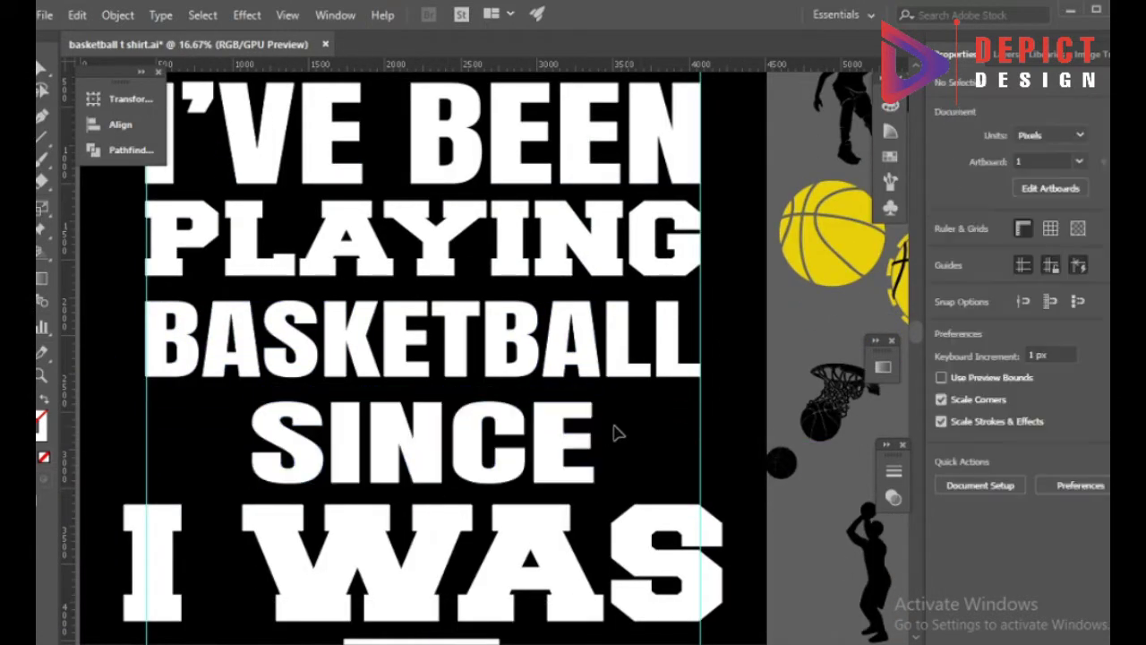
scroll(448, 455, left, 1)
scroll(447, 455, down, 1)
- Place a white rectangle behind SINCE and turn SINCE black
drag(179, 363, 733, 468)
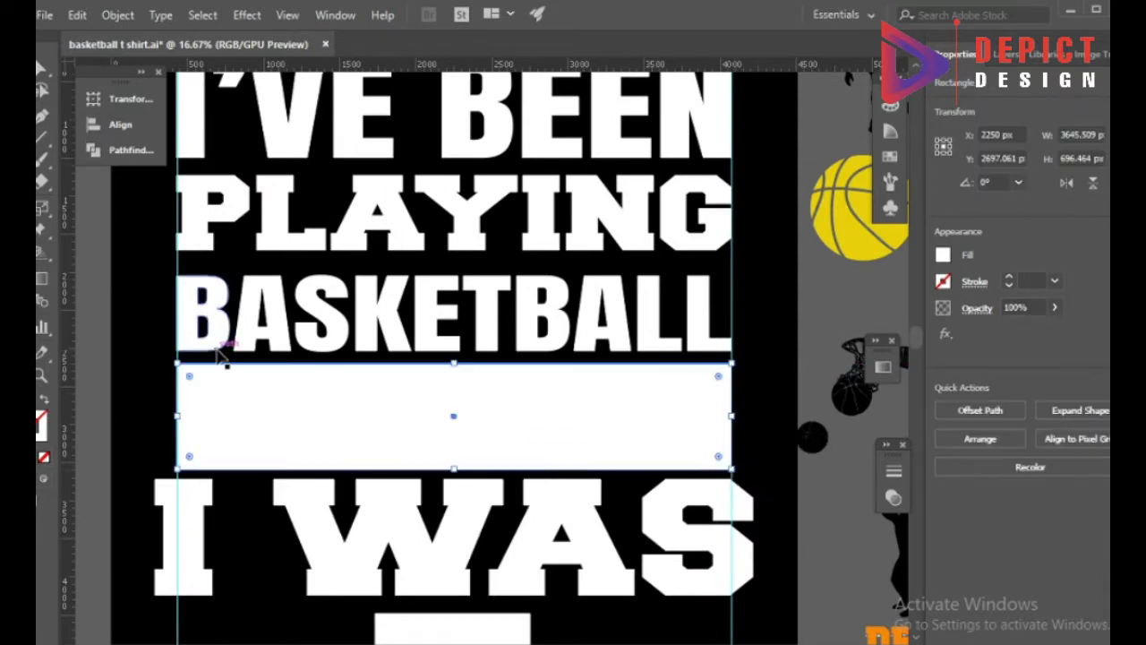
key(ctrl+x)
click(322, 412)
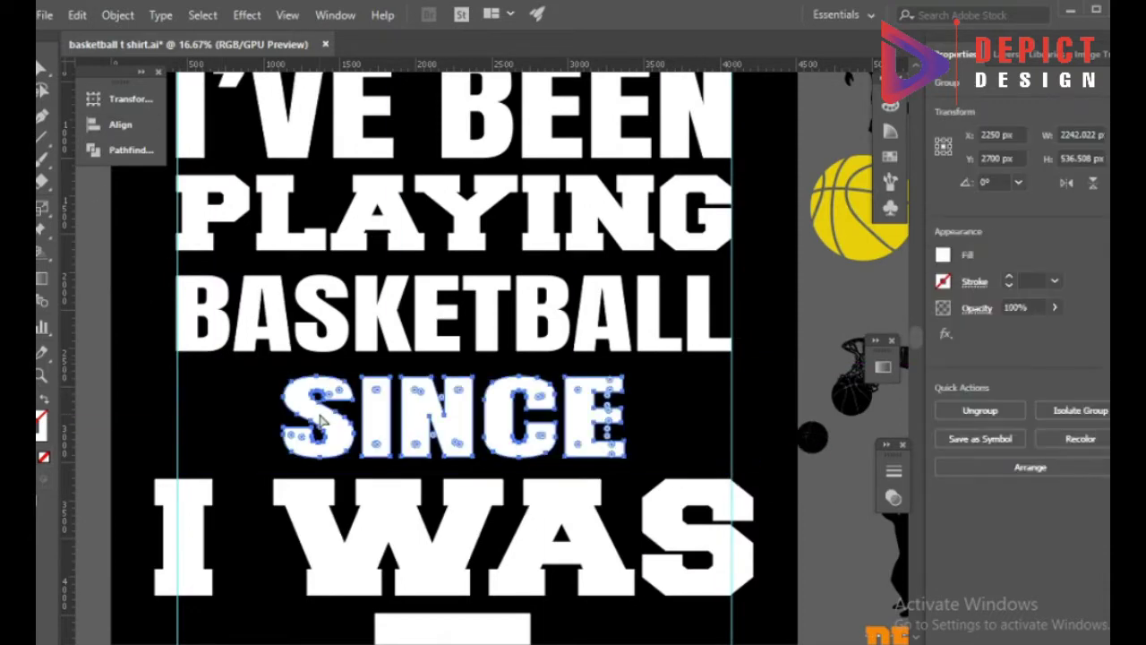
key(ctrl+b)
click(314, 412)
click(243, 486)
scroll(242, 487, down, 1)
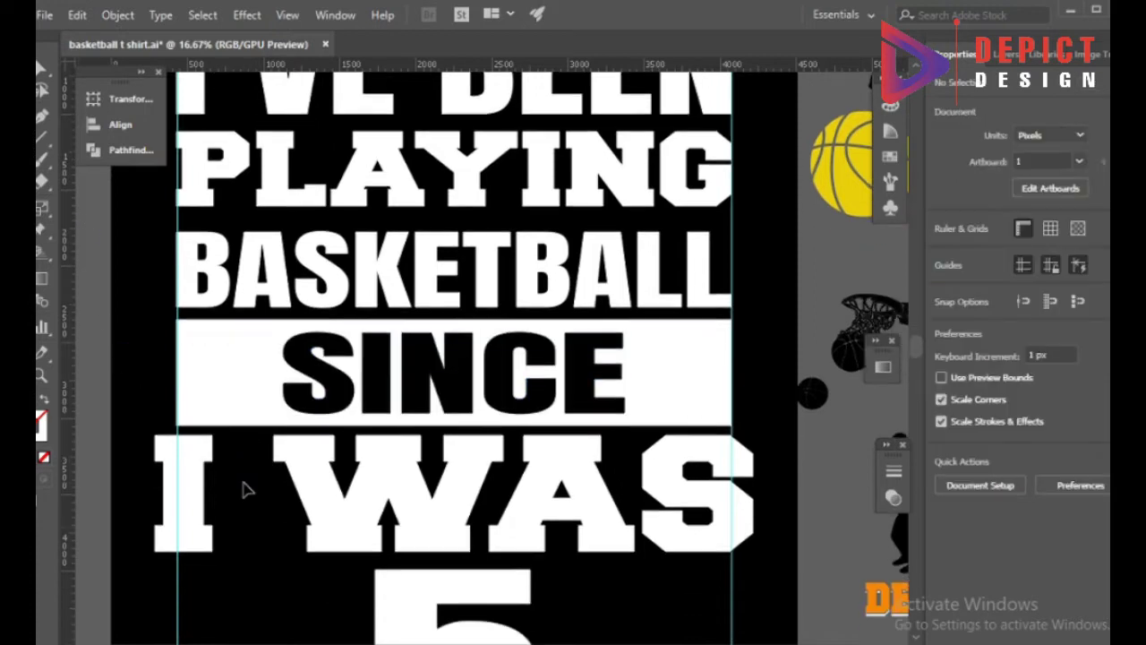
- Fit I WAS between the guides and enlarge the 5 below it
click(547, 483)
drag(753, 470, 732, 470)
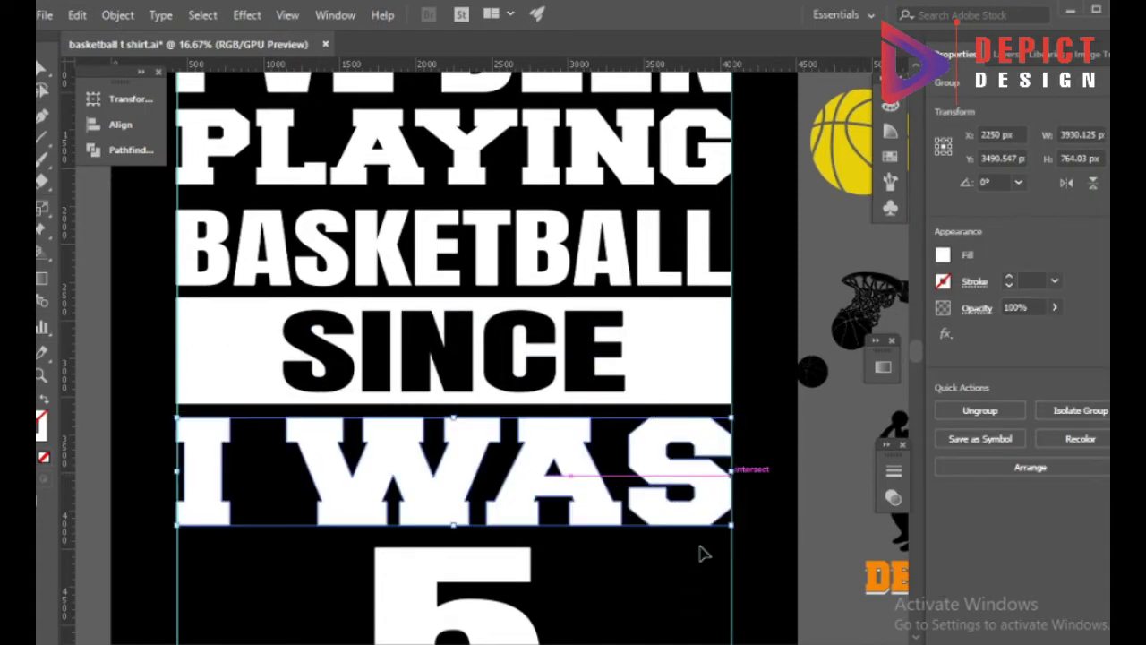
scroll(701, 549, down, 3)
click(546, 461)
mouse_move(542, 443)
mouse_down()
mouse_move(569, 460)
mouse_move(525, 458)
mouse_up()
scroll(568, 466, down, 1)
- Marquee-select all the stacked text lines and drag them slightly higher on the artboard
scroll(537, 481, down, 1)
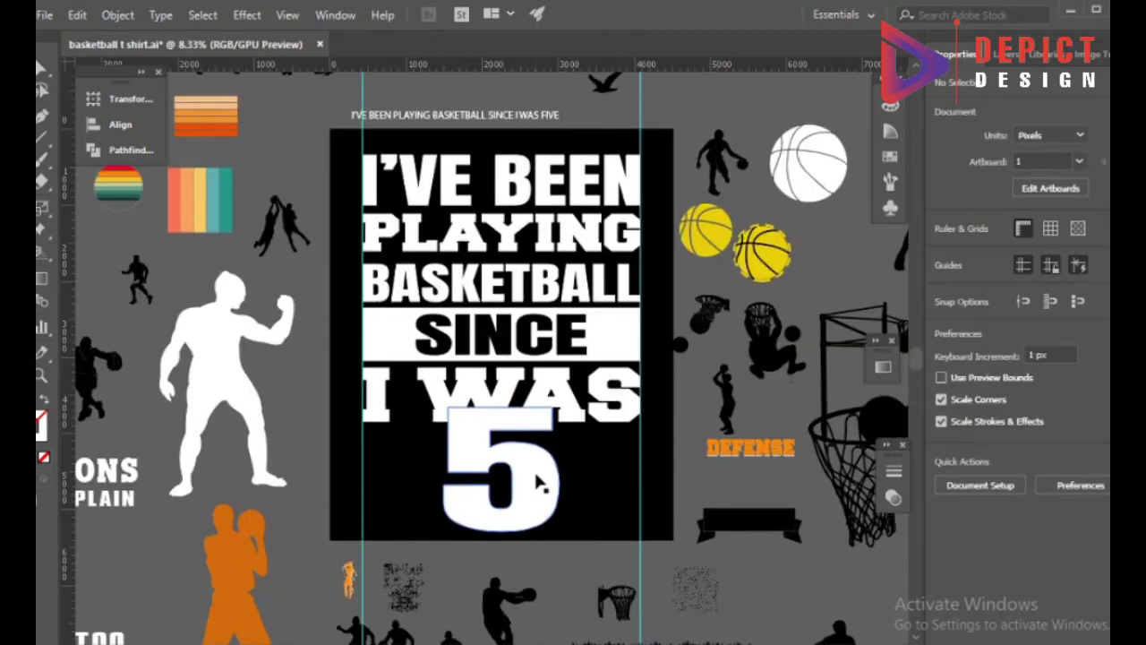
drag(429, 386, 436, 391)
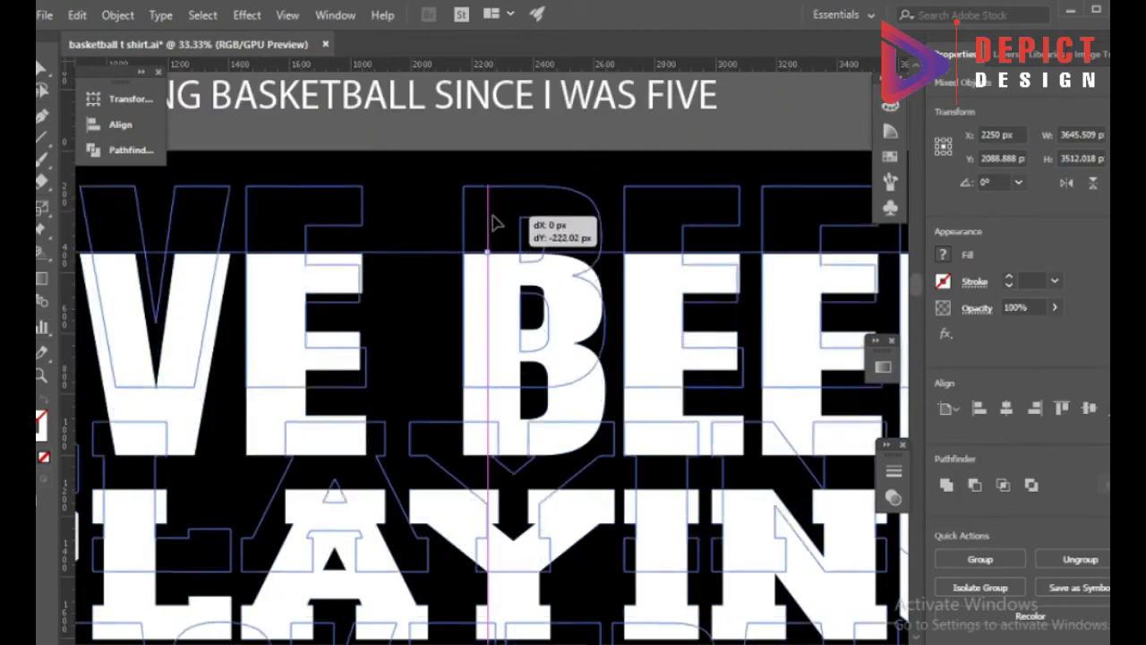
drag(507, 305, 506, 287)
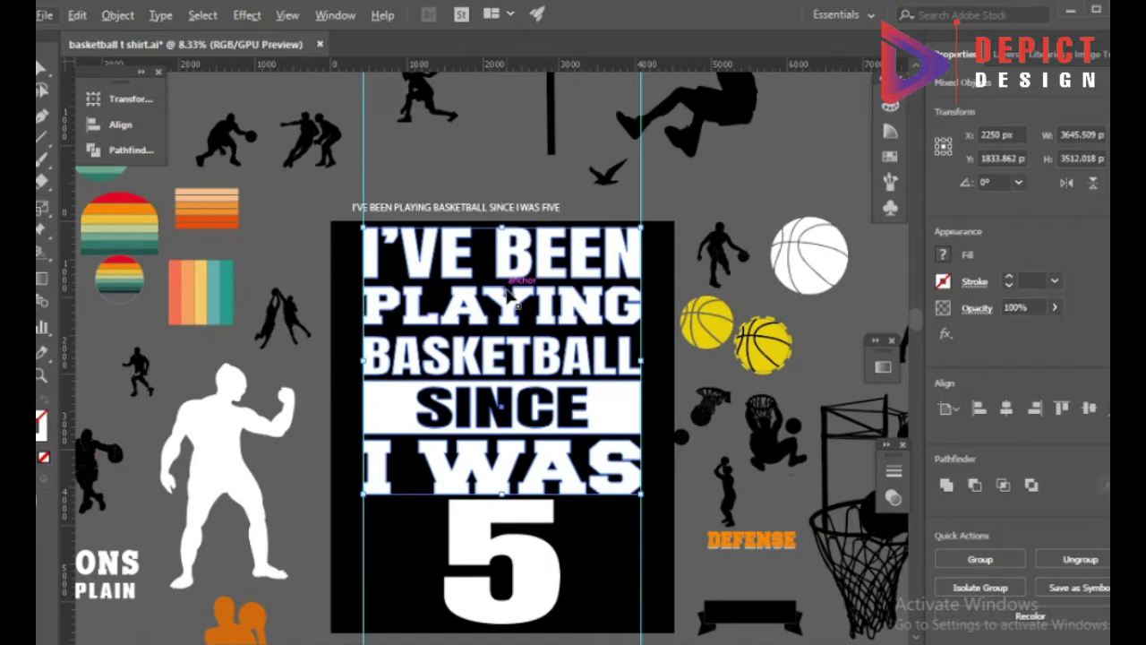
click(578, 550)
- Nudge the PLAYING line slightly upward, then clear the selection
scroll(578, 550, down, 1)
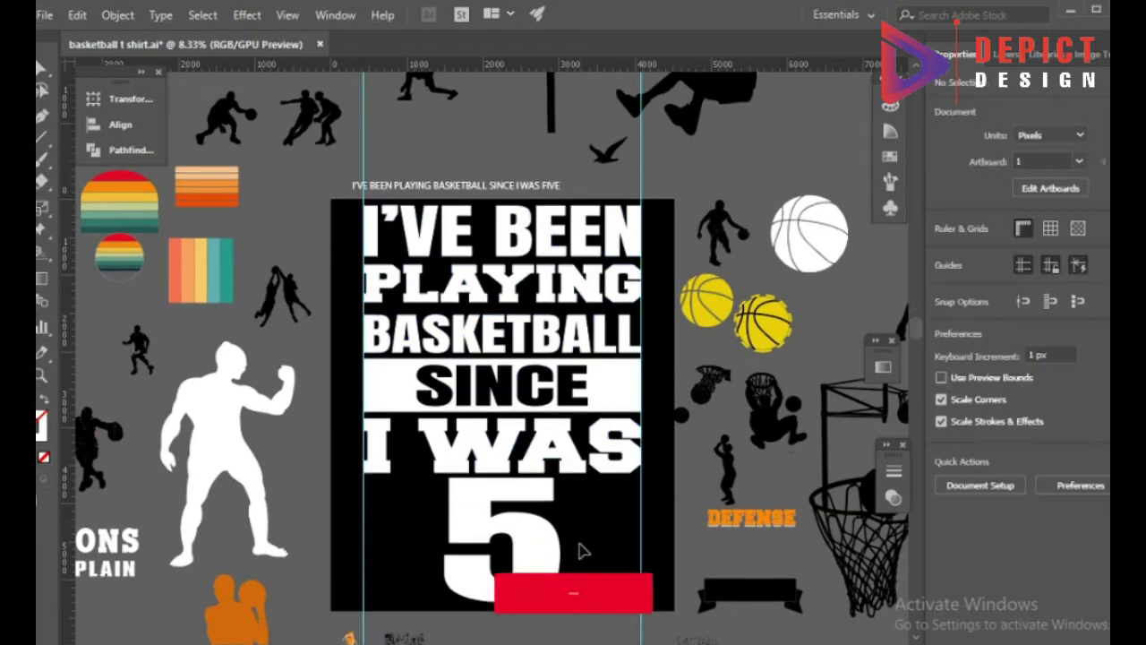
scroll(579, 550, down, 1)
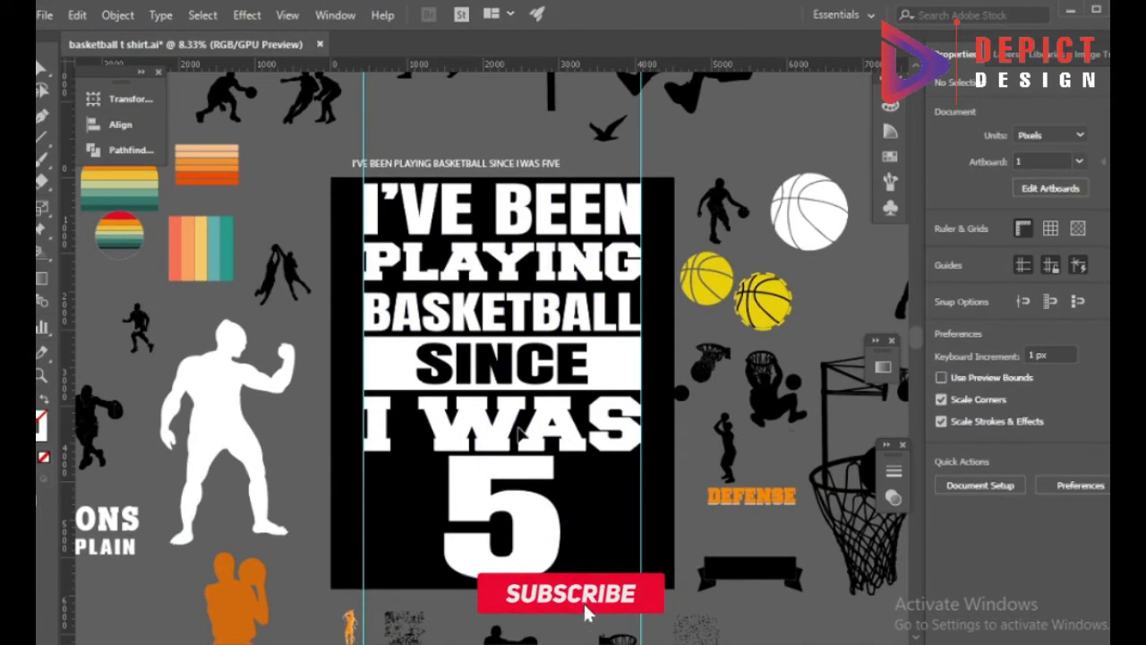
scroll(502, 269, up, 1)
click(537, 287)
scroll(537, 287, down, 1)
scroll(616, 571, down, 1)
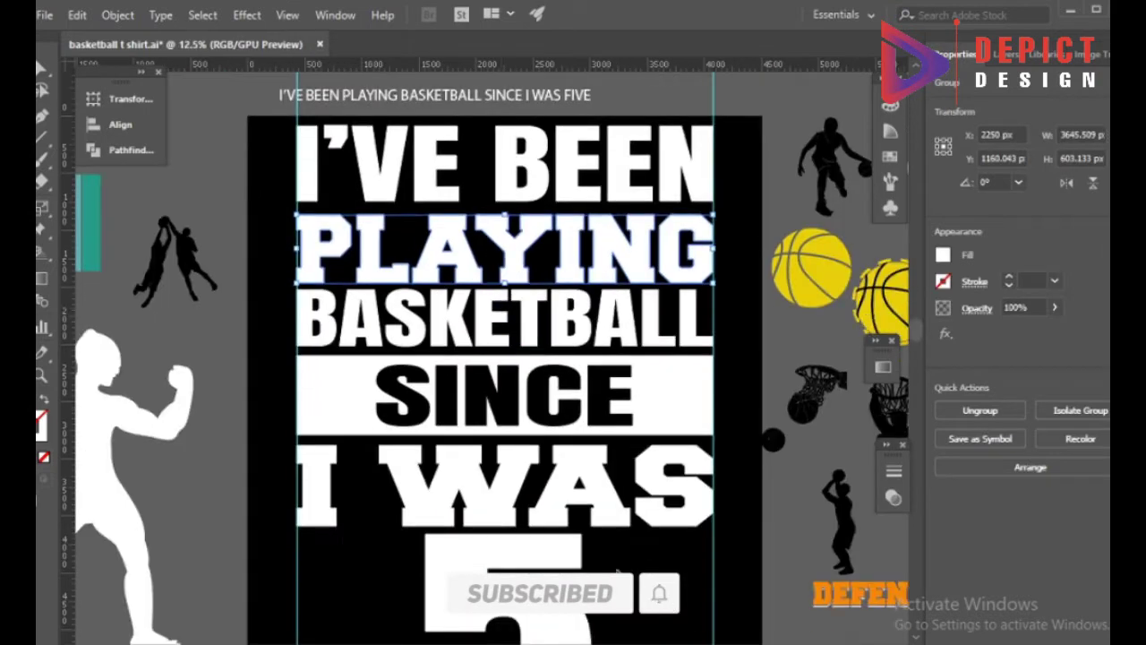
scroll(616, 571, up, 2)
click(573, 304)
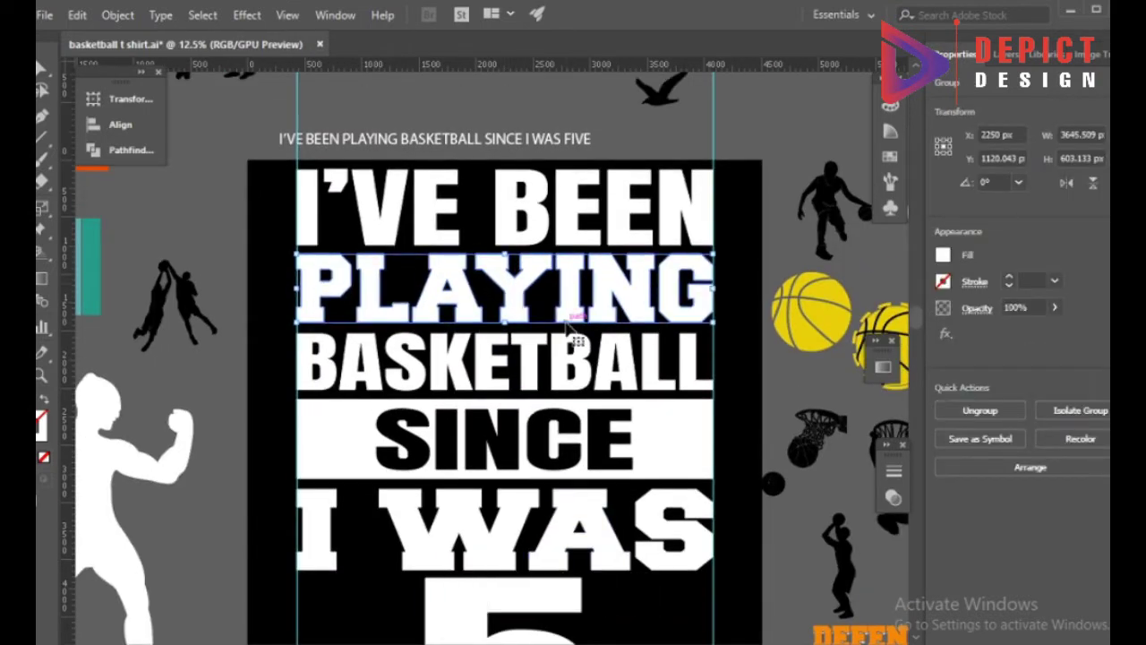
click(627, 396)
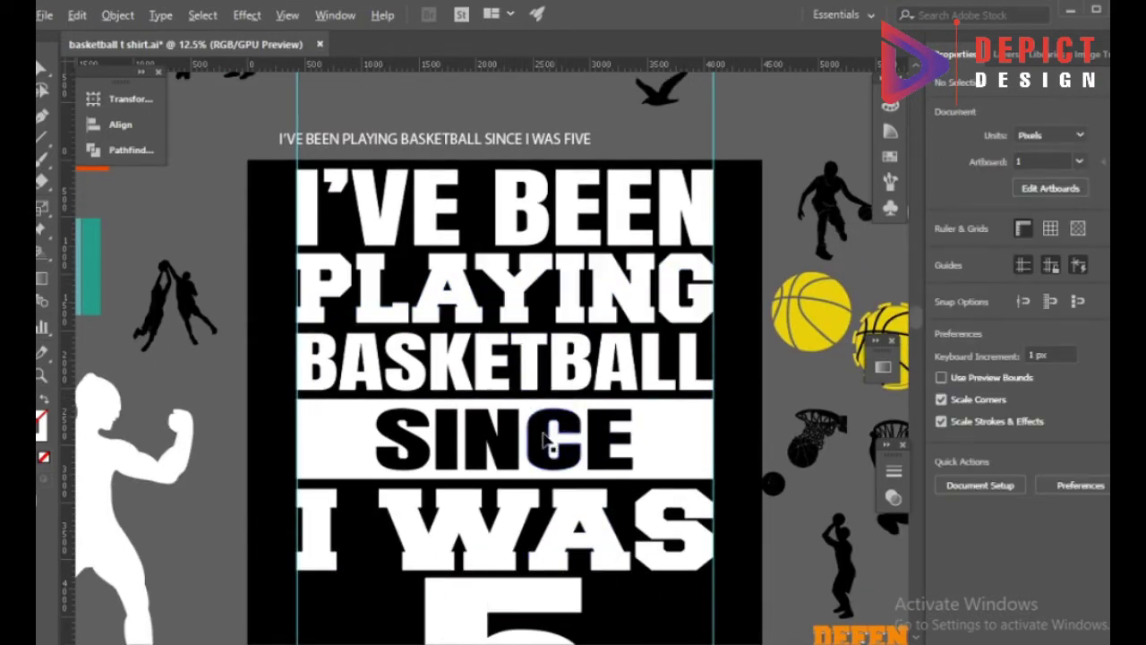
scroll(543, 439, down, 1)
scroll(573, 434, up, 1)
- Scale PLAYING down slightly and move the white bar up over it
click(627, 269)
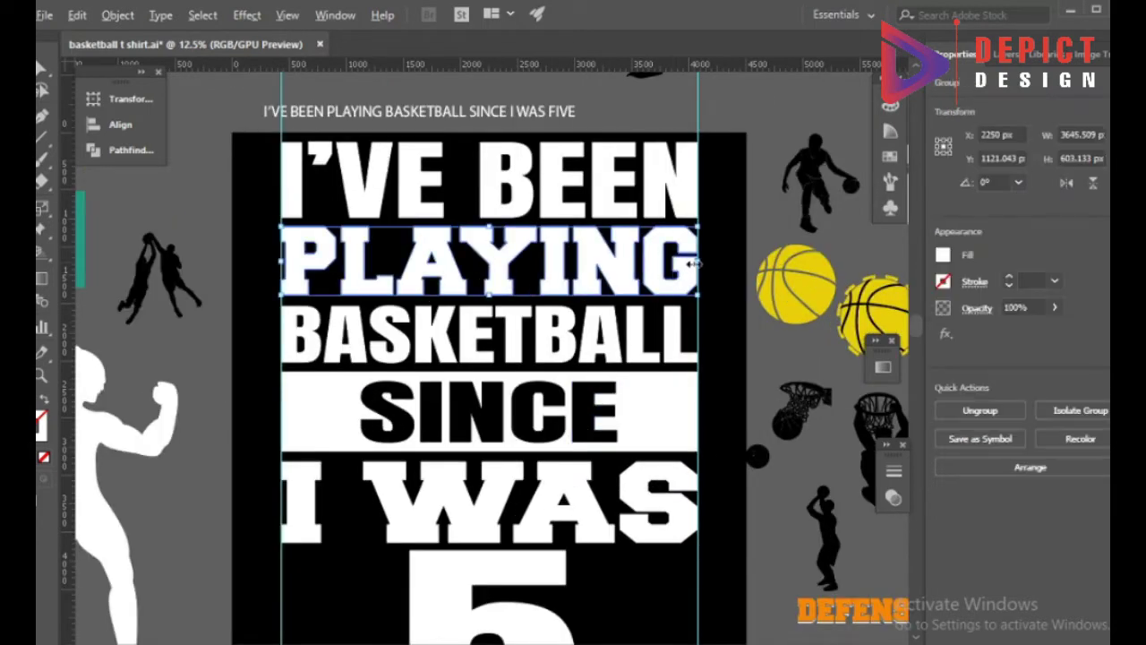
drag(698, 296, 632, 285)
click(649, 413)
mouse_move(648, 414)
mouse_down()
mouse_move(632, 277)
mouse_move(512, 279)
mouse_up()
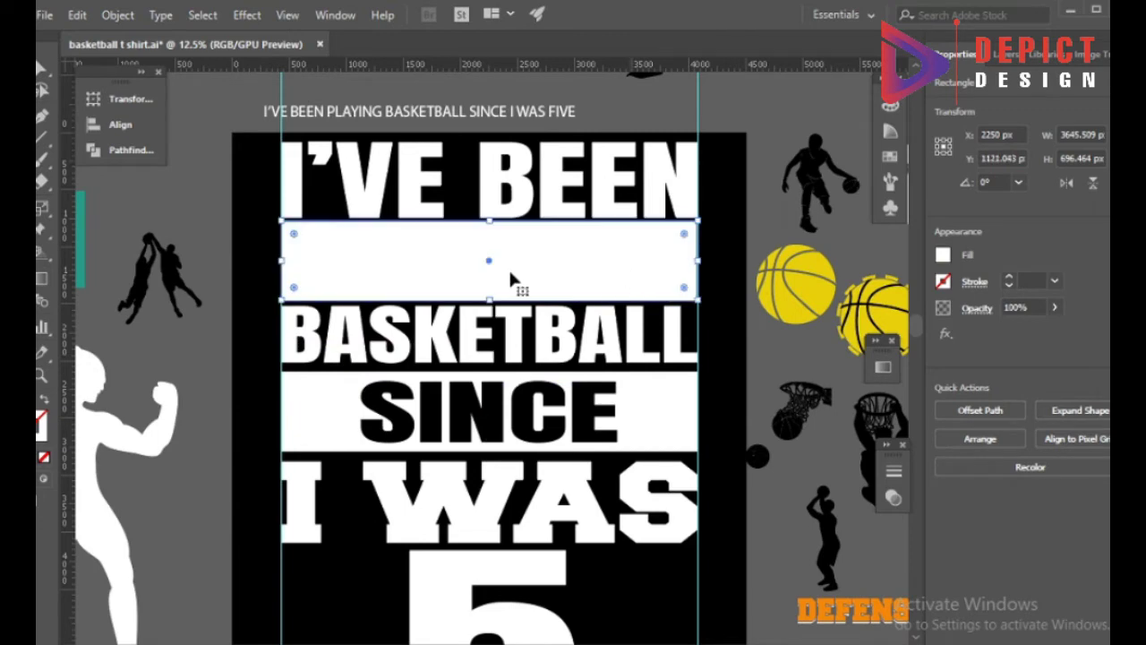
- Restore the deleted white rectangle and send it behind PLAYING with Ctrl+[
key(Delete)
click(366, 285)
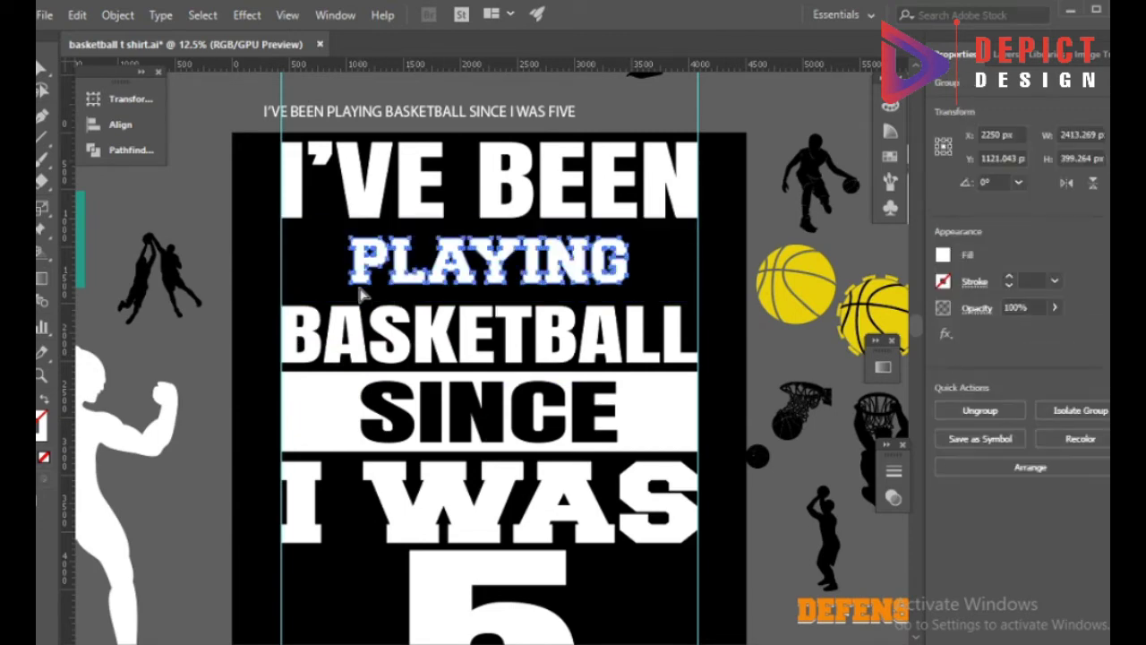
key(ctrl+z)
key(ctrl+[)
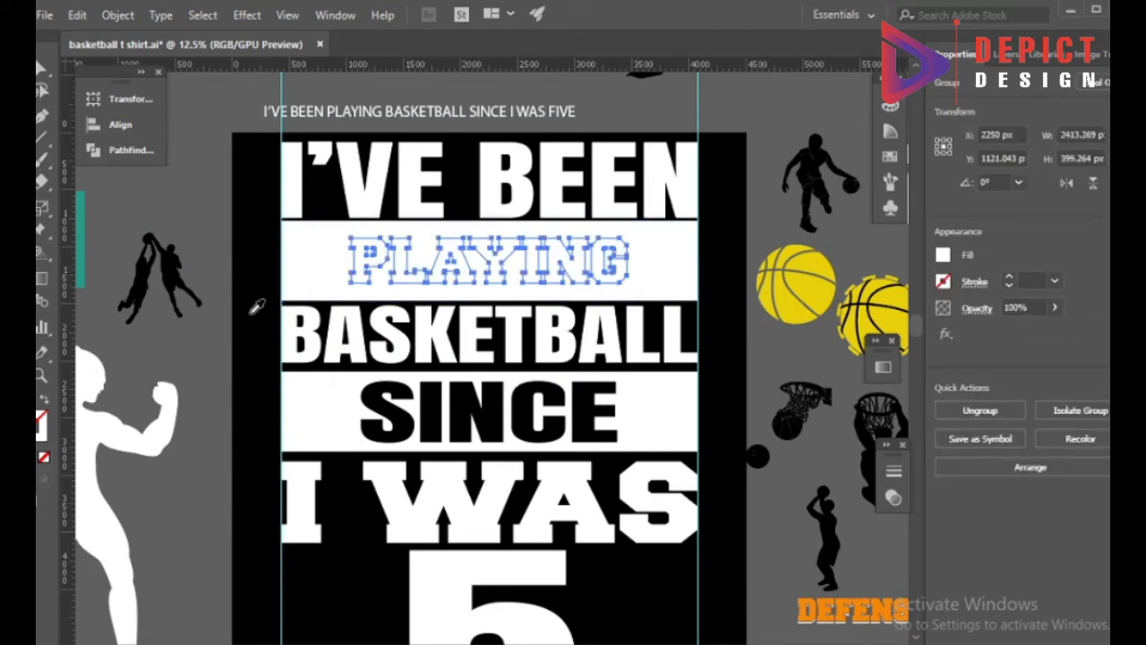
click(248, 261)
scroll(452, 434, down, 1)
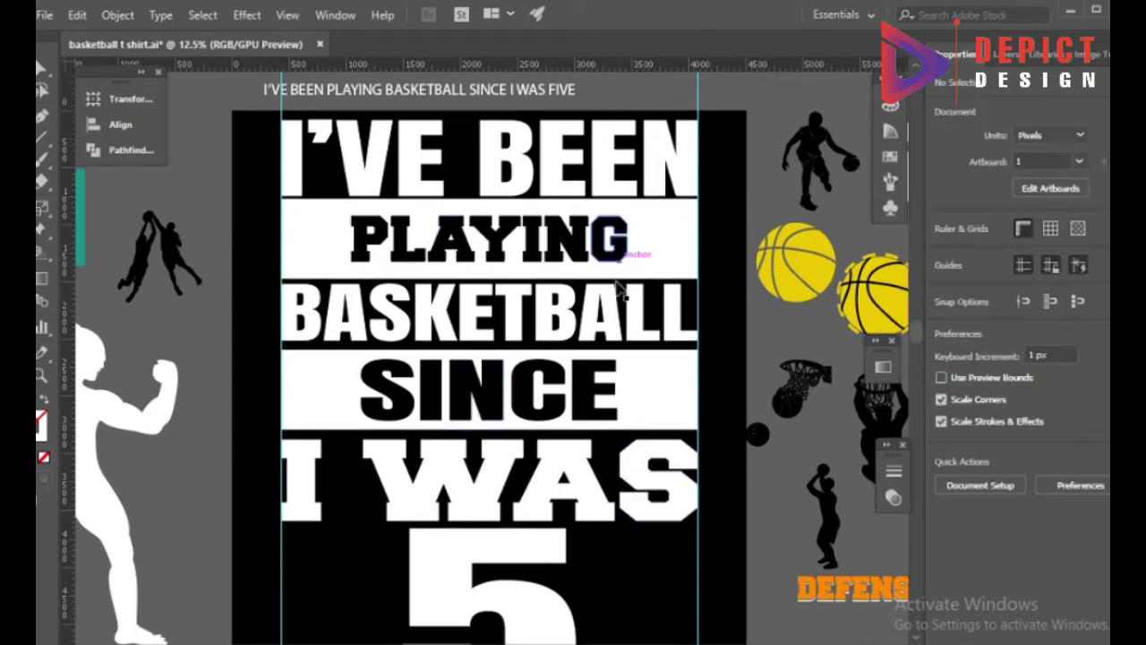
click(648, 263)
scroll(690, 394, up, 2)
- Add an anchor point midway down the right edge of the SINCE band
click(690, 394)
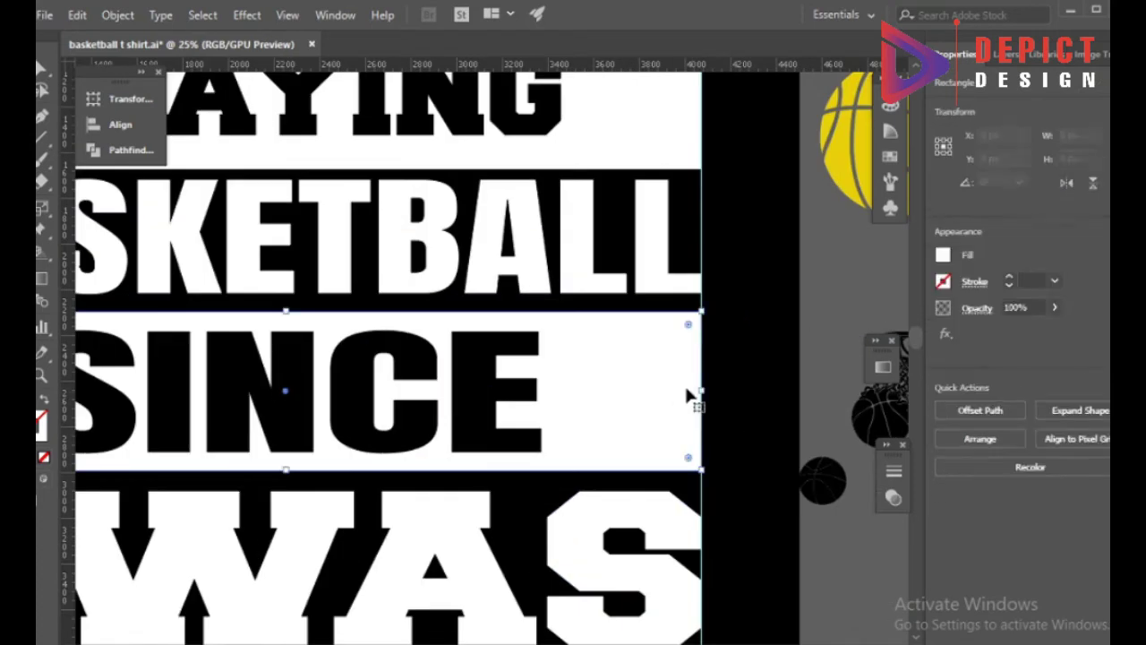
drag(38, 132, 103, 137)
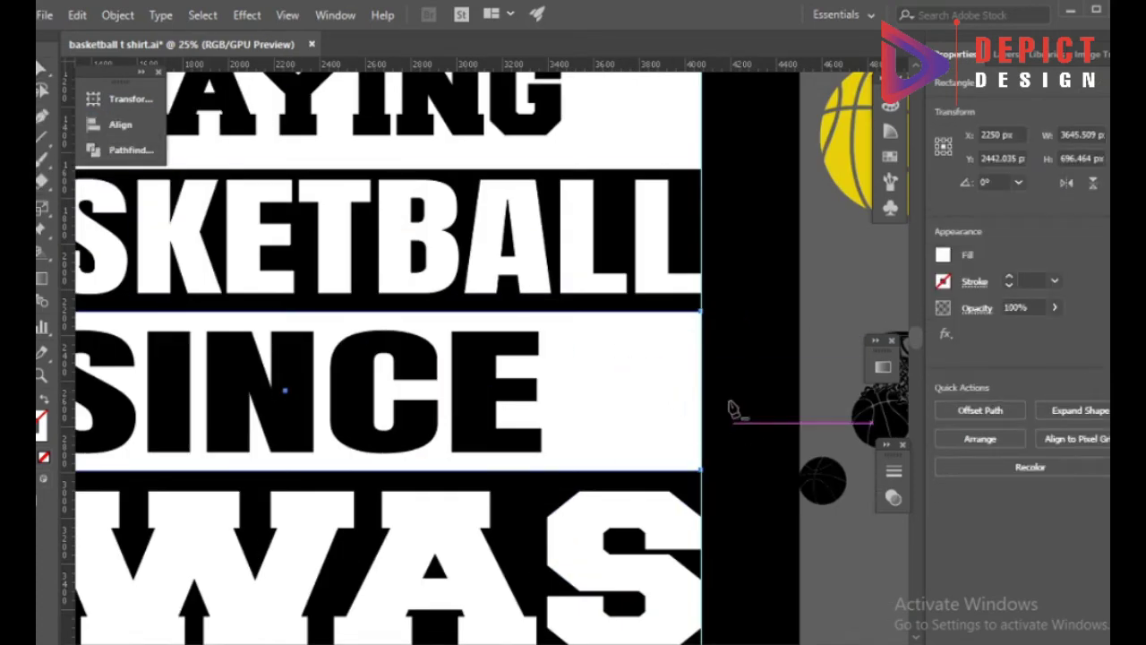
scroll(671, 394, up, 3)
click(669, 394)
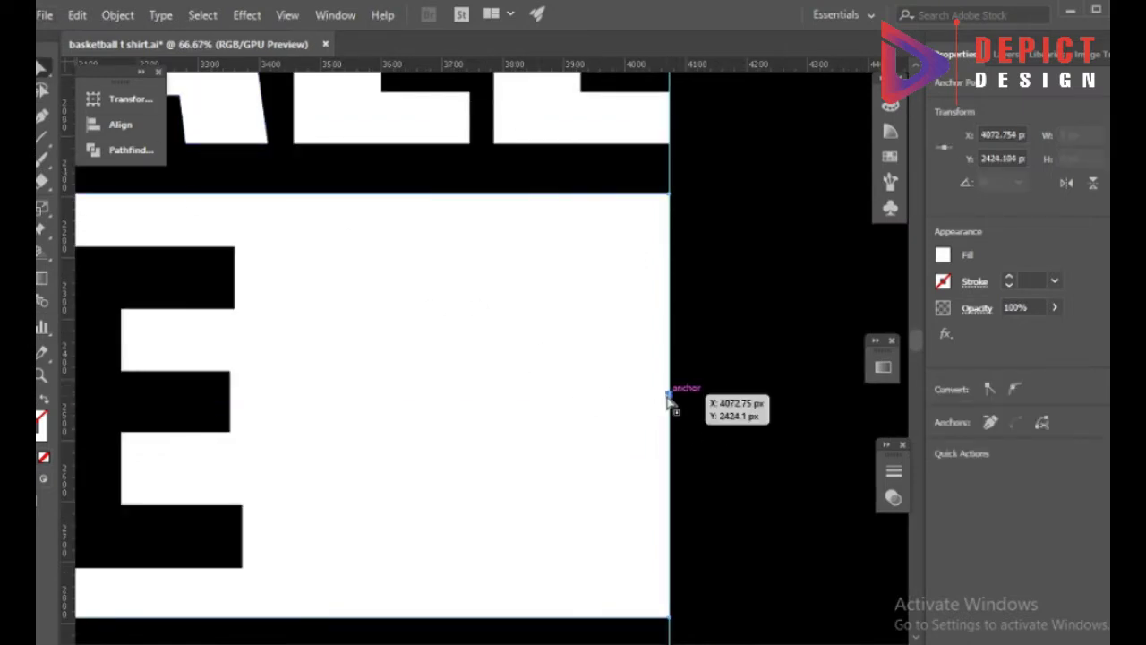
- Delete the white band behind PLAYING
click(712, 416)
scroll(712, 415, down, 5)
scroll(712, 415, up, 3)
scroll(629, 168, down, 1)
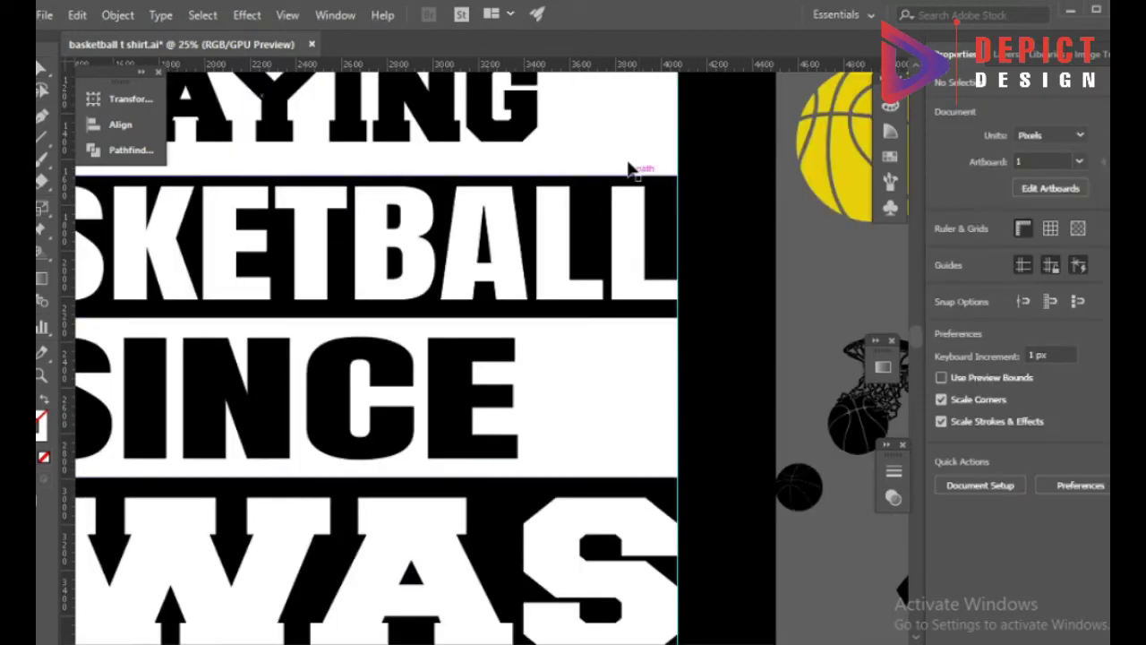
click(630, 169)
key(Delete)
scroll(614, 299, down, 1)
click(364, 184)
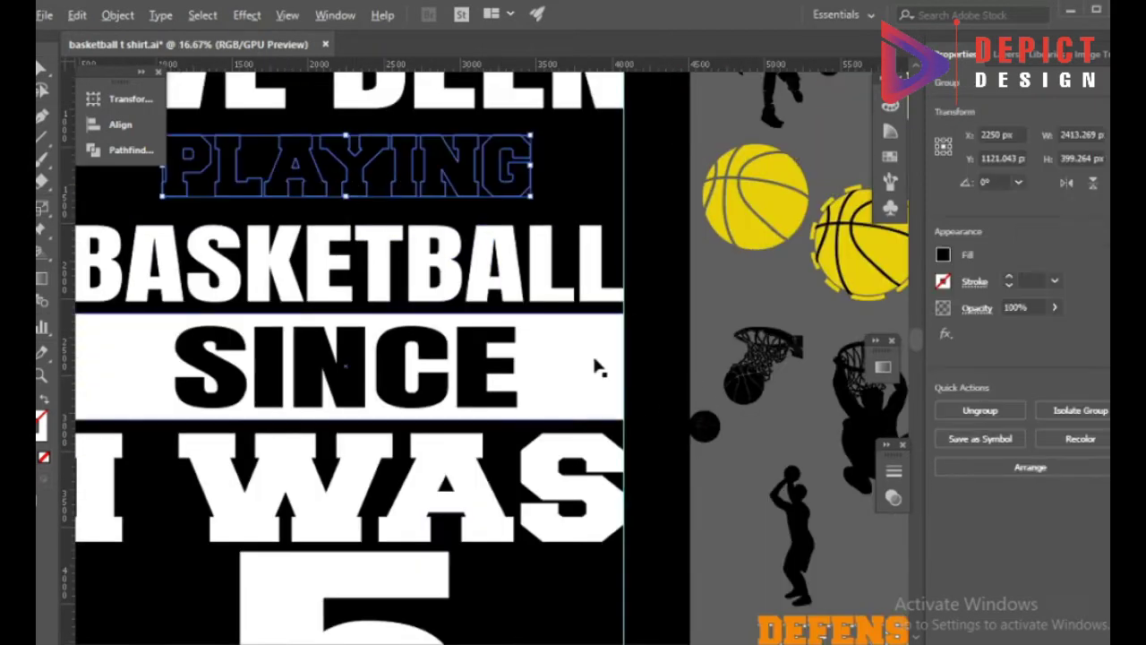
scroll(598, 368, up, 2)
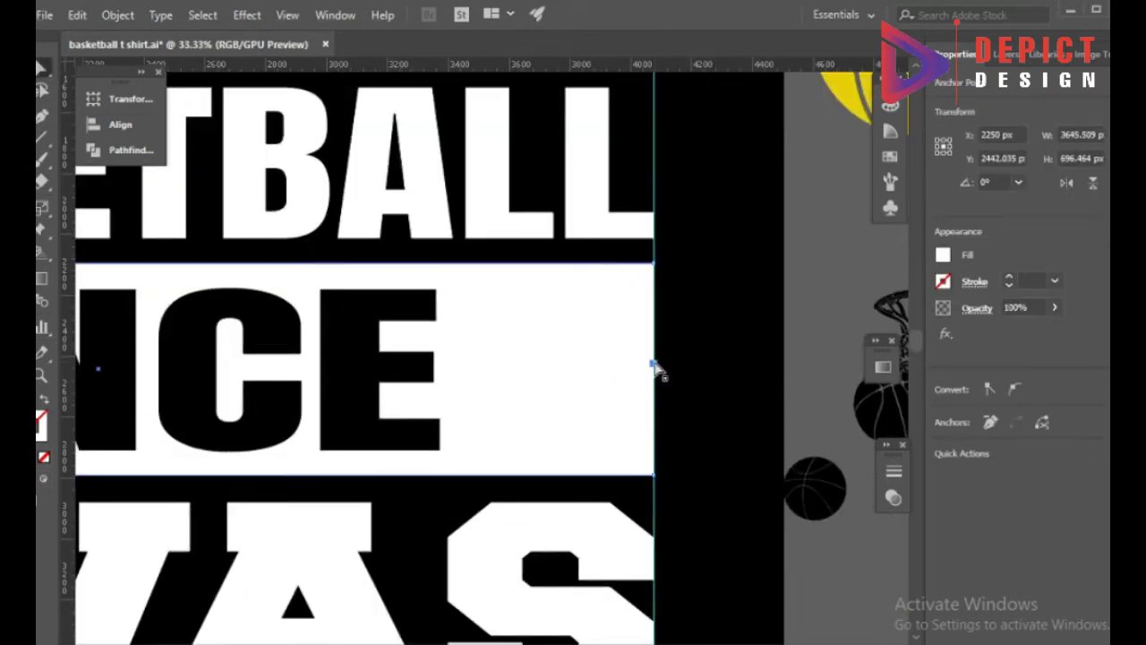
- Pull the new point inward and make it smooth to form a notch
drag(547, 368, 547, 367)
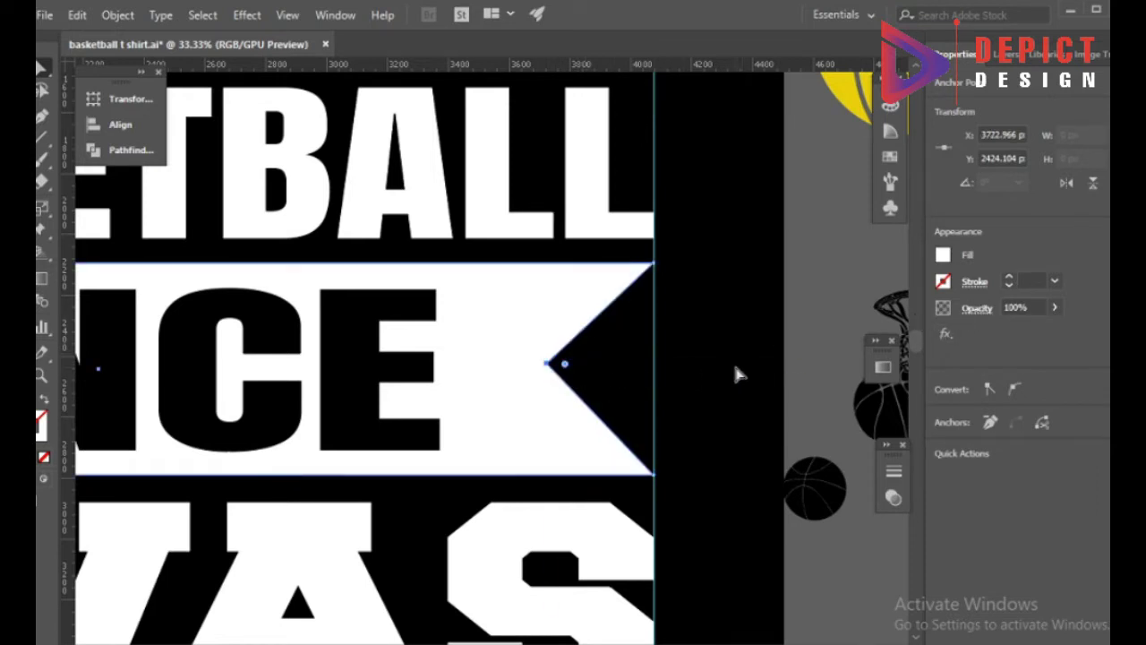
click(1015, 390)
drag(547, 401, 548, 365)
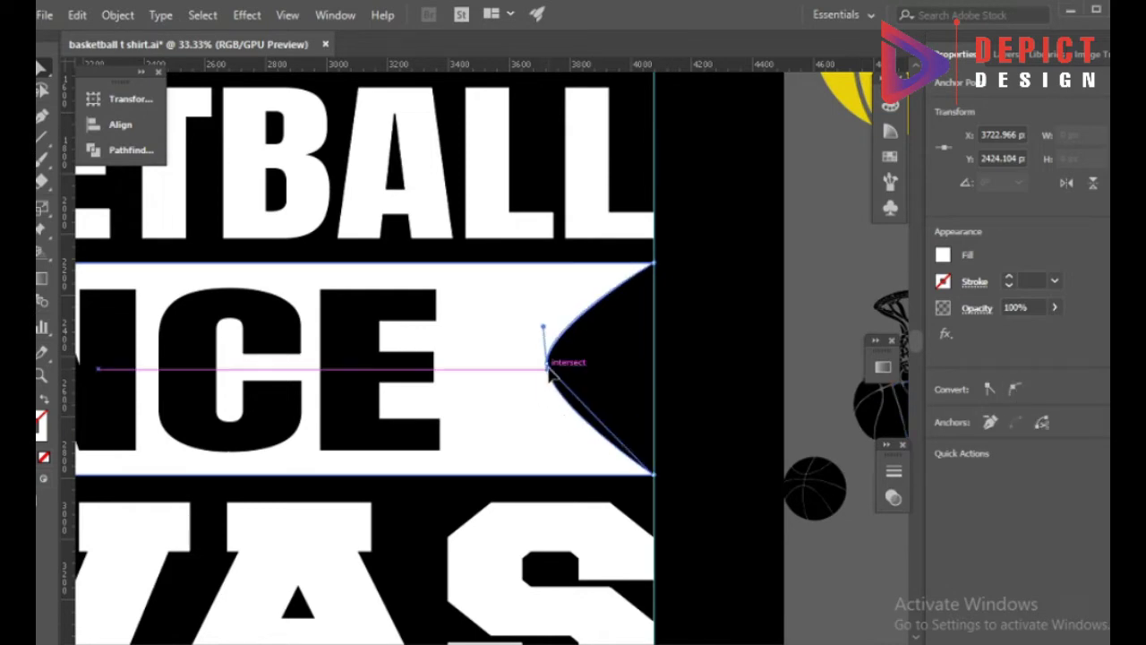
key(ctrl+minus)
key(ctrl+minus)
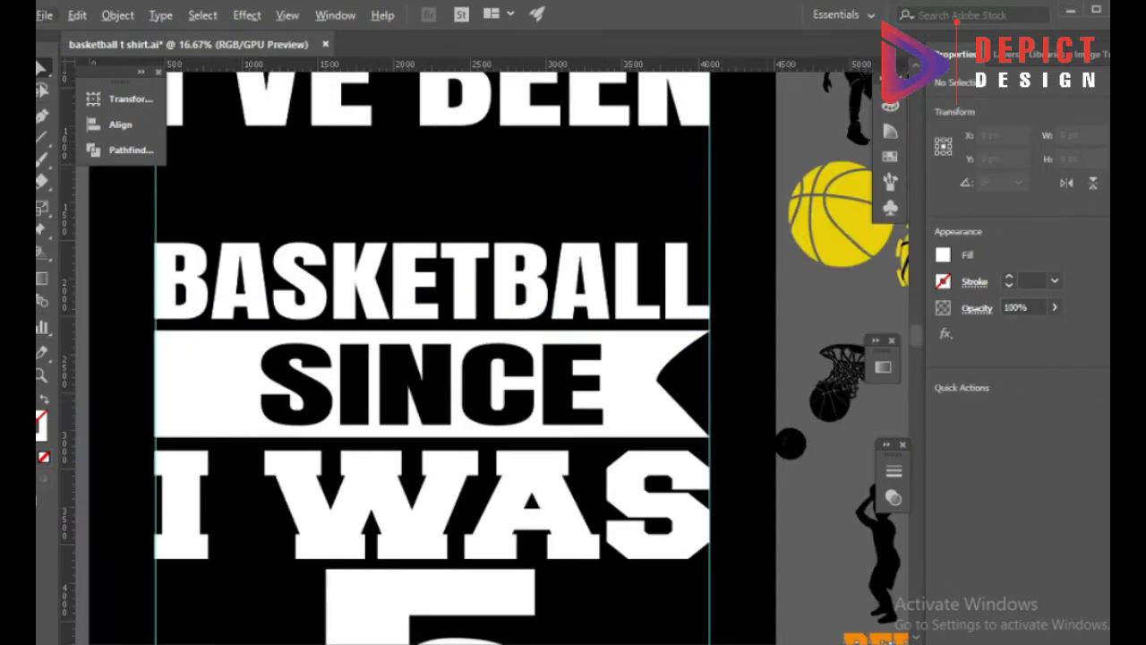
- Collapse the notch tip's upper curve handle onto the anchor to sharpen the point
scroll(618, 402, up, 1)
scroll(619, 402, up, 2)
scroll(711, 402, up, 1)
click(607, 369)
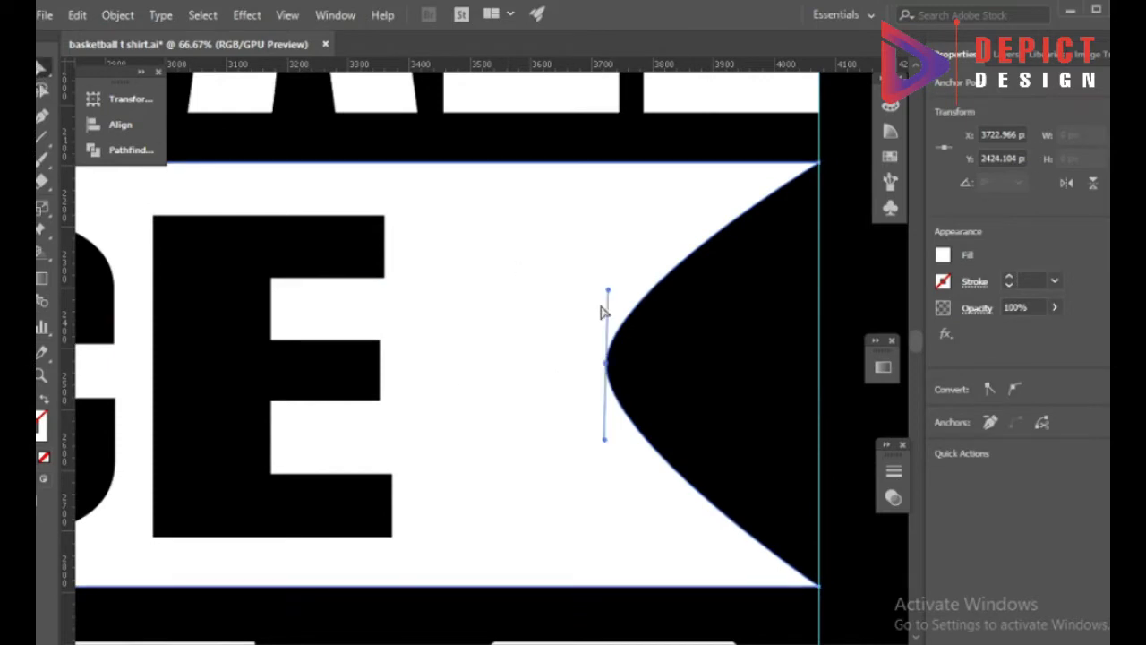
drag(608, 294, 607, 362)
key(ctrl+minus)
key(ctrl+minus)
key(ctrl+minus)
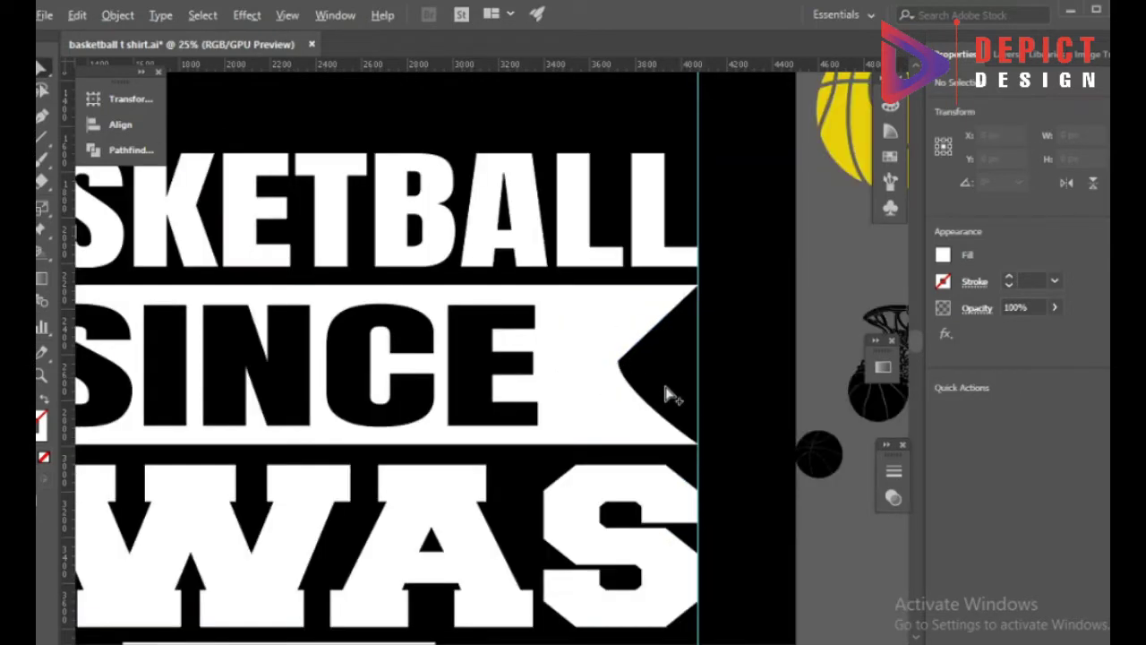
- Try straightening the notch's lower side, undo it, and deselect the point
click(617, 363)
scroll(606, 379, up, 4)
drag(545, 435, 550, 314)
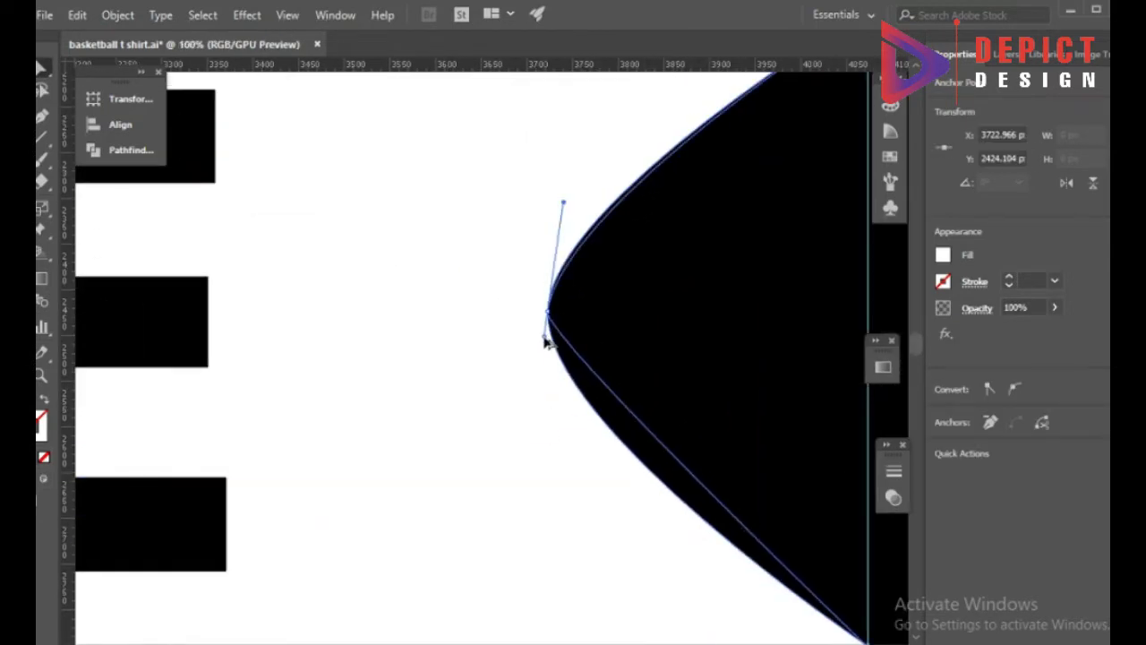
key(ctrl+z)
scroll(578, 325, down, 2)
scroll(579, 326, up, 2)
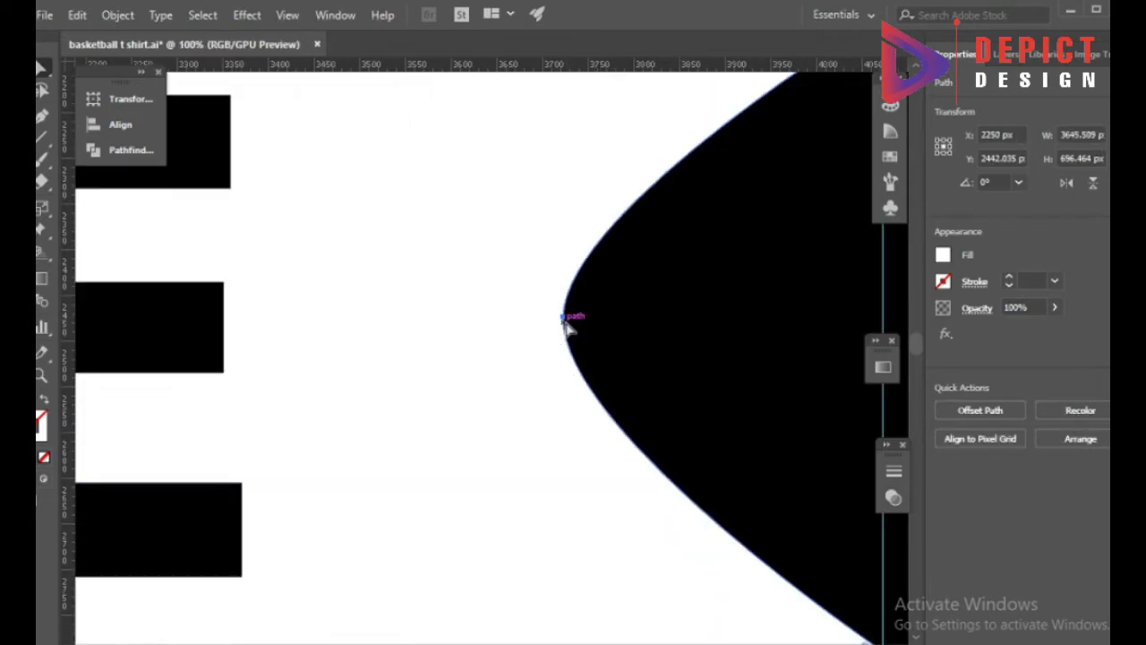
scroll(564, 326, down, 4)
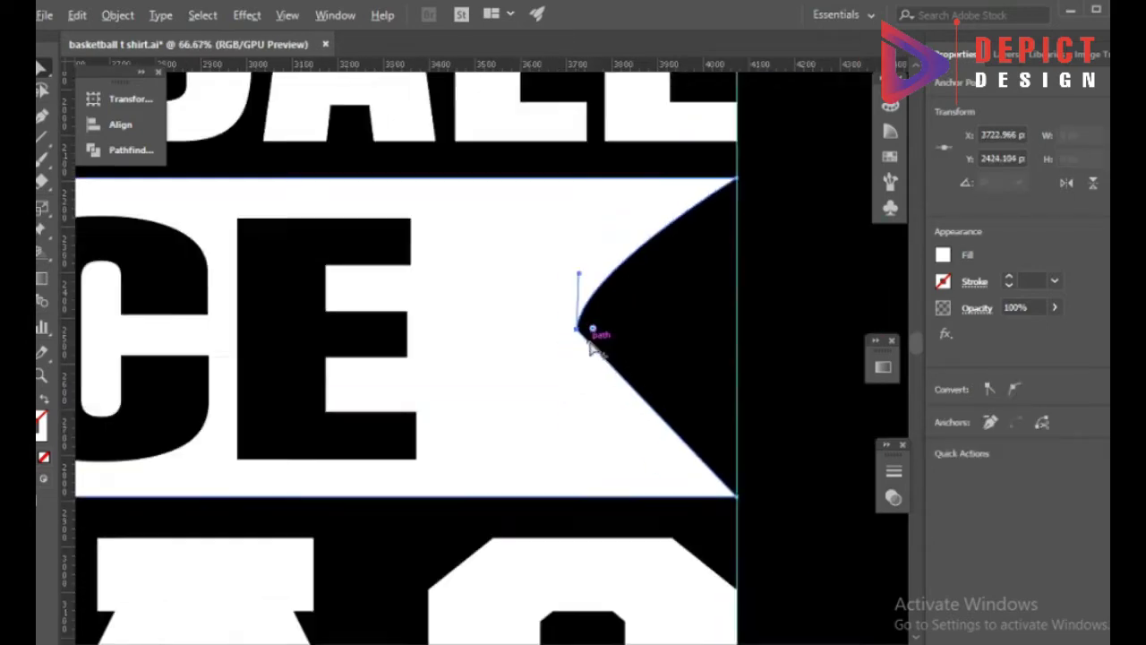
scroll(593, 338, down, 1)
scroll(676, 364, up, 2)
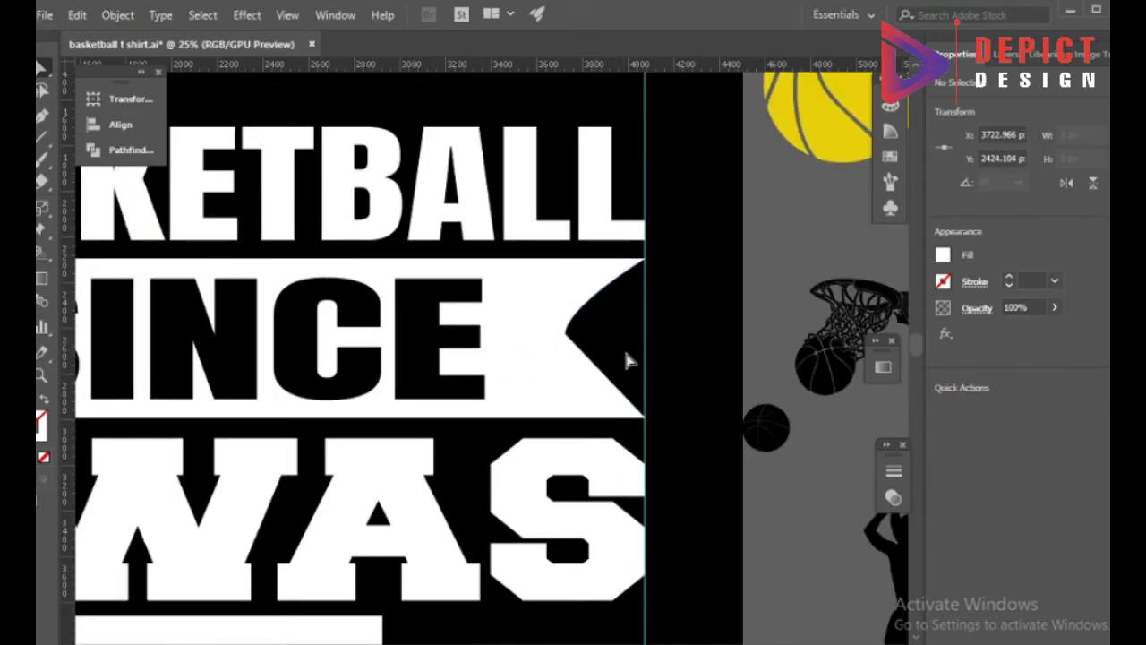
scroll(627, 354, down, 3)
click(291, 401)
- Shorten the SINCE band by moving its left-end anchors inward
click(307, 385)
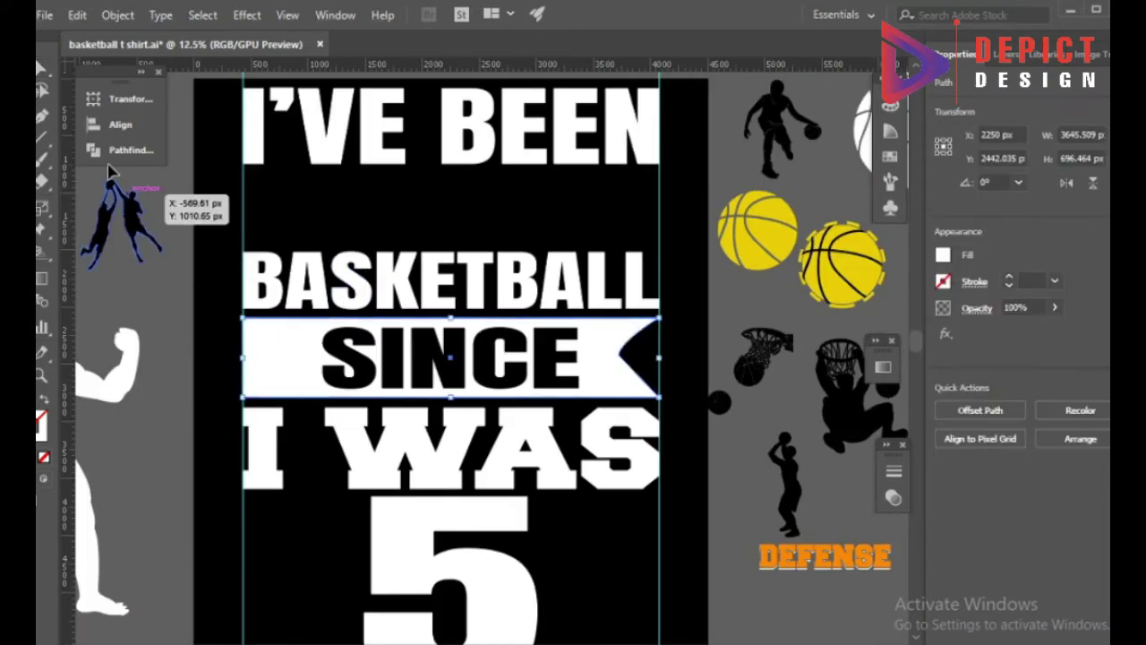
scroll(253, 332, up, 3)
mouse_move(242, 513)
mouse_down()
mouse_move(401, 515)
mouse_move(392, 518)
mouse_up()
scroll(392, 518, down, 2)
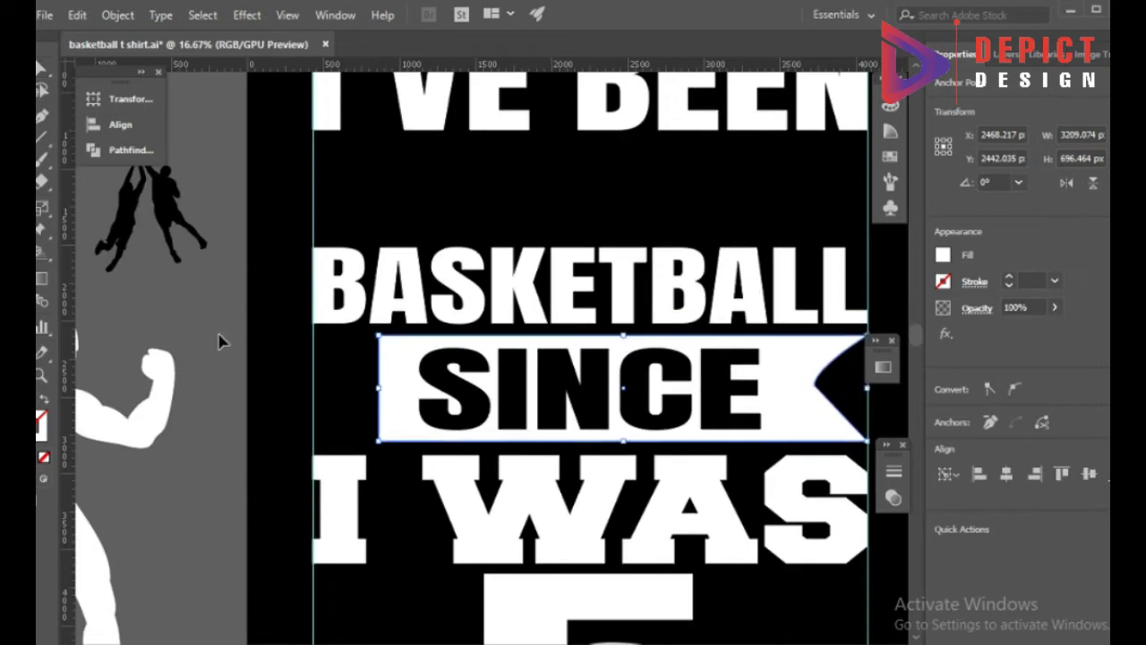
- Reflect a copy of the notched band to create the mirrored left half
right_click(396, 345)
click(633, 344)
click(493, 454)
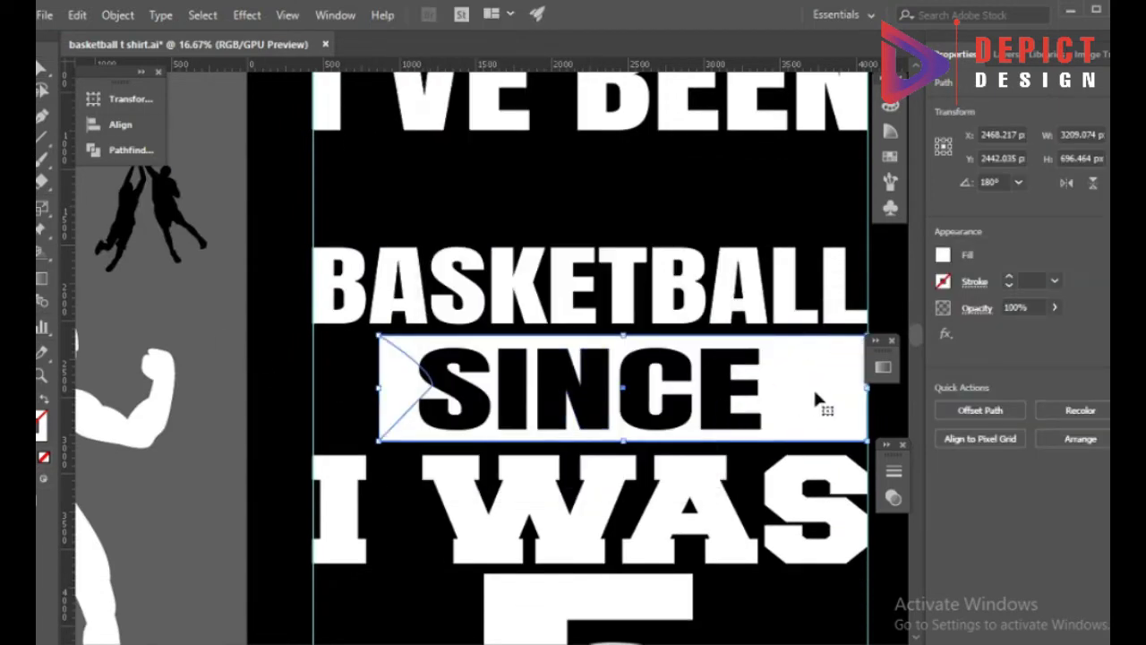
click(818, 402)
click(748, 404)
click(396, 468)
- Marquee-select both halves of the SINCE band and group them
scroll(433, 491, down, 1)
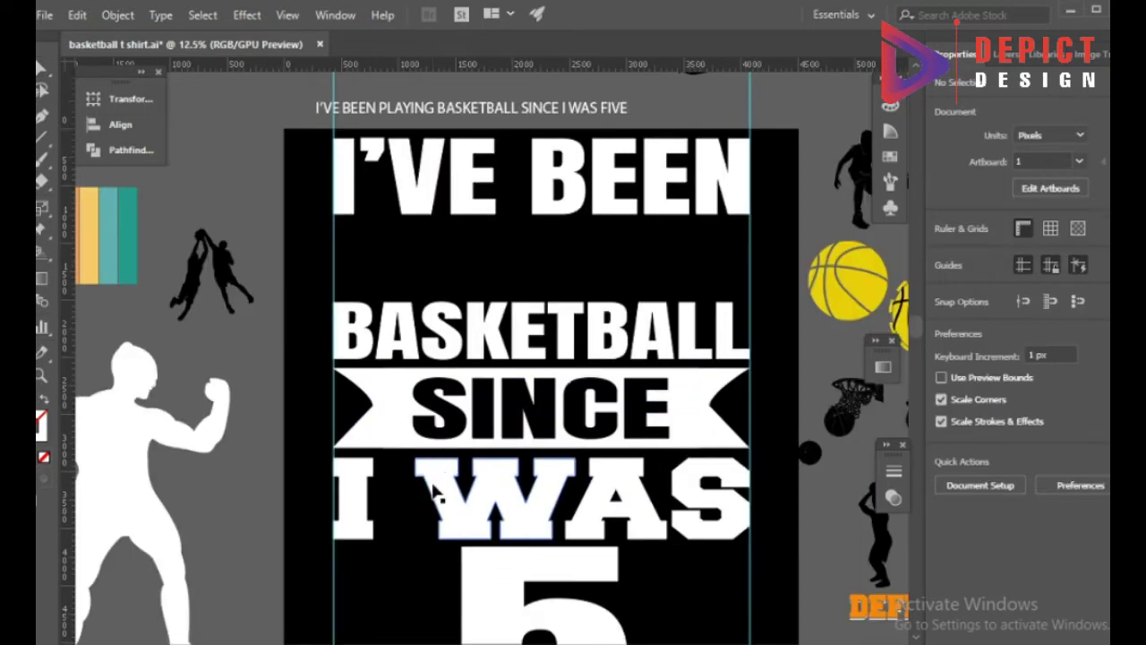
scroll(391, 470, up, 2)
scroll(384, 439, up, 1)
drag(315, 342, 421, 439)
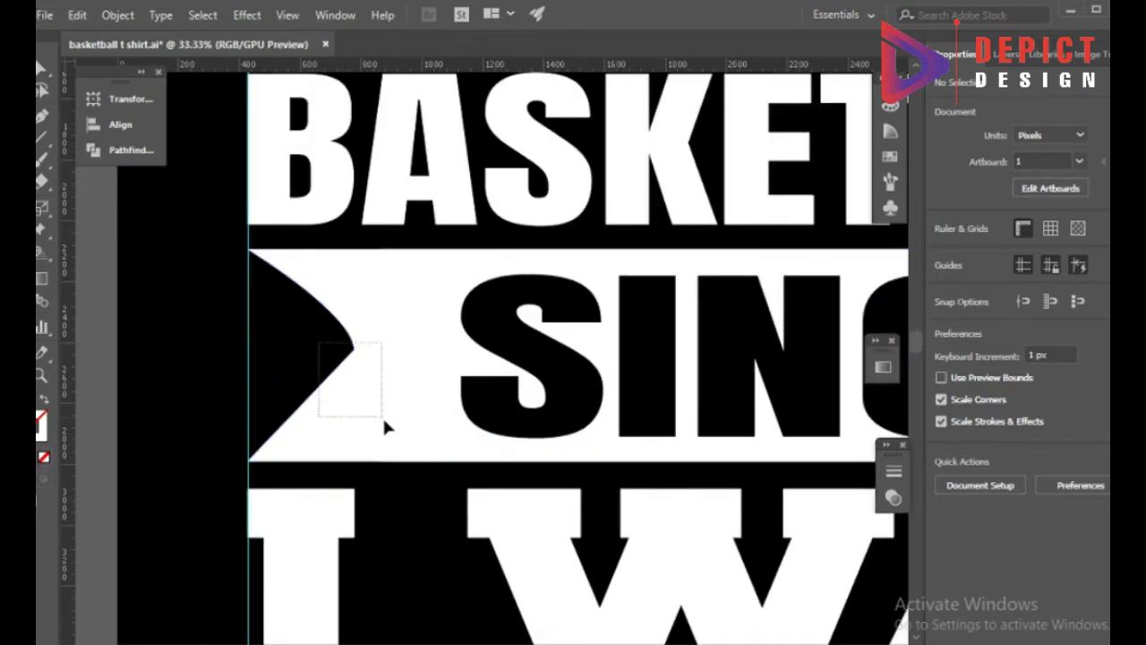
scroll(415, 461, down, 2)
key(ctrl+minus)
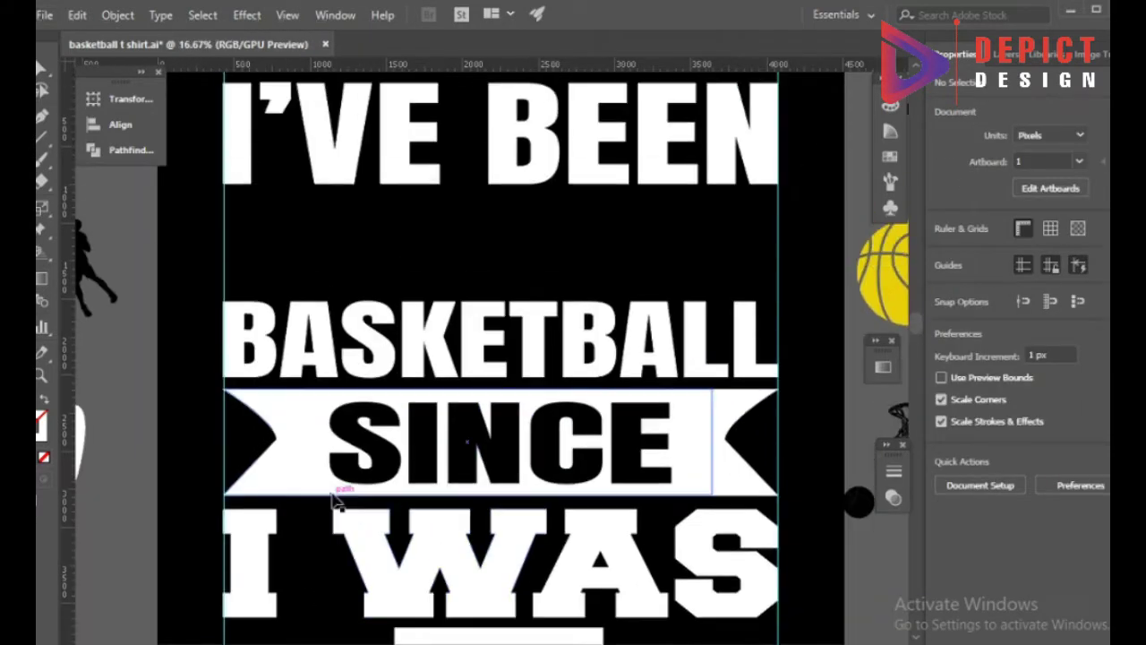
- Move the grouped SINCE ribbon upward
click(310, 478)
scroll(197, 429, up, 5)
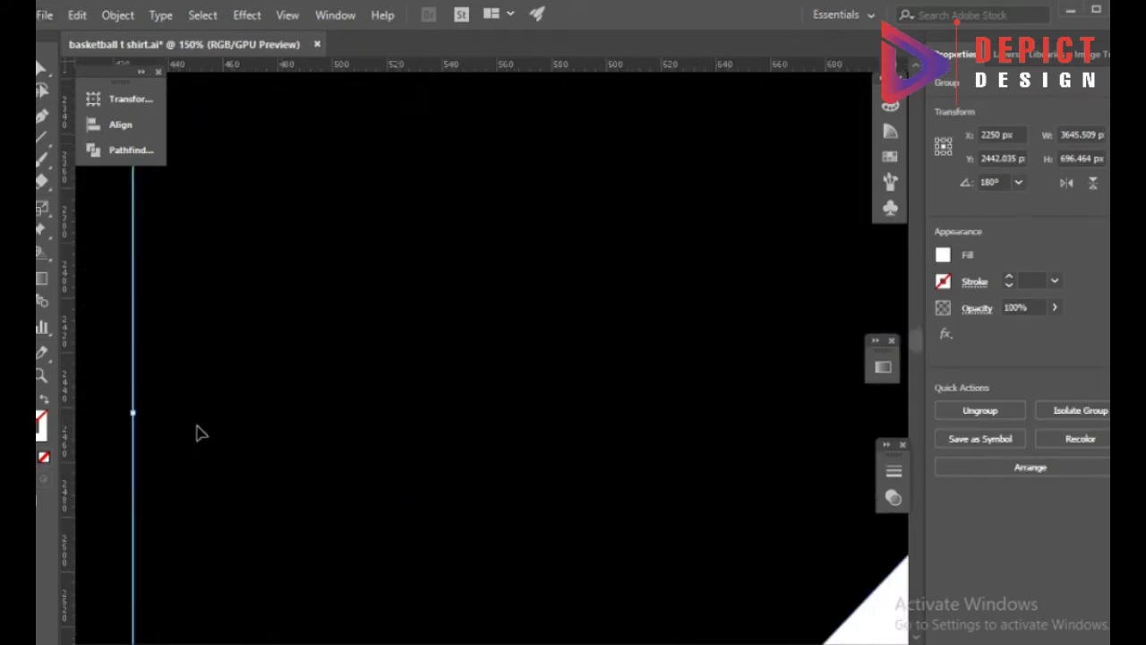
scroll(197, 430, down, 3)
scroll(319, 429, down, 2)
drag(792, 516, 792, 301)
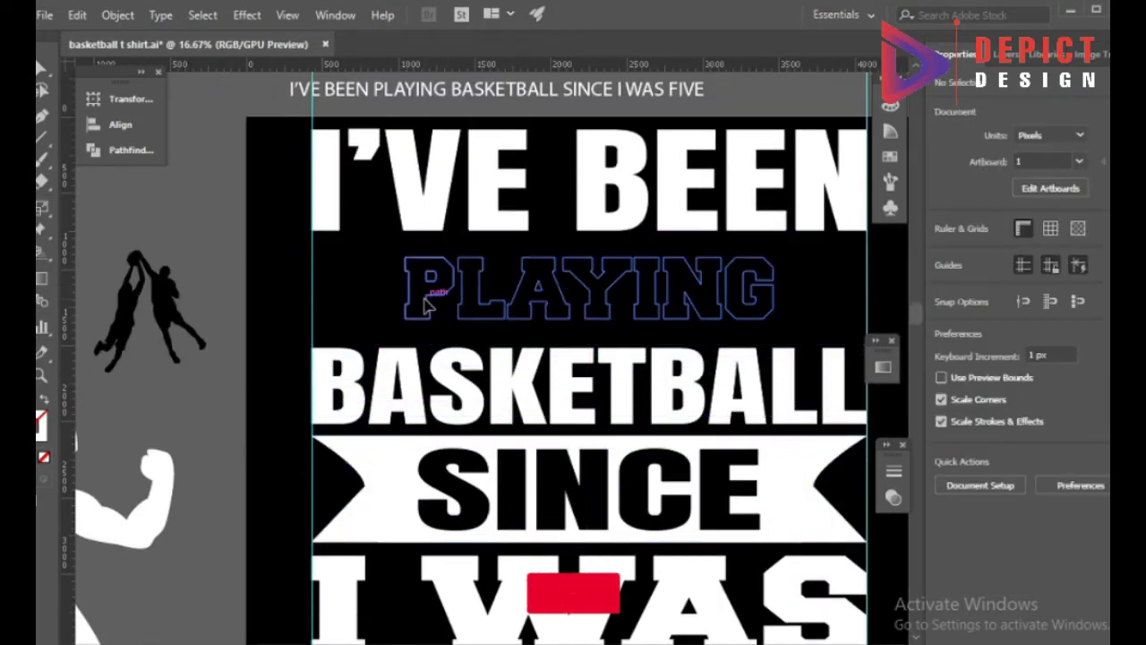
- Scale PLAYING up to about 3645 px wide so it spans the full text width
scroll(472, 349, down, 1)
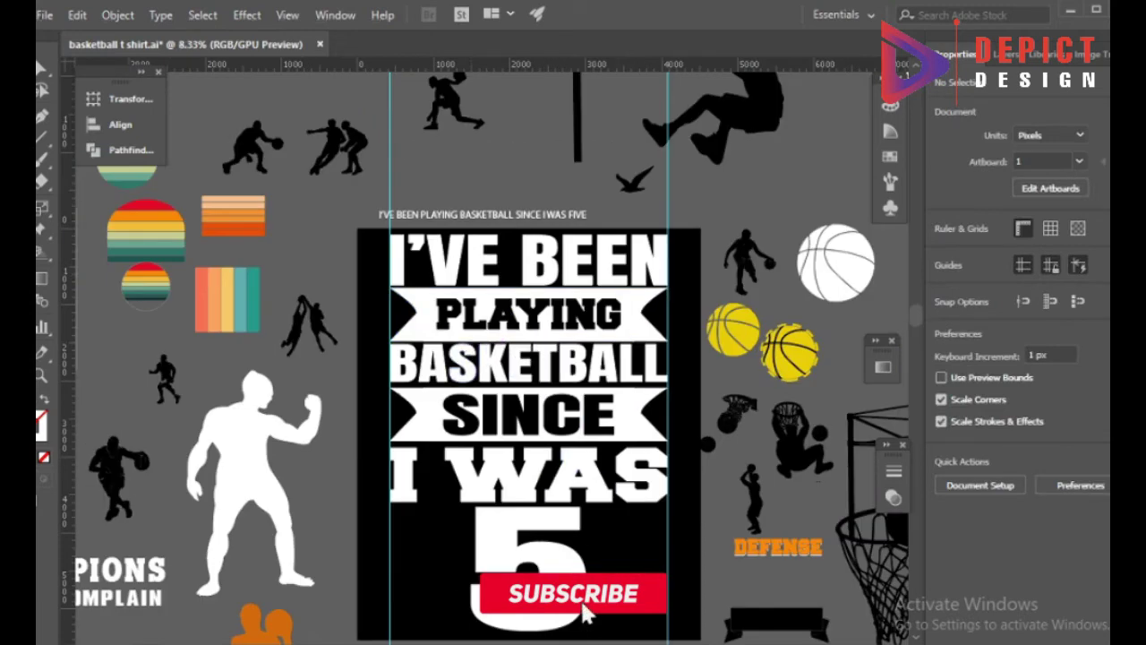
scroll(620, 566, down, 2)
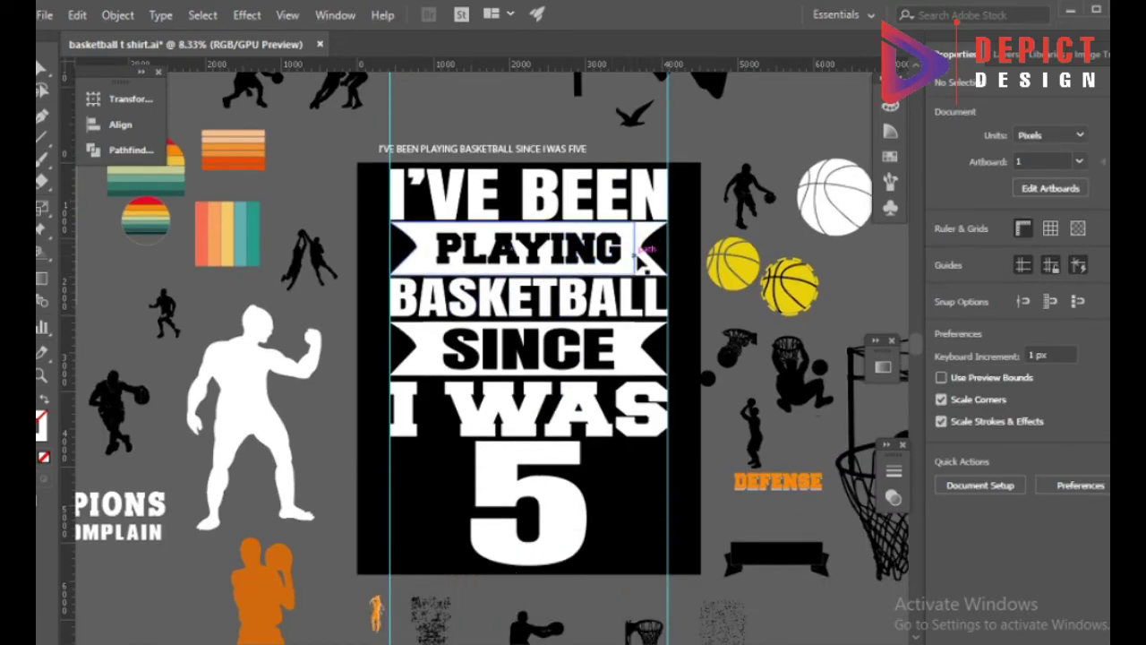
click(639, 248)
scroll(617, 254, up, 1)
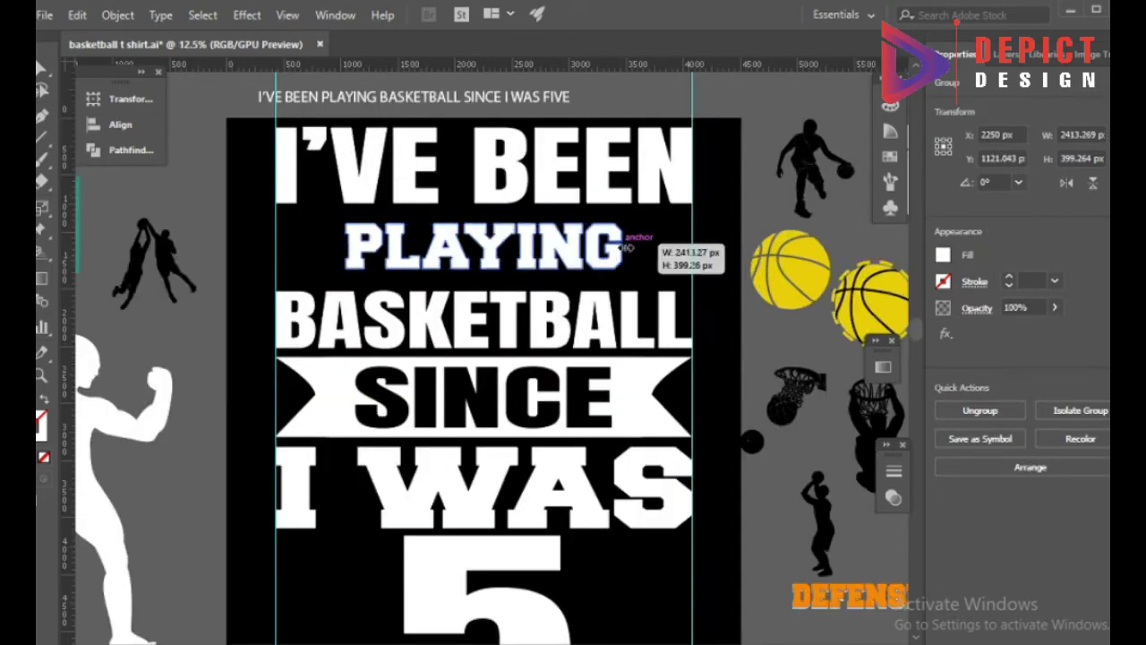
drag(625, 271, 689, 284)
click(690, 285)
scroll(690, 285, down, 1)
scroll(557, 515, down, 2)
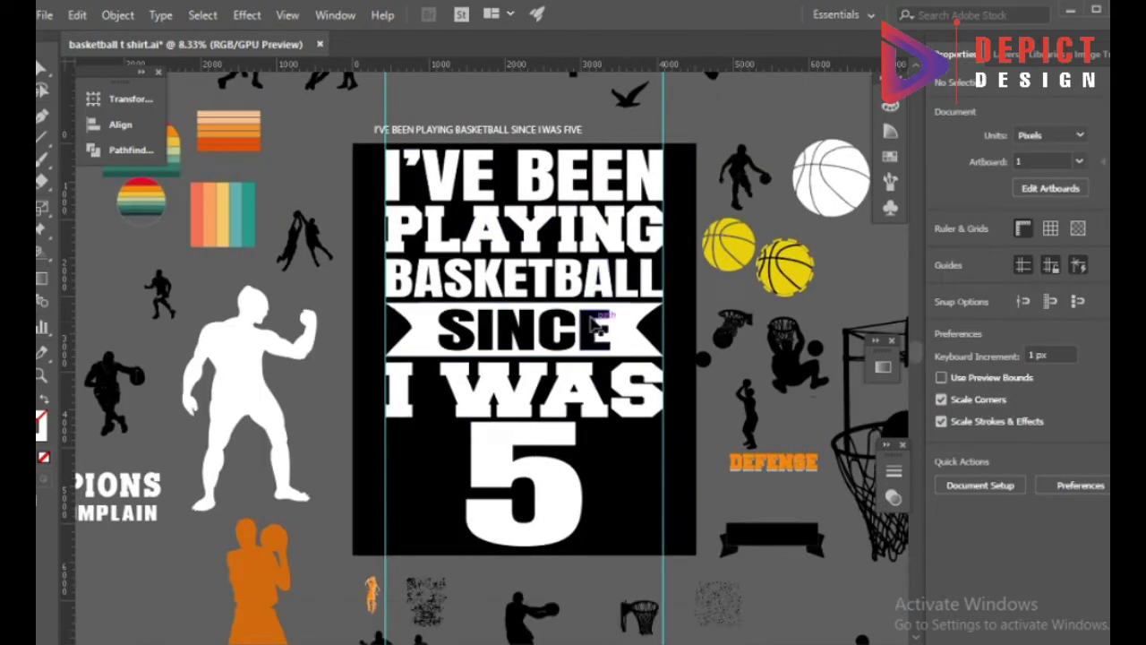
scroll(557, 514, up, 1)
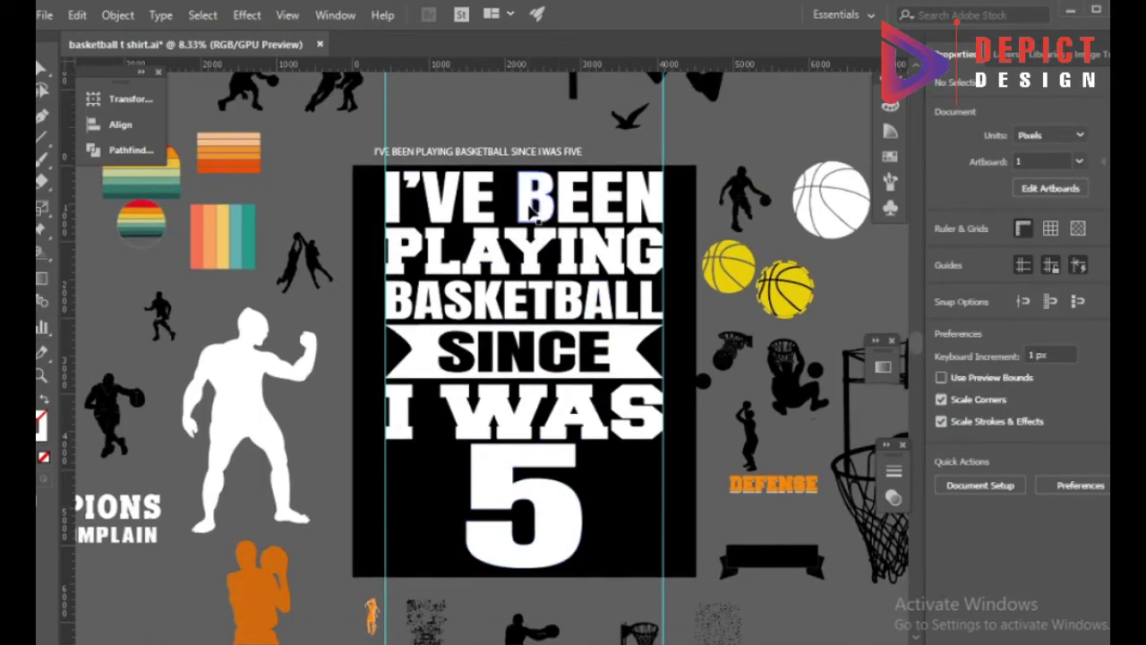
click(531, 210)
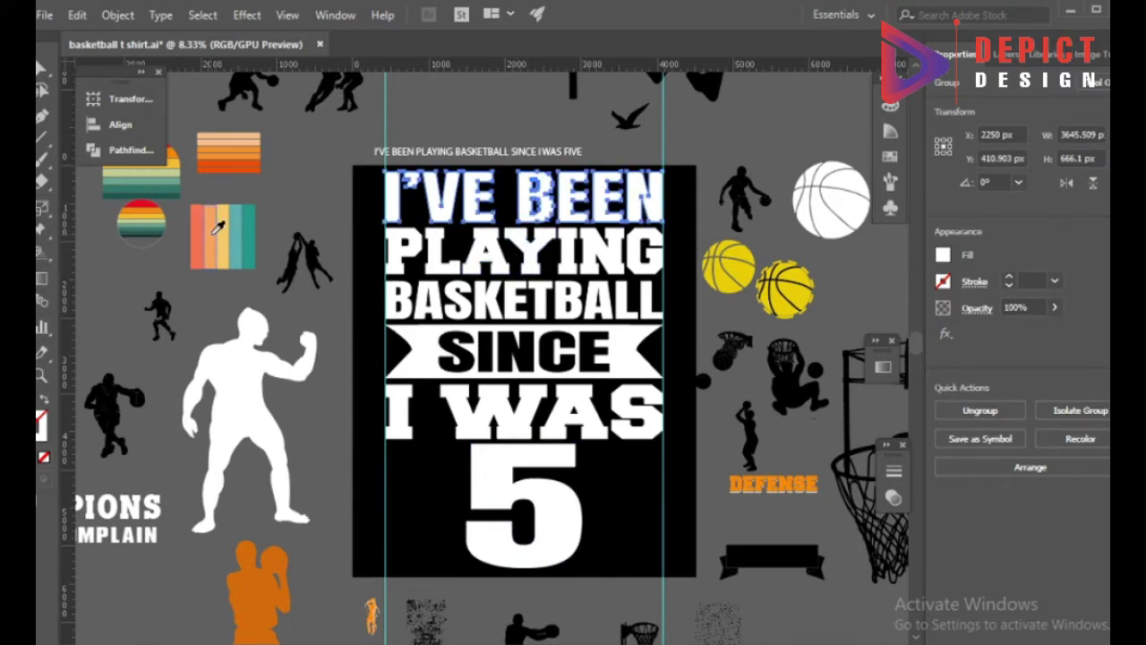
- Colour I'VE BEEN peach, PLAYING orange and BASKETBALL orange-red from the striped swatch
scroll(217, 229, up, 3)
scroll(216, 229, down, 1)
click(231, 289)
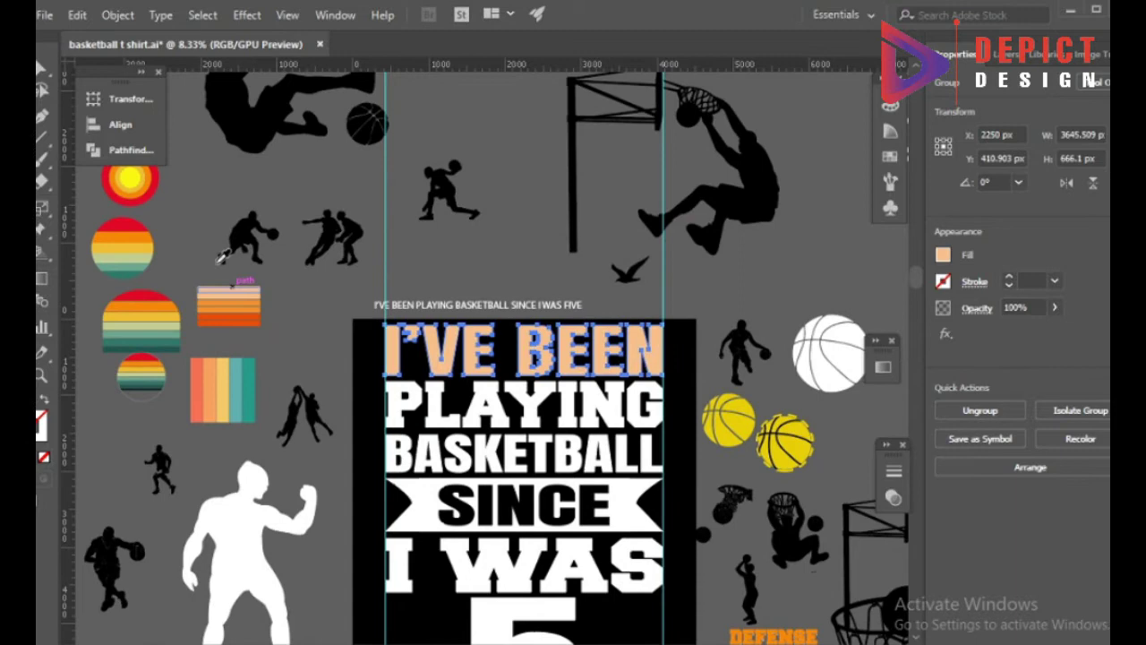
click(409, 416)
click(211, 299)
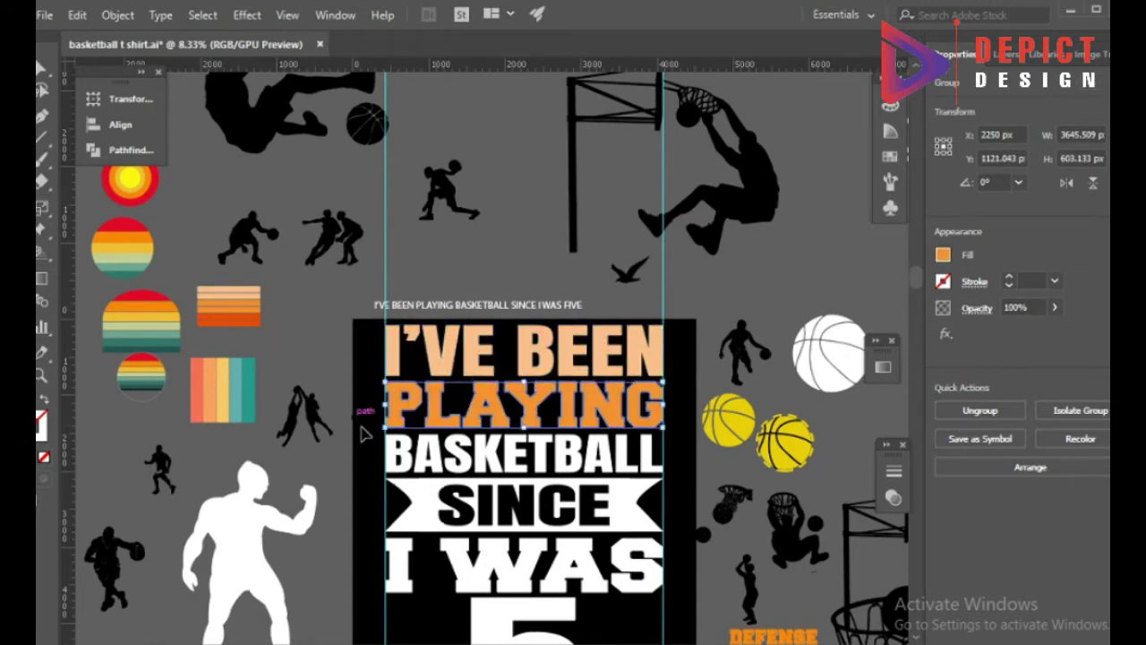
click(394, 452)
click(207, 311)
- Colour the SINCE banner shape peach and I WAS orange-red
click(396, 504)
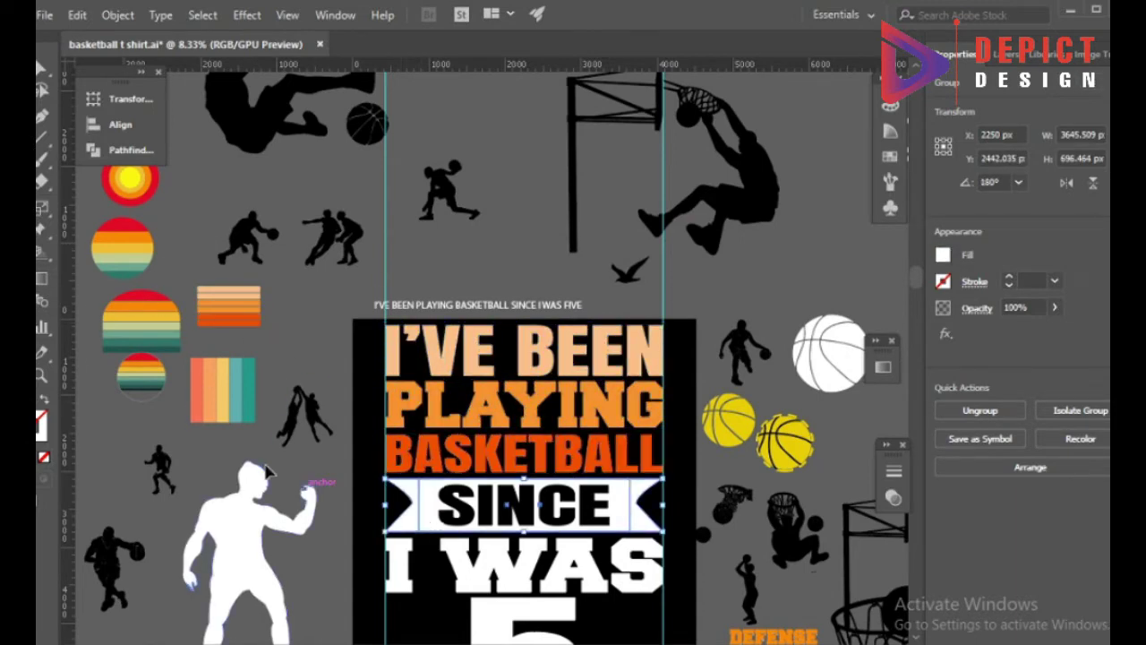
click(447, 517)
click(427, 528)
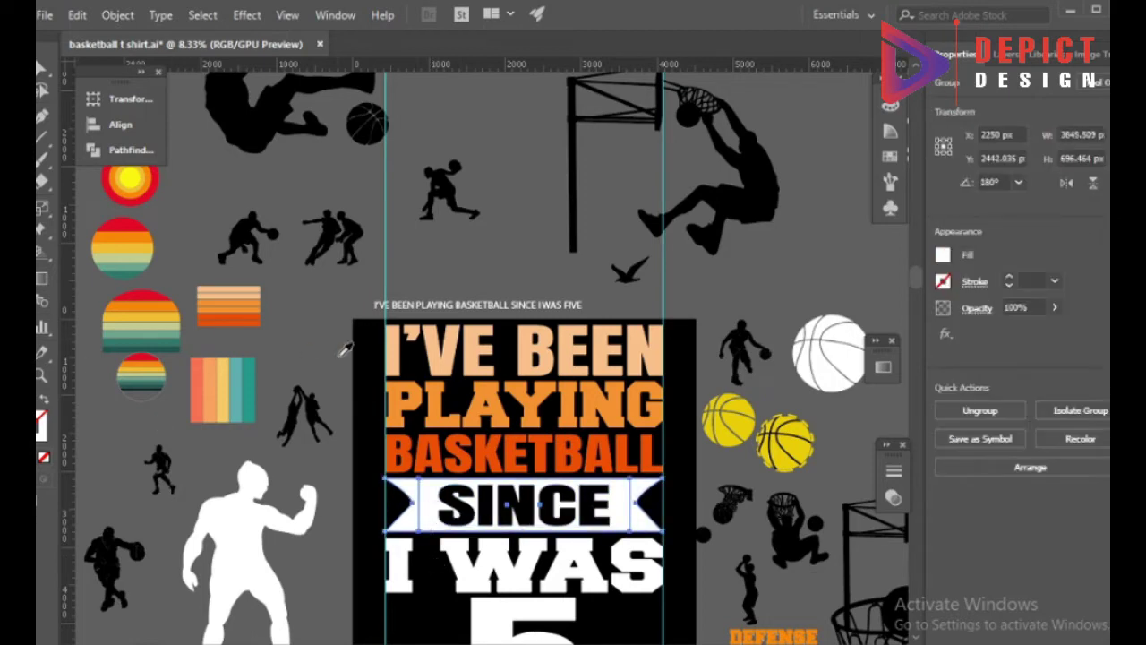
click(443, 358)
scroll(447, 358, down, 3)
click(416, 461)
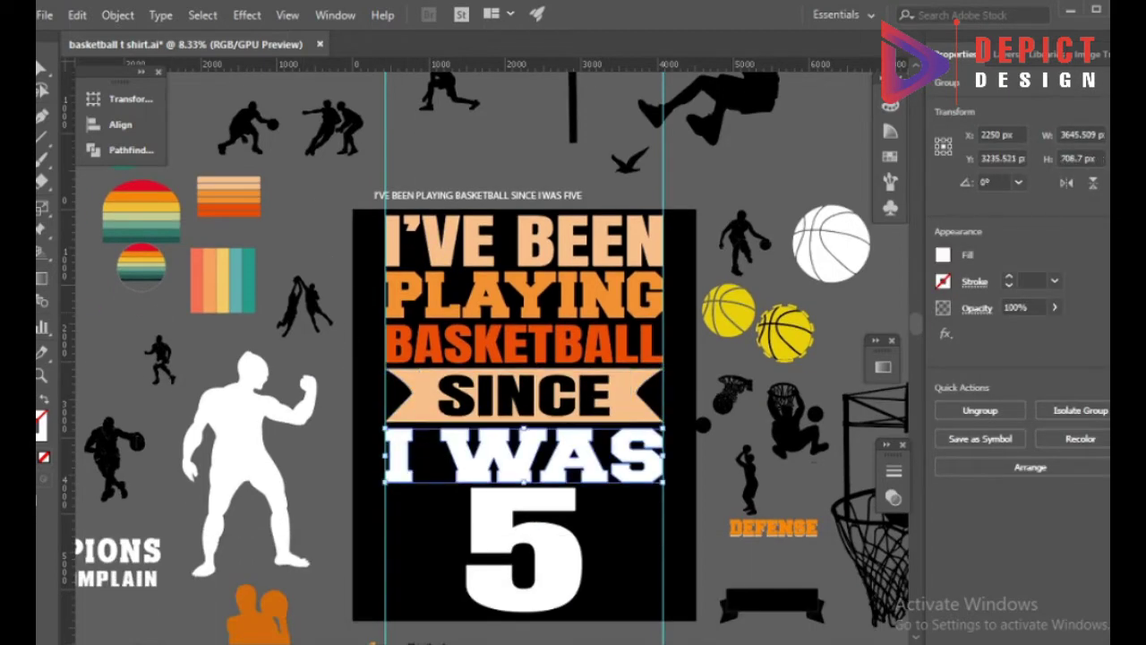
click(426, 353)
click(439, 561)
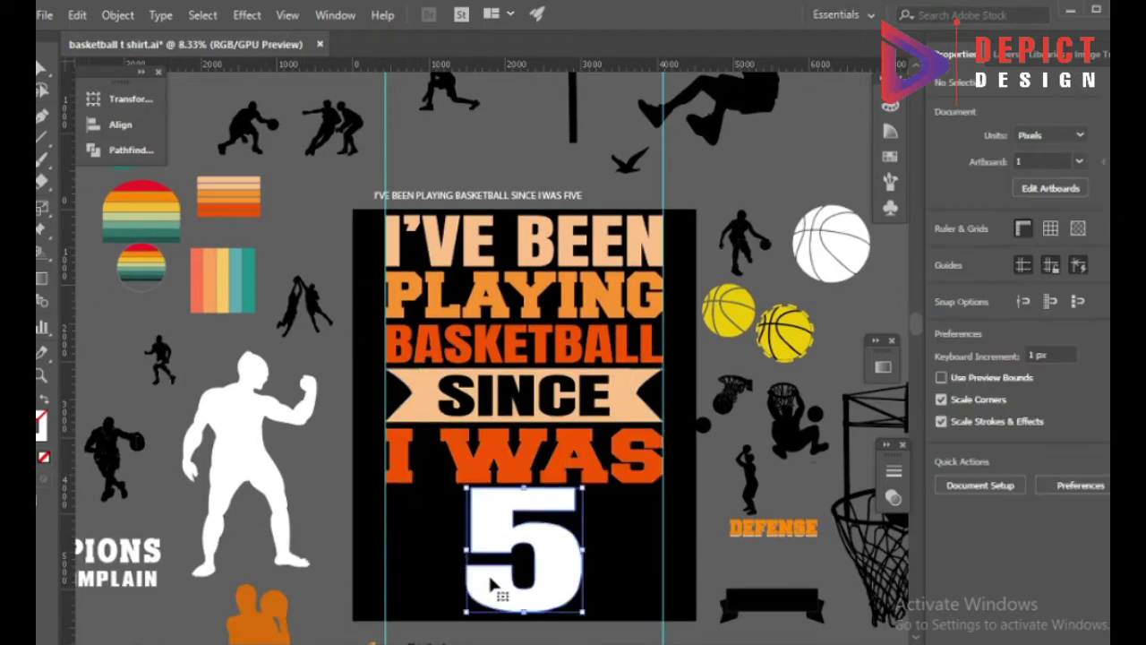
key(ctrl+equal)
key(ctrl+shift+a)
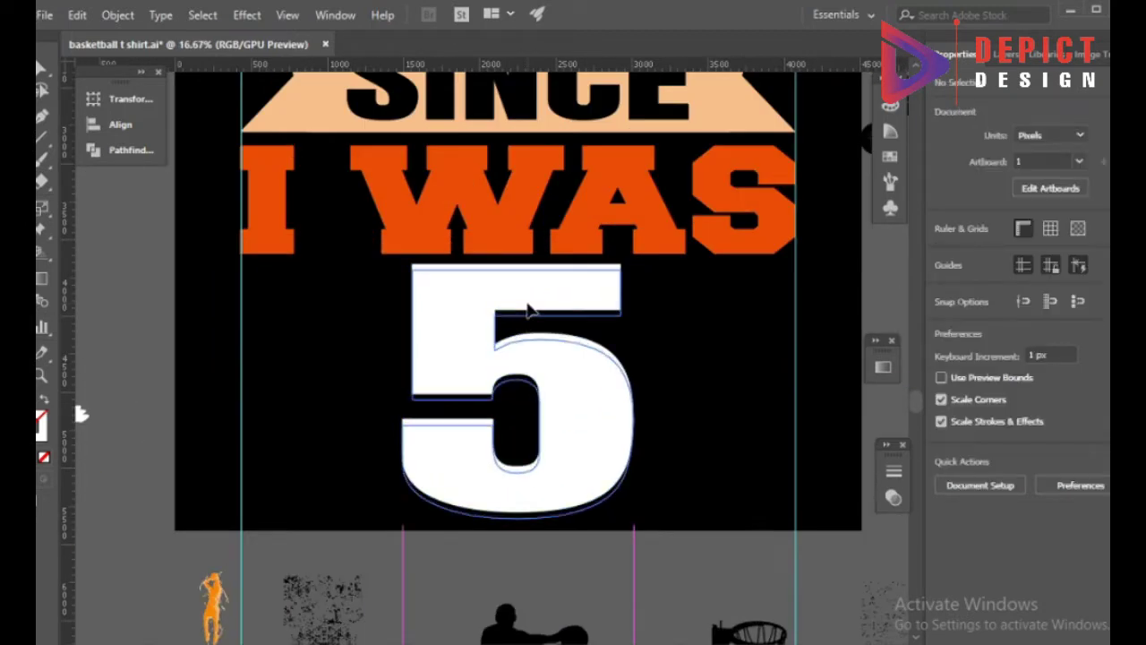
- Widen the 5, shift it slightly right and up, and bring it in front of I WAS
scroll(564, 555, up, 2)
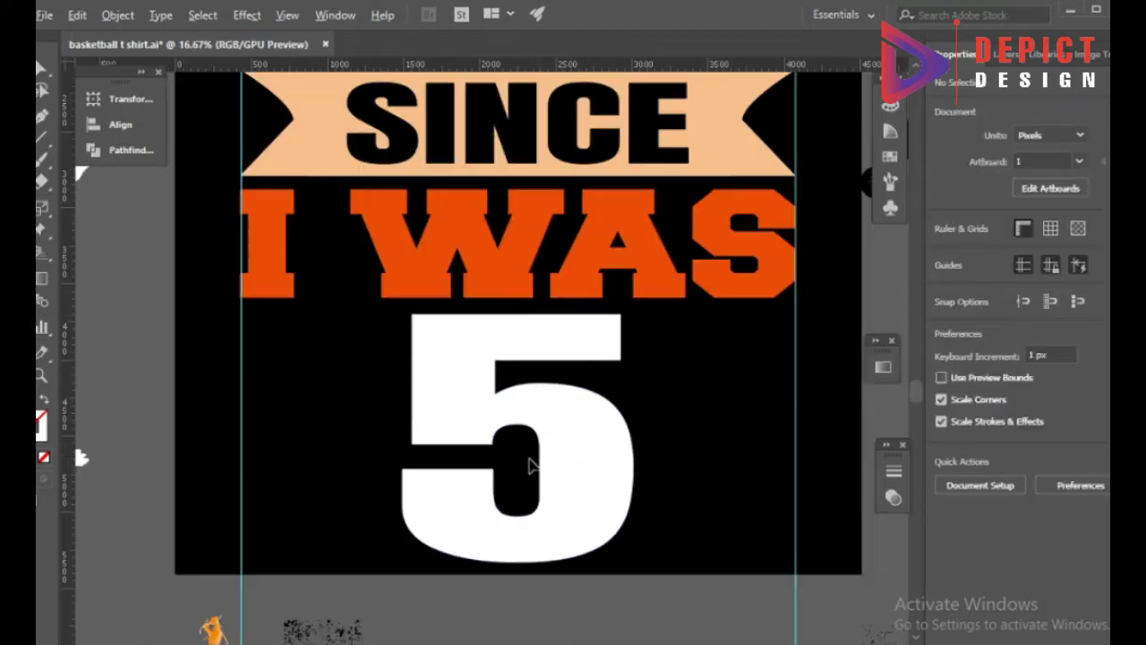
scroll(531, 465, down, 1)
click(578, 468)
drag(614, 426, 627, 437)
key(ctrl+shift+a)
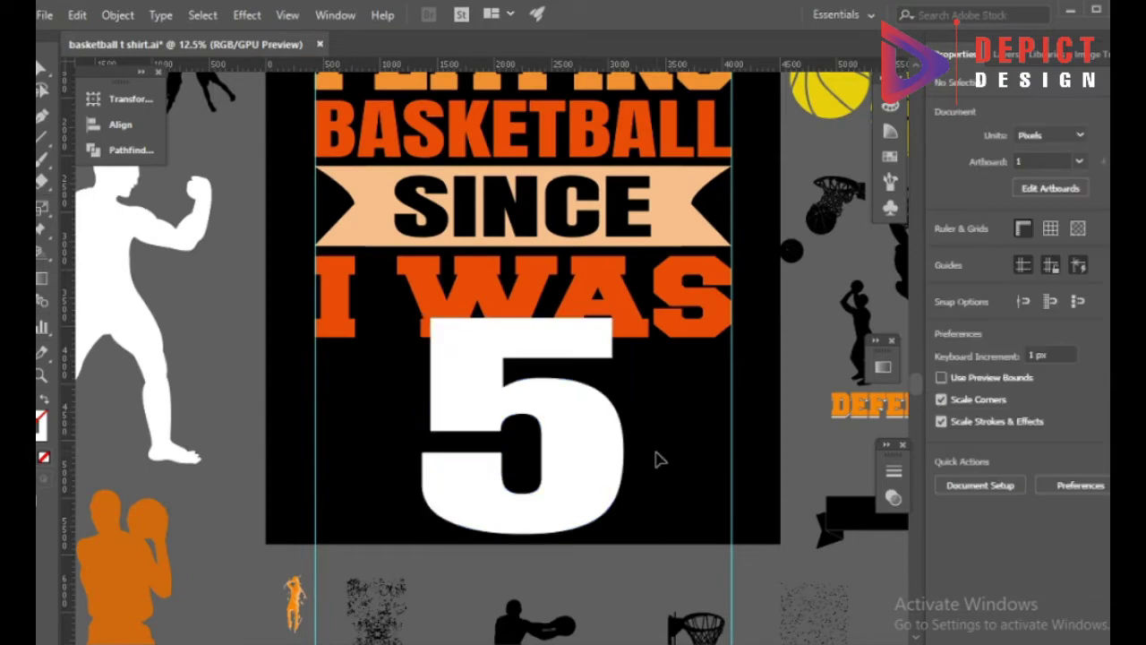
scroll(614, 474, down, 1)
scroll(622, 474, up, 1)
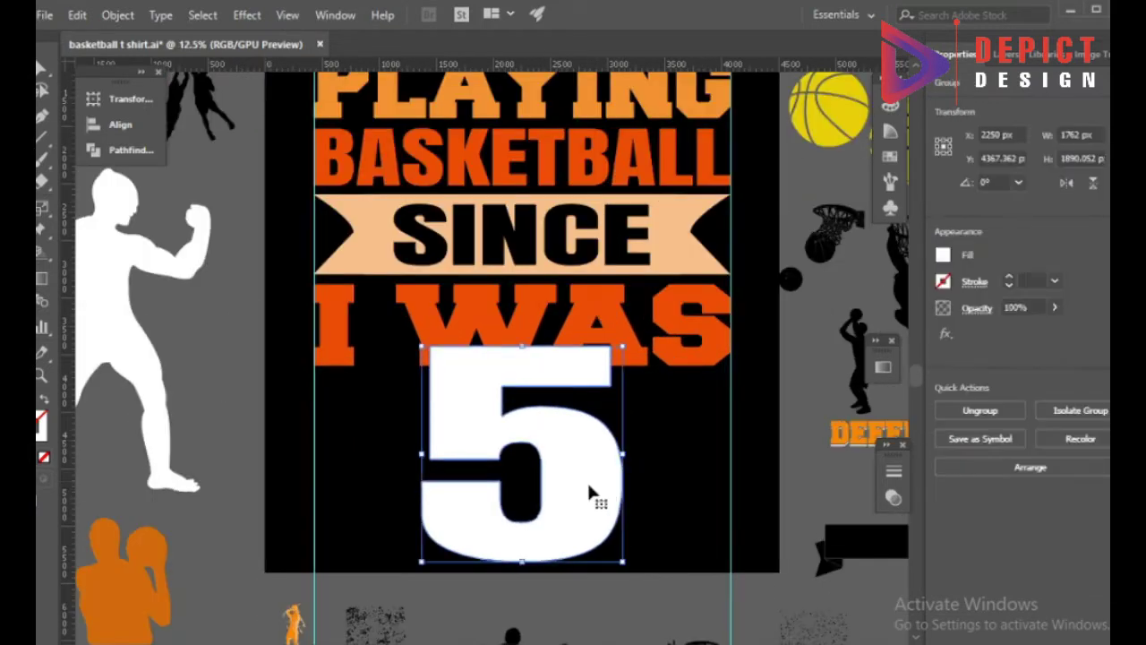
drag(588, 492, 601, 502)
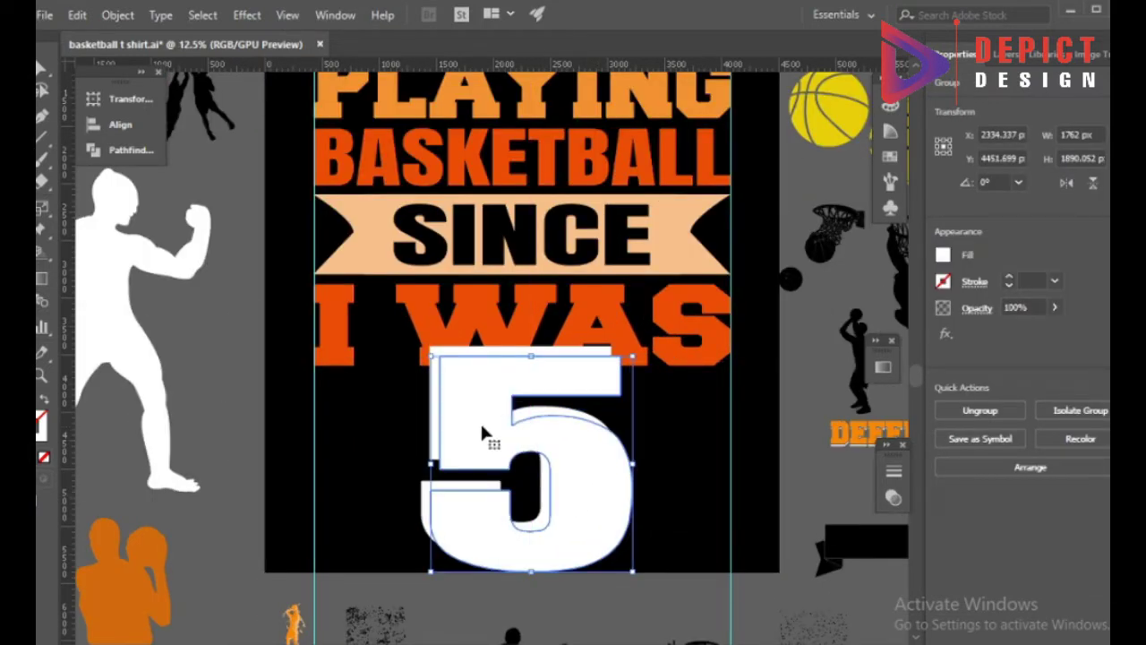
right_click(439, 417)
click(689, 317)
- Add a 27 px Offset Path with Round joins around the 5
click(117, 15)
mouse_move(185, 406)
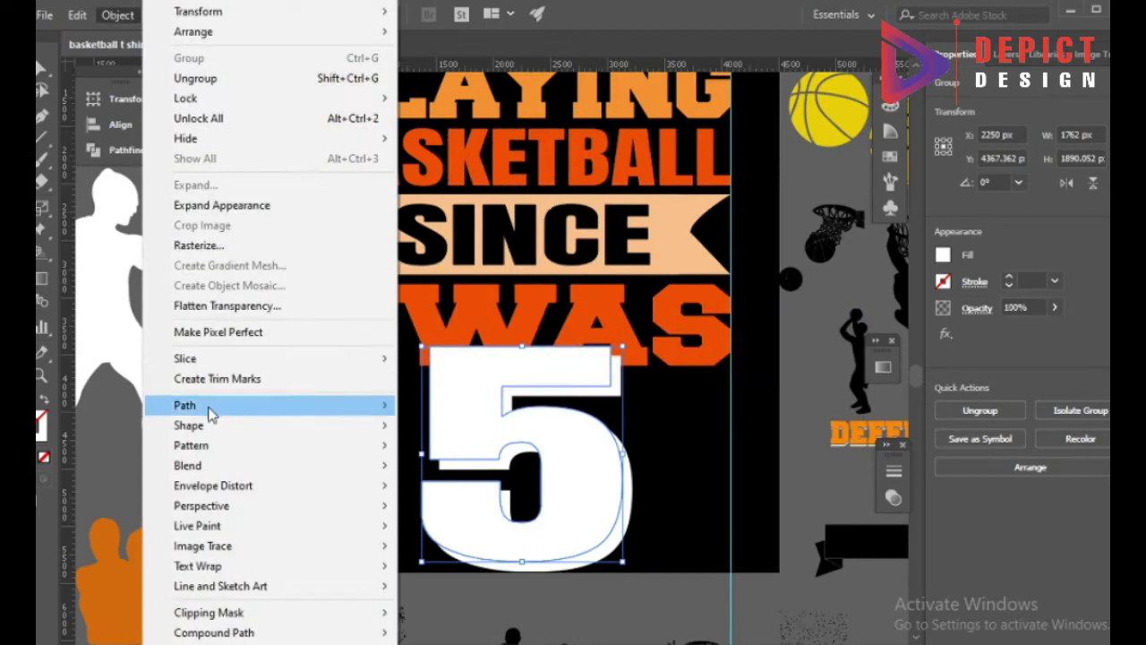
click(456, 471)
click(679, 444)
click(777, 376)
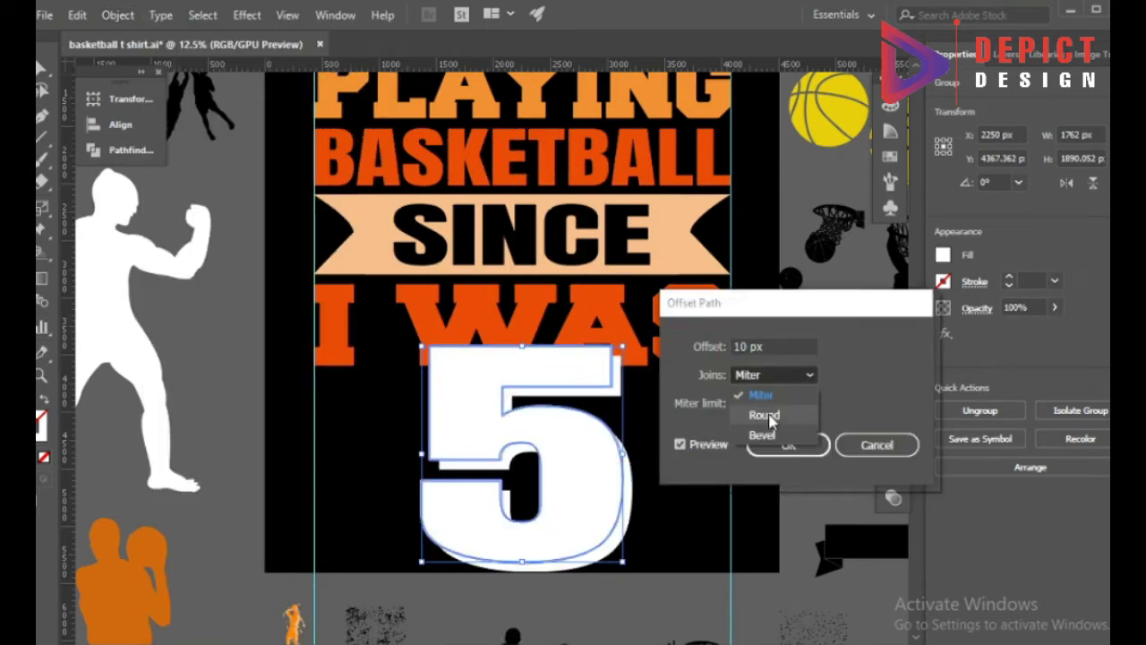
click(761, 417)
click(752, 347)
scroll(748, 350, up, 9)
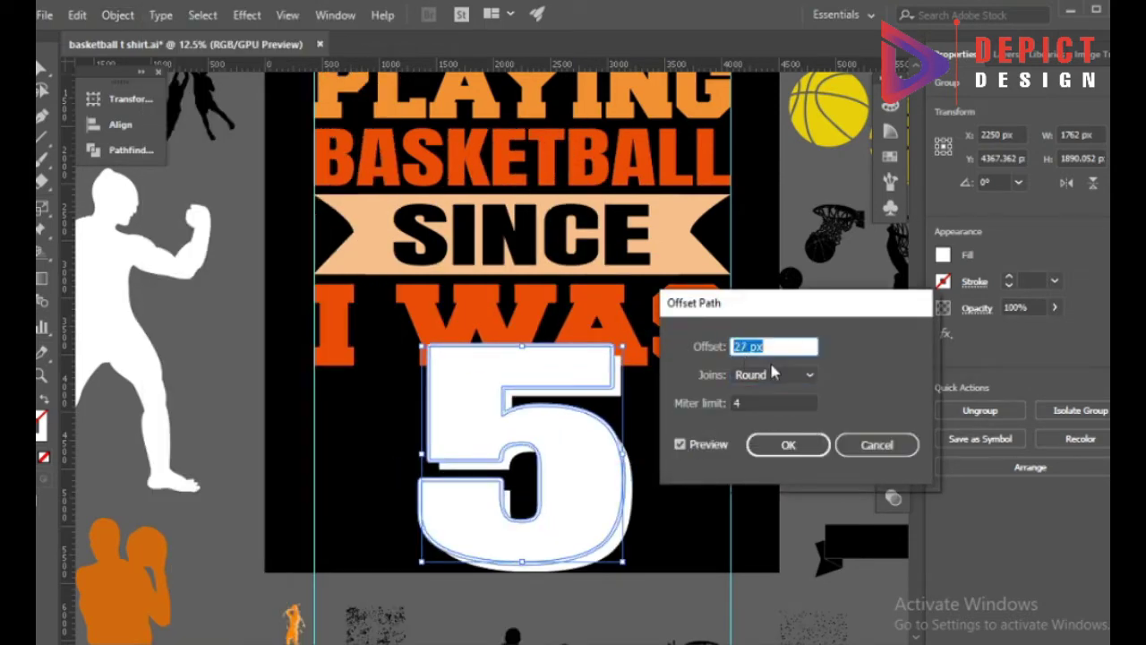
click(756, 452)
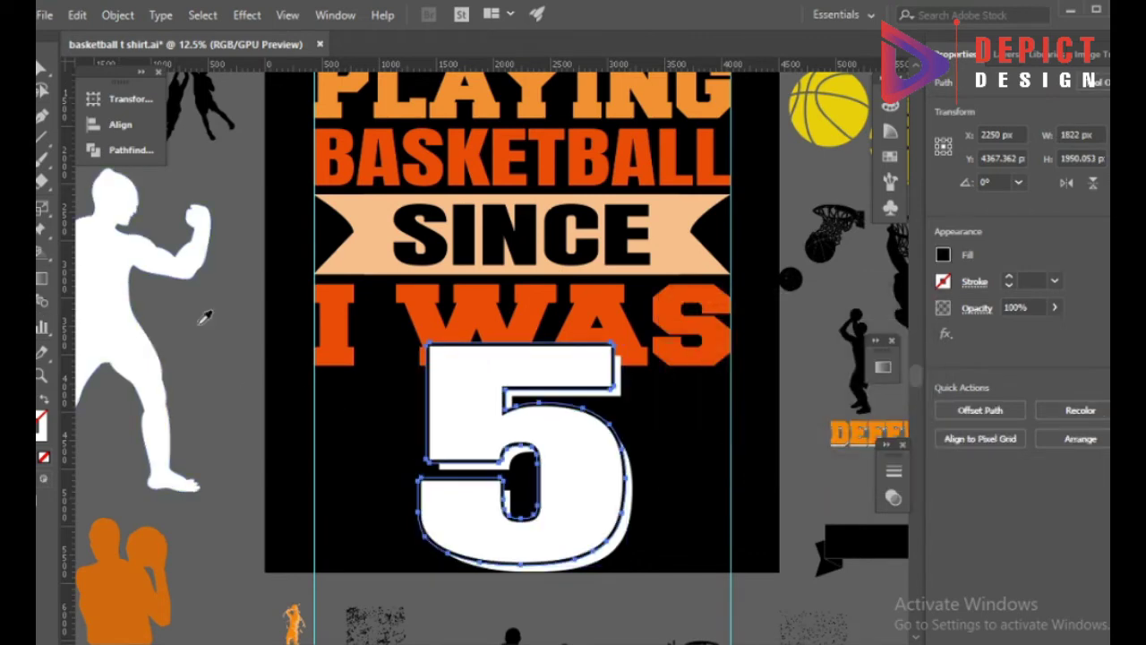
- Group the 5 with its offset outline and create an opacity mask on it
key(ctrl+g)
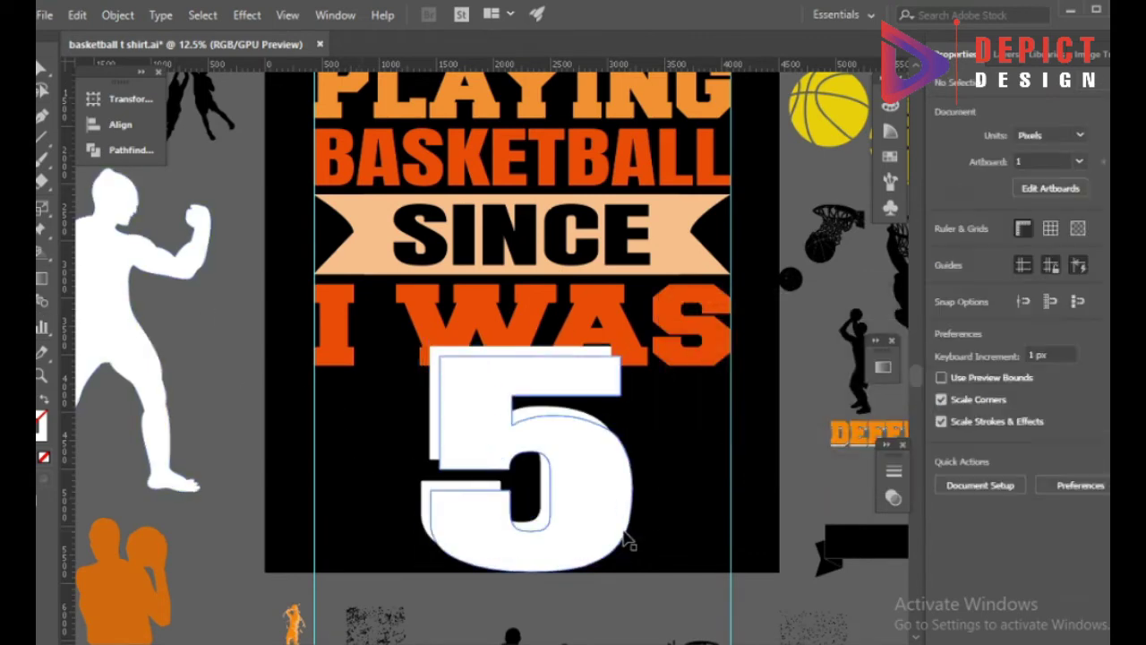
click(894, 497)
click(831, 521)
click(778, 548)
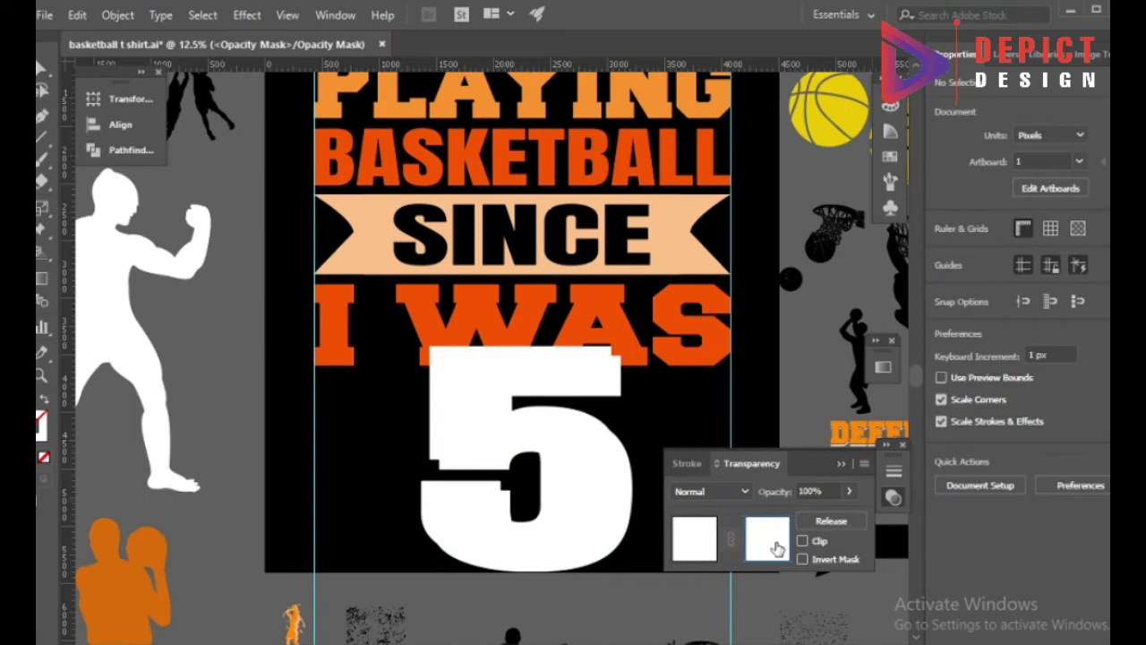
- Fill the 5 with the peach banner colour
key(ctrl+f)
click(695, 539)
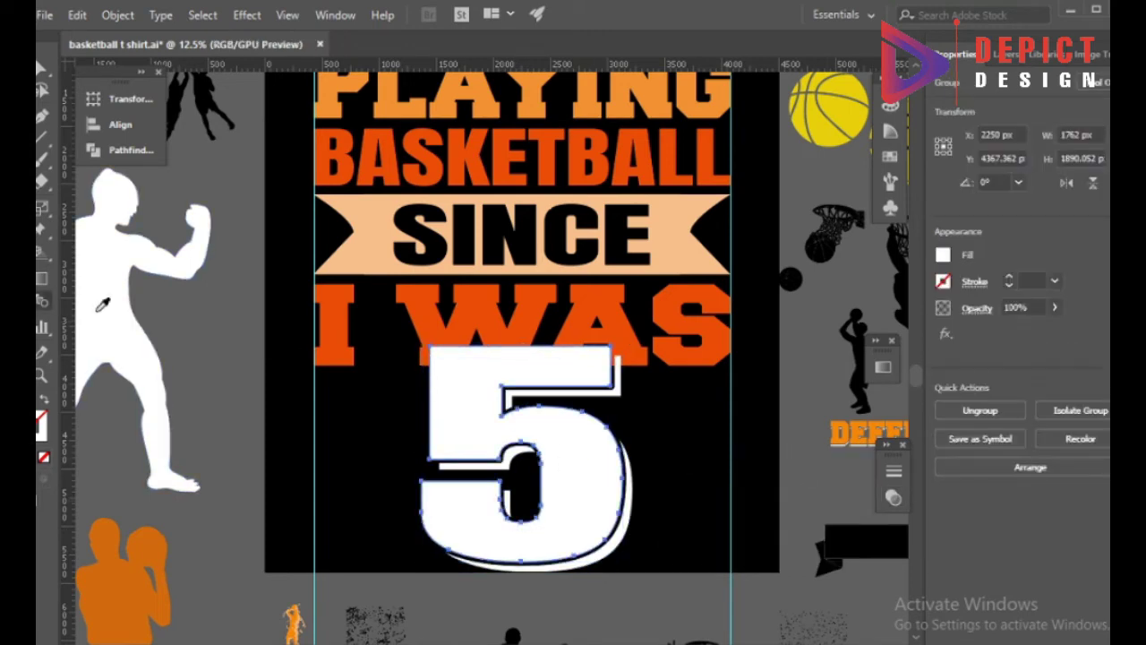
click(374, 256)
key(ctrl+z)
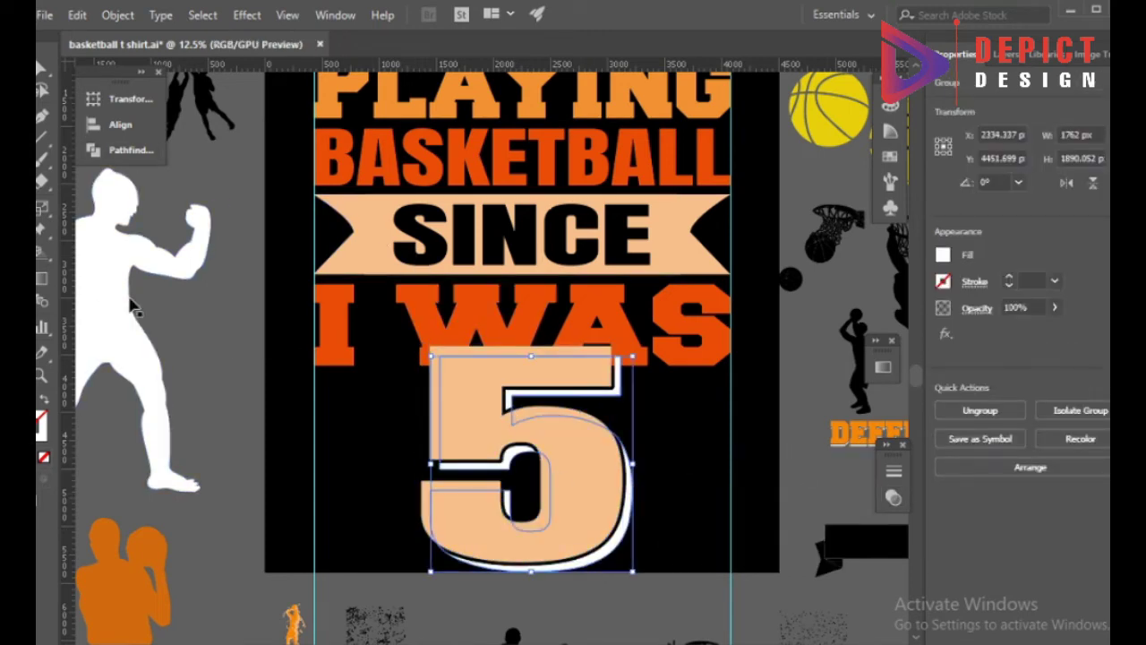
click(591, 564)
- Select the 5's offset shape inside the group to make its orange shadow
scroll(591, 564, down, 1)
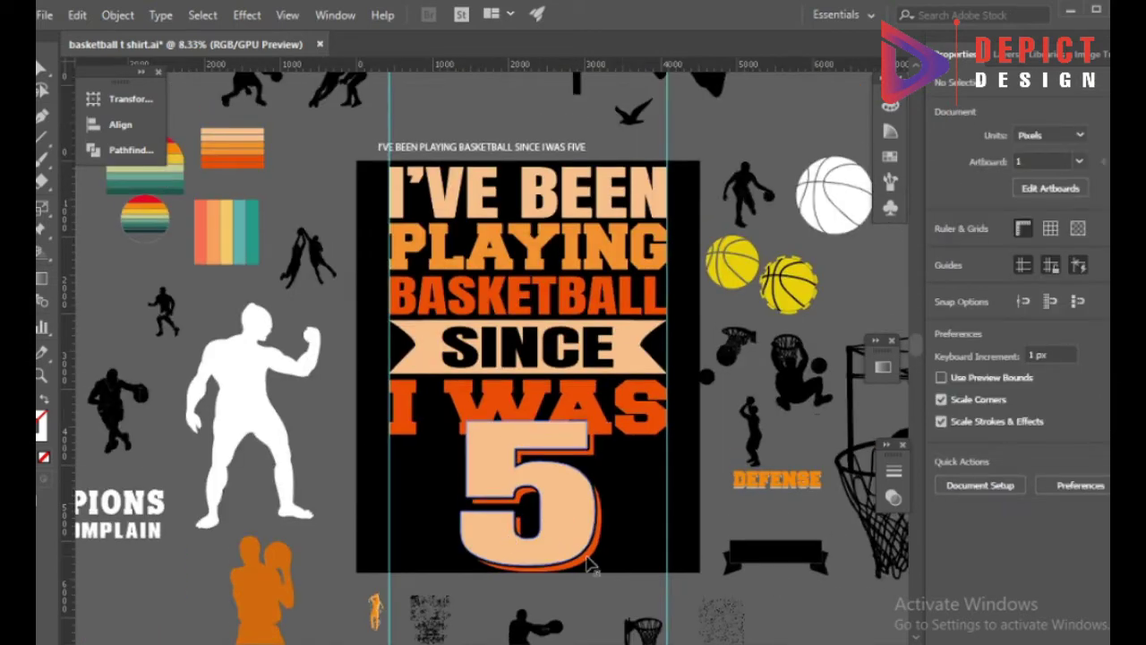
scroll(562, 486, up, 1)
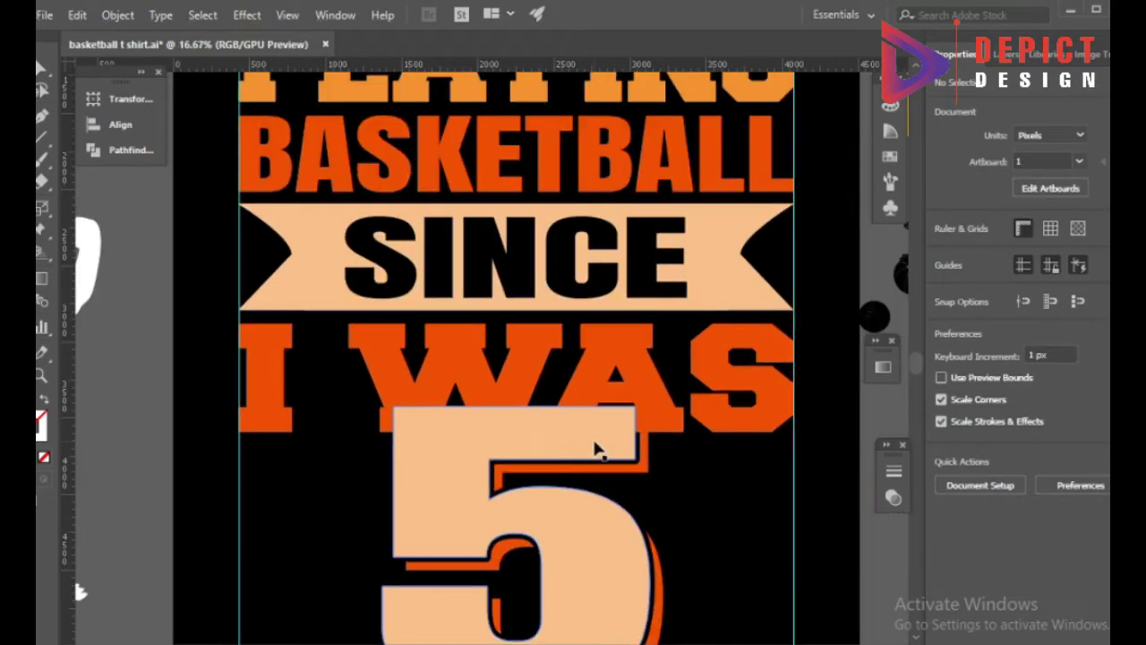
scroll(627, 502, down, 1)
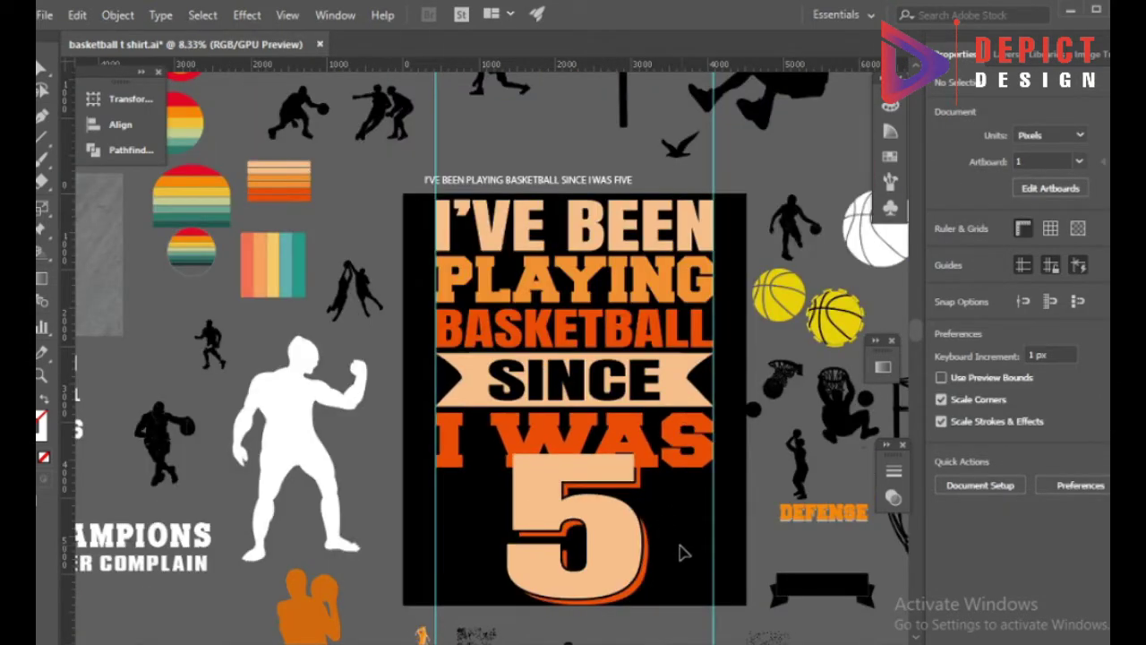
click(535, 488)
click(650, 581)
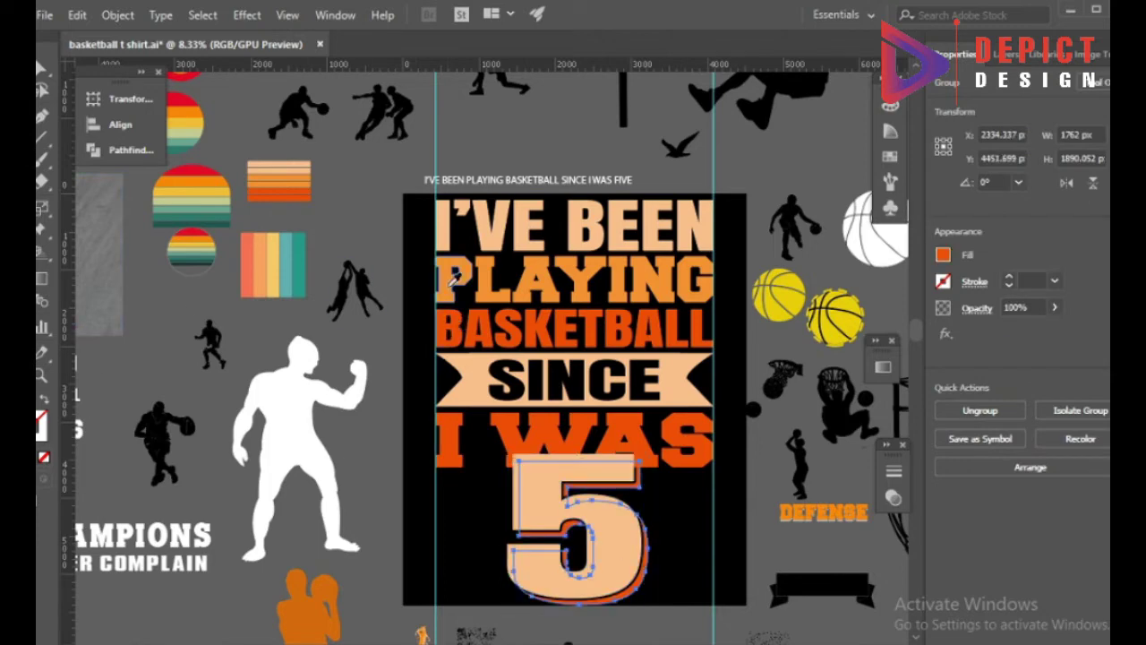
click(520, 528)
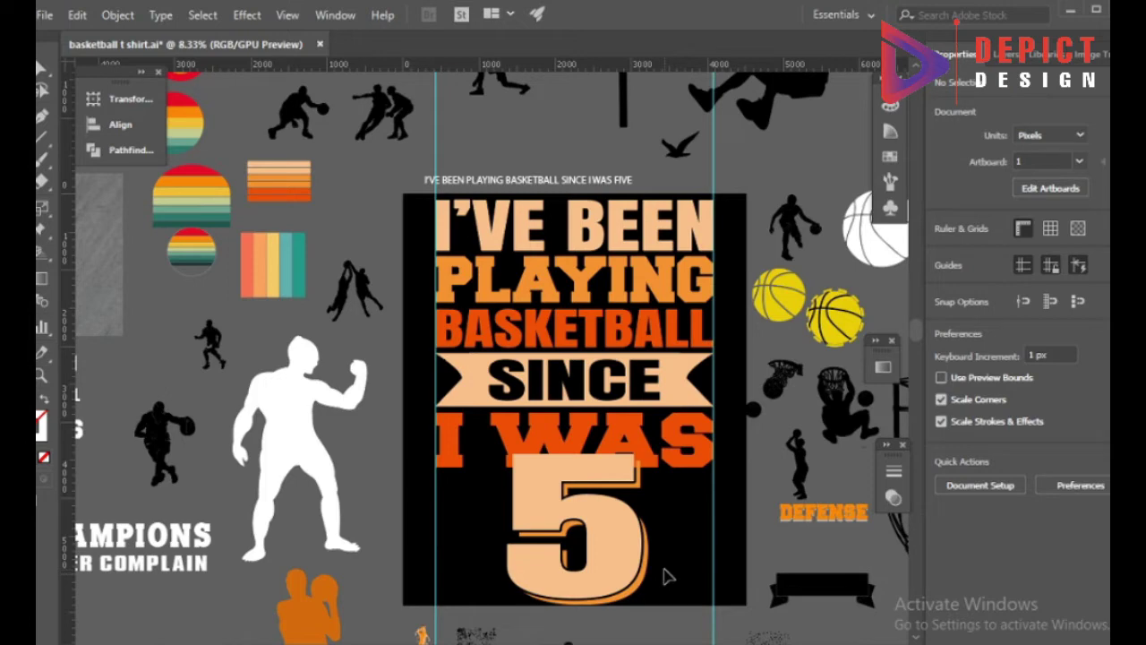
- Scale the 5 group so it fits under I WAS
scroll(664, 573, up, 1)
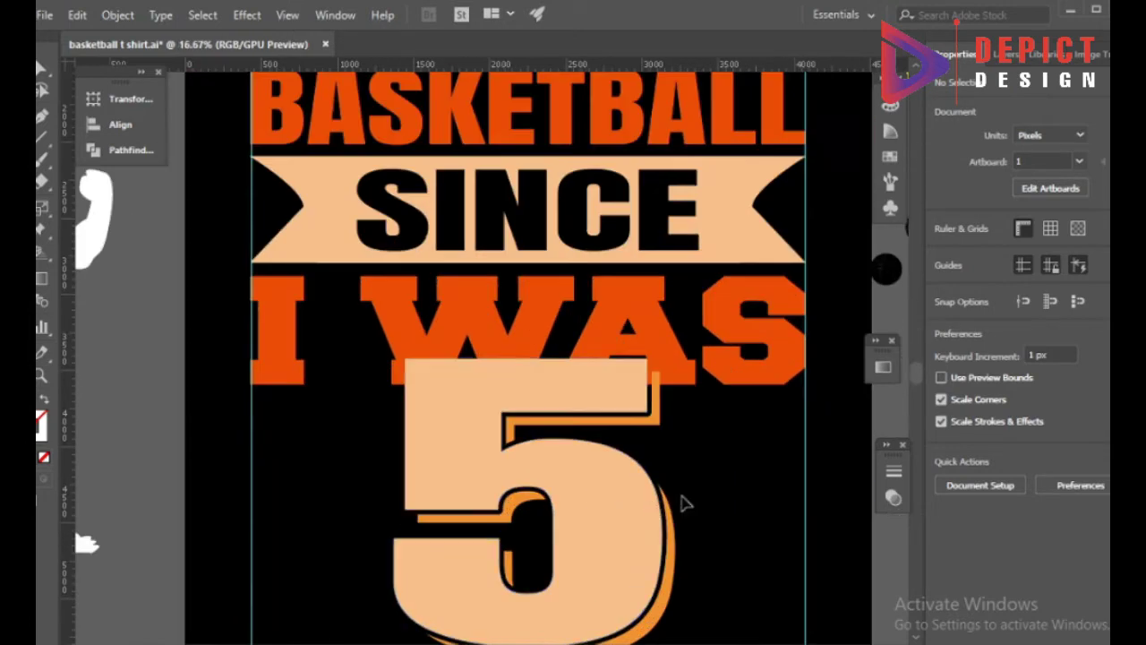
click(671, 504)
drag(663, 511, 730, 518)
scroll(670, 512, down, 1)
scroll(716, 529, up, 1)
scroll(686, 504, down, 1)
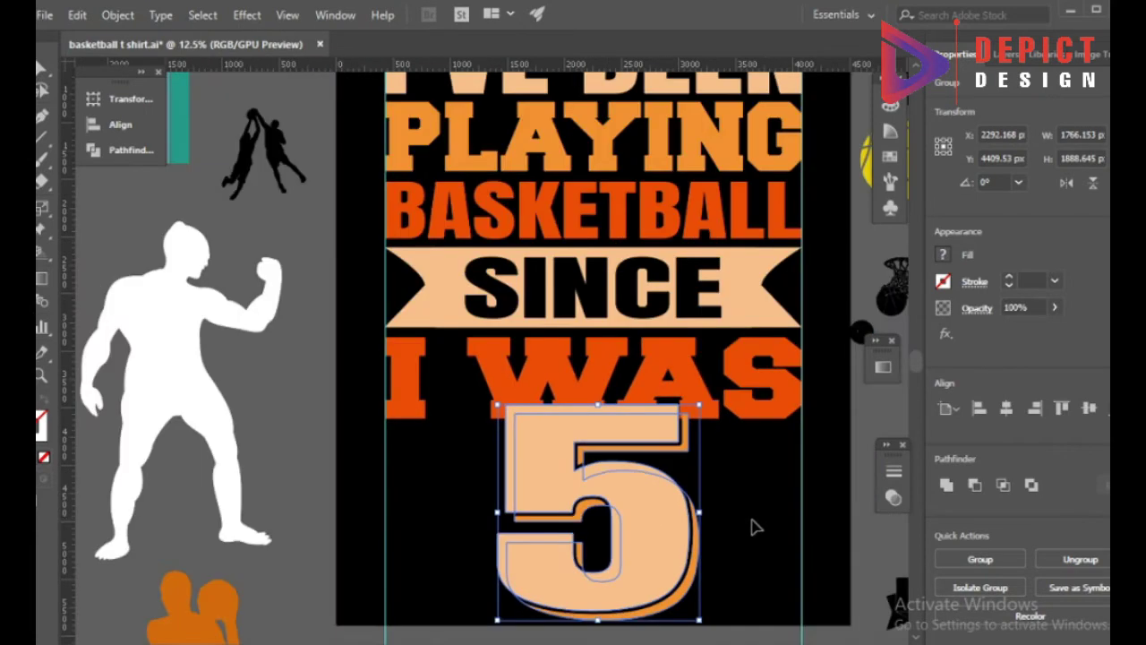
- Add a 30 px Round-join offset path around the 5
right_click(752, 528)
click(724, 499)
scroll(703, 546, down, 1)
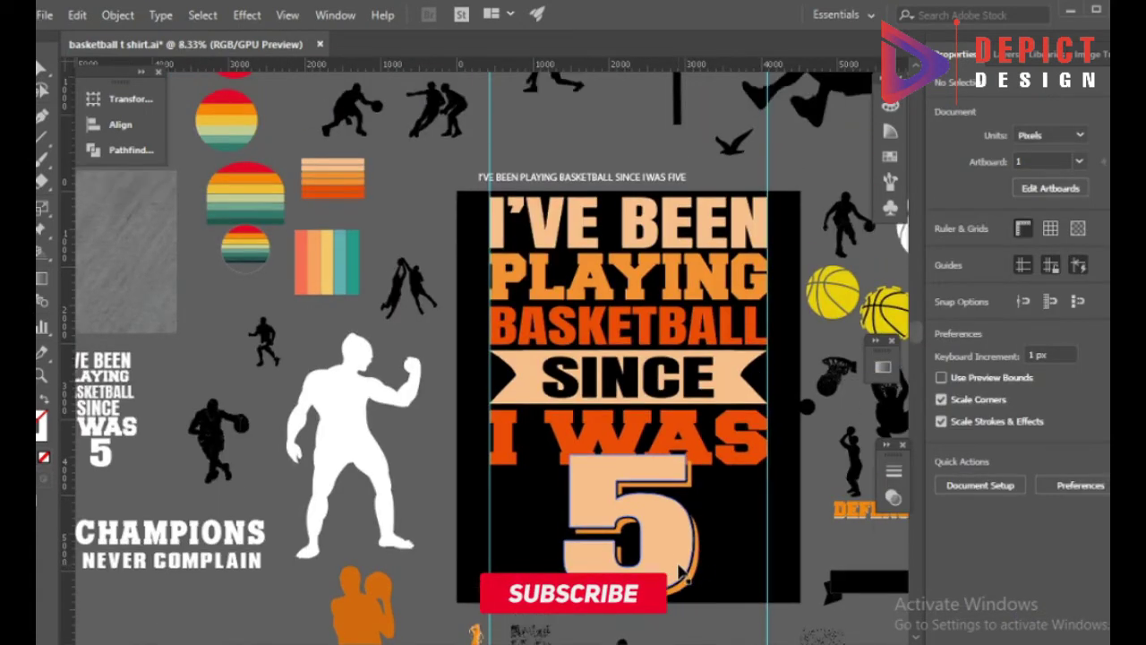
click(680, 571)
click(117, 14)
click(421, 473)
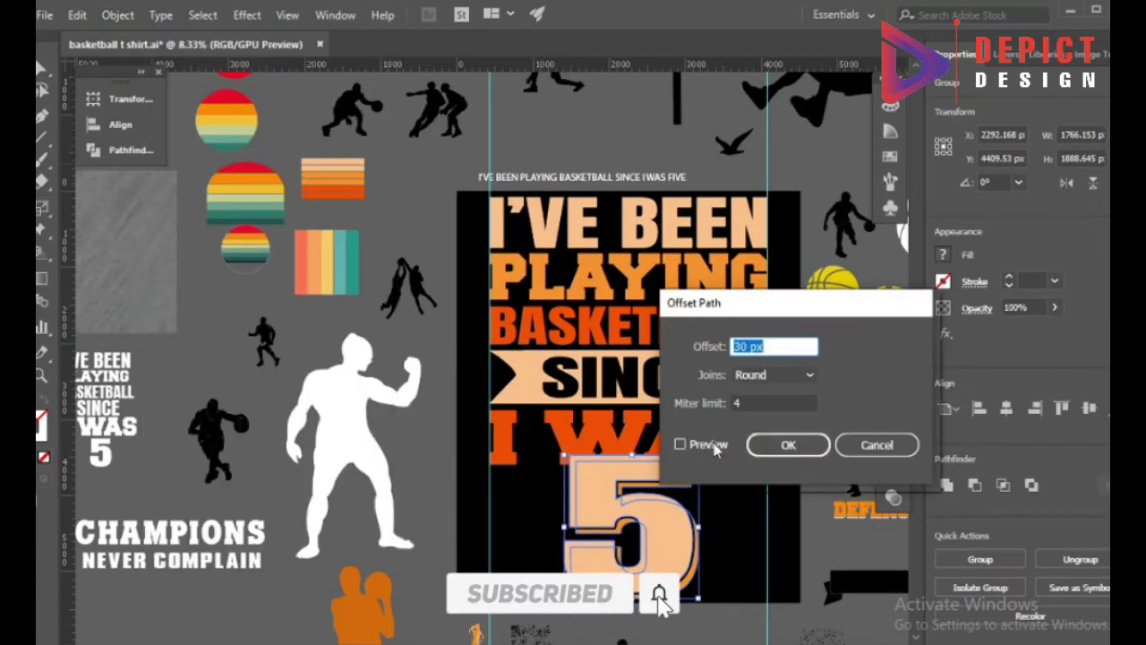
click(786, 442)
- Fill the new offset outline around the 5 with black
scroll(716, 474, up, 4)
scroll(703, 442, down, 1)
scroll(681, 446, down, 1)
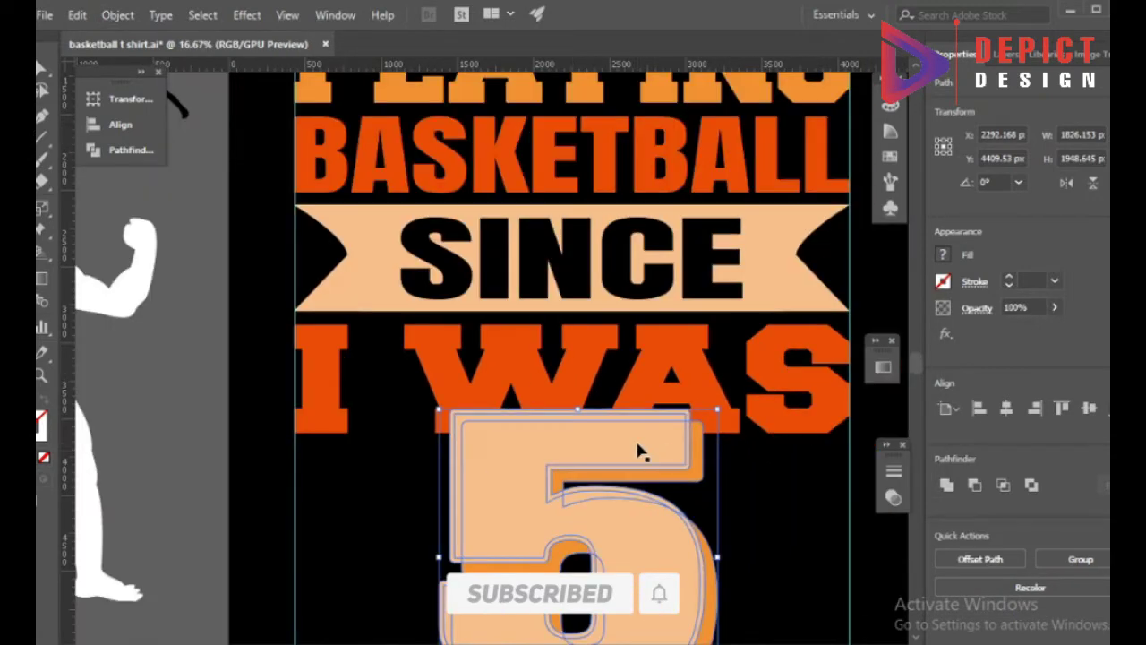
click(337, 480)
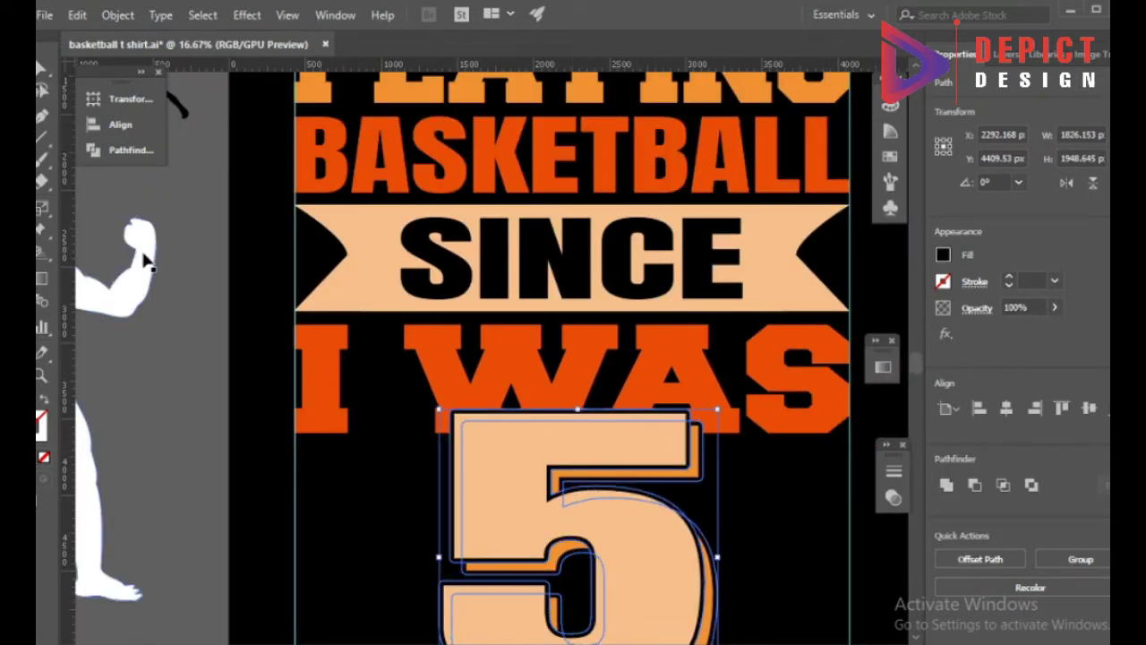
scroll(156, 296, down, 2)
scroll(156, 296, up, 1)
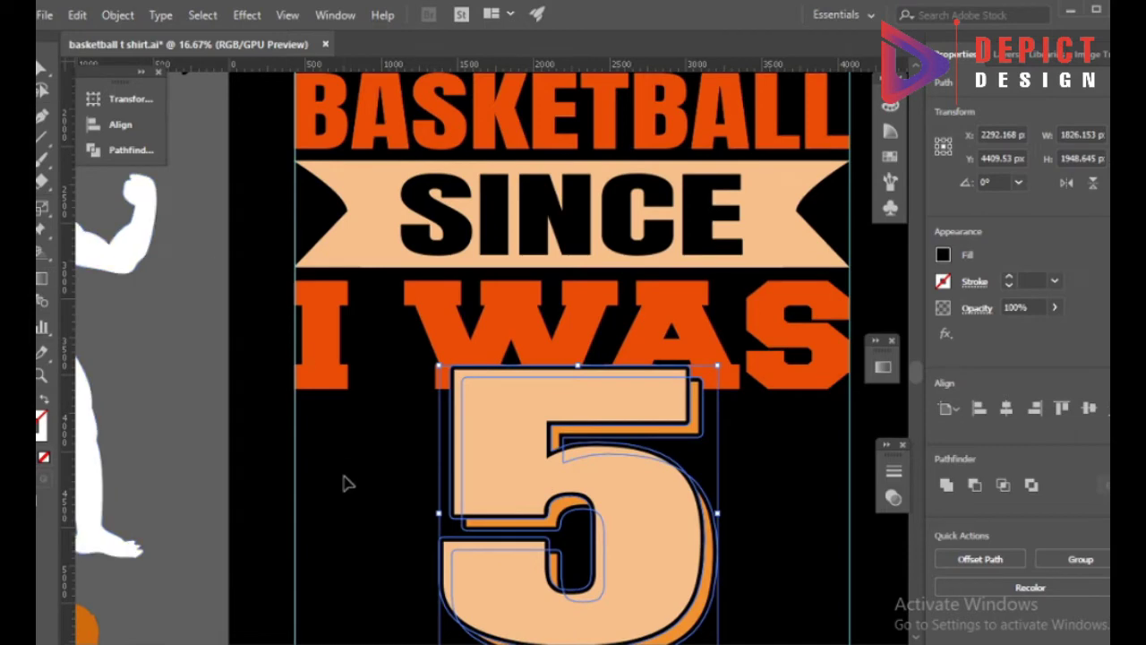
- Give I WAS an opacity mask containing a pasted copy of the 5
click(331, 340)
click(894, 498)
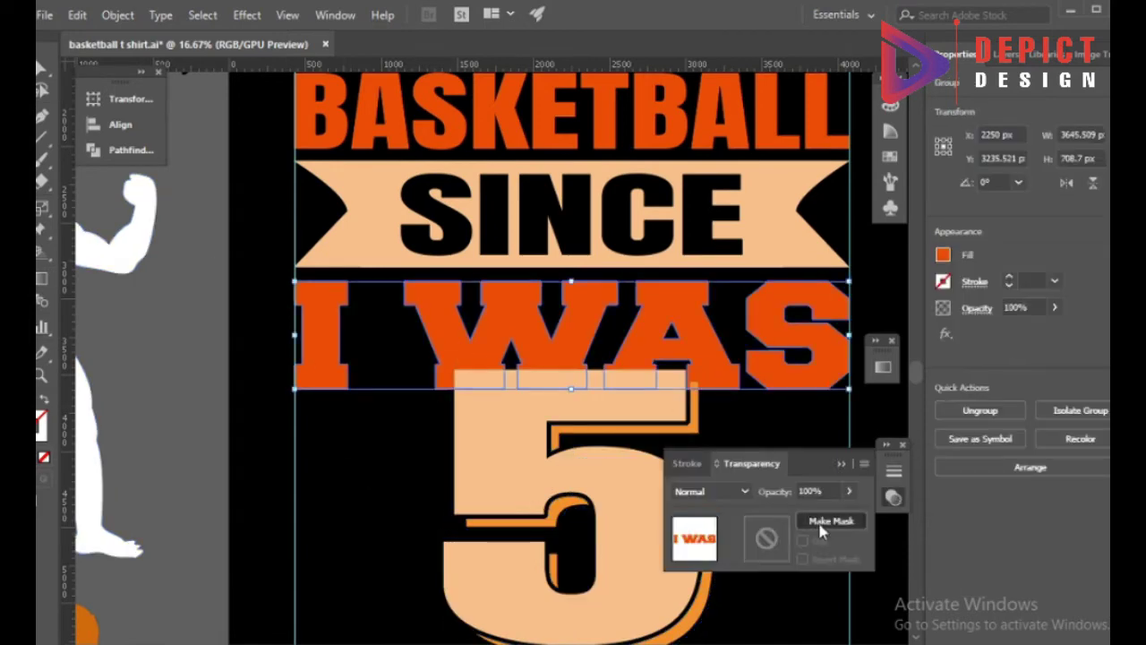
click(822, 522)
key(ctrl+f)
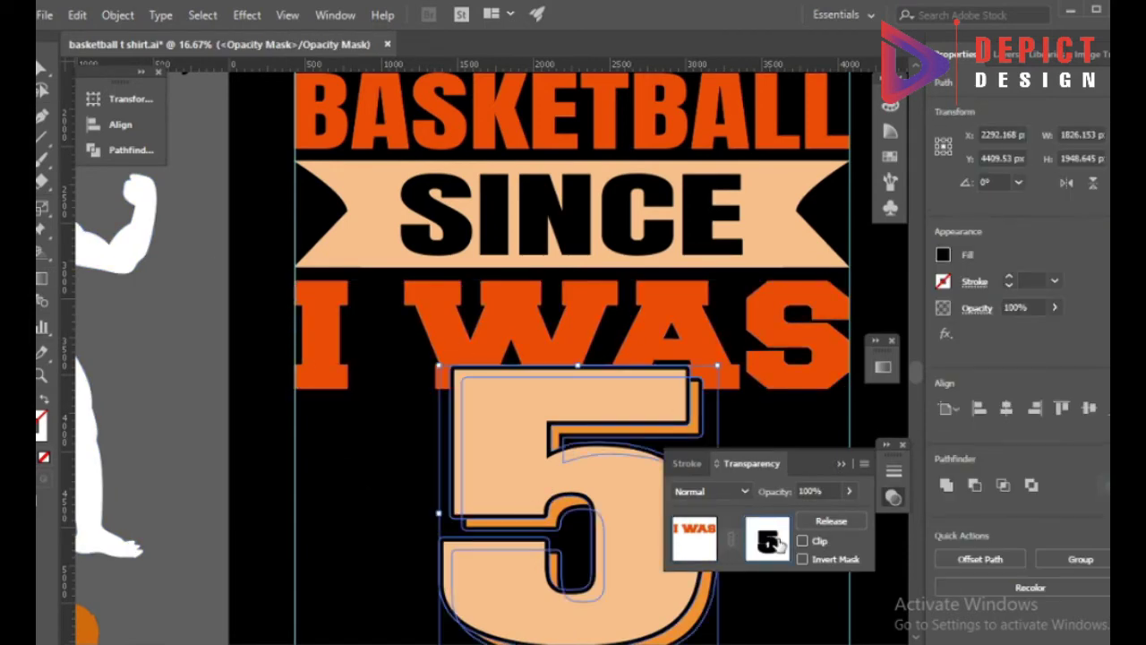
click(694, 538)
click(893, 497)
scroll(602, 409, down, 1)
scroll(511, 436, down, 1)
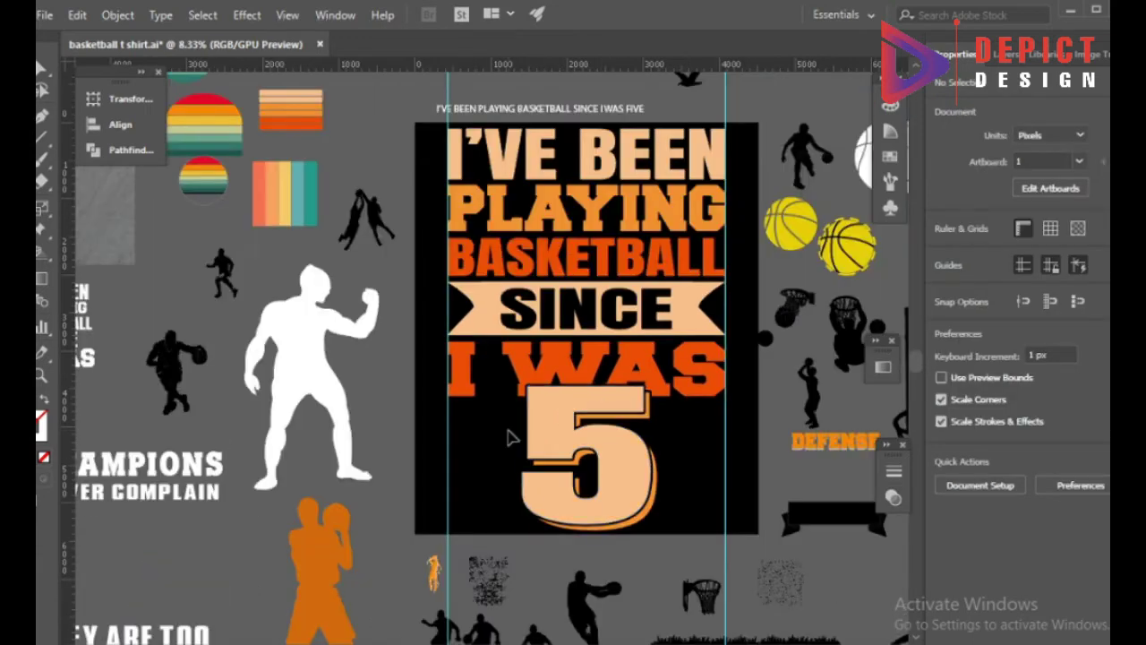
scroll(508, 437, up, 1)
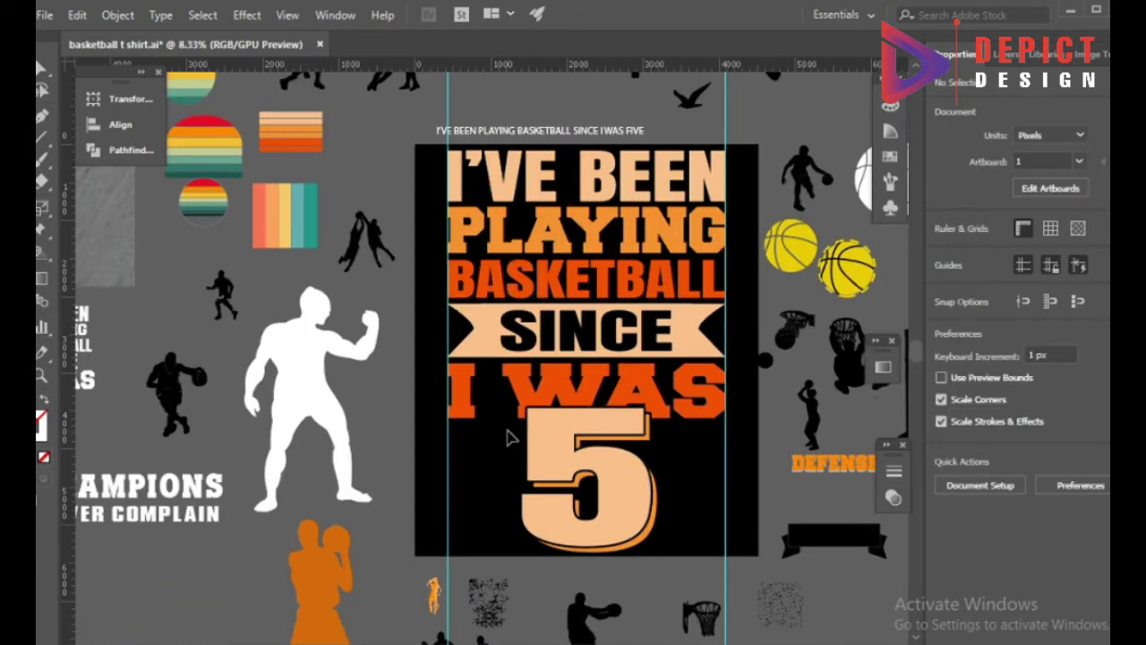
- Horizontally centre the 5 under I WAS with Align
click(550, 481)
scroll(550, 481, up, 2)
click(120, 125)
click(215, 136)
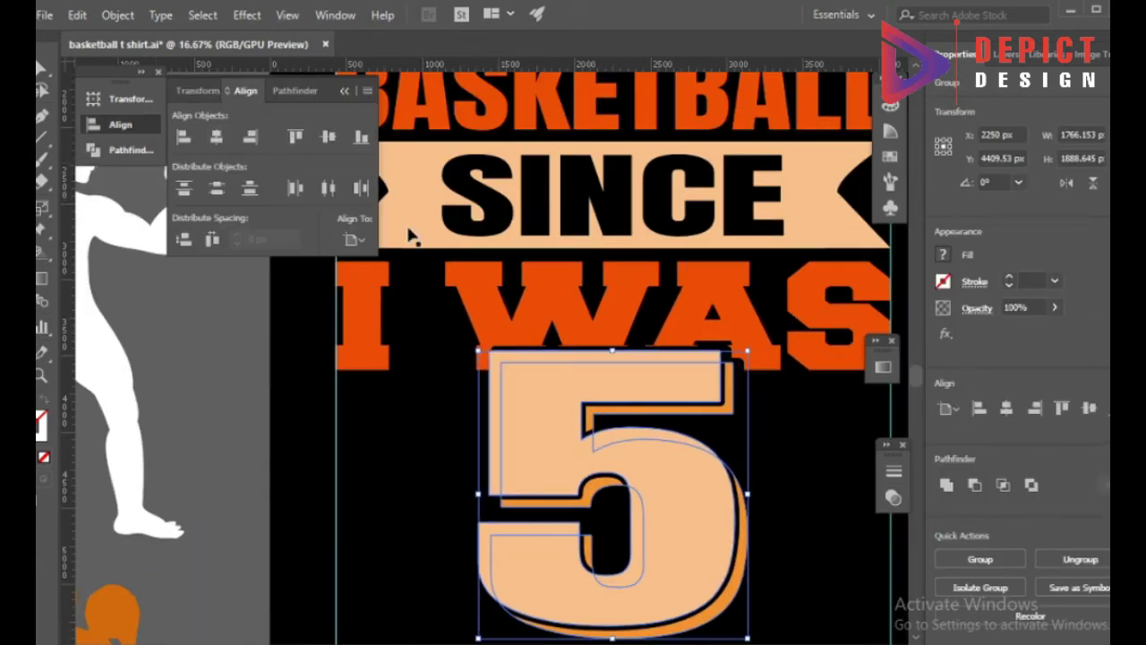
scroll(445, 418, down, 1)
shift+click(445, 418)
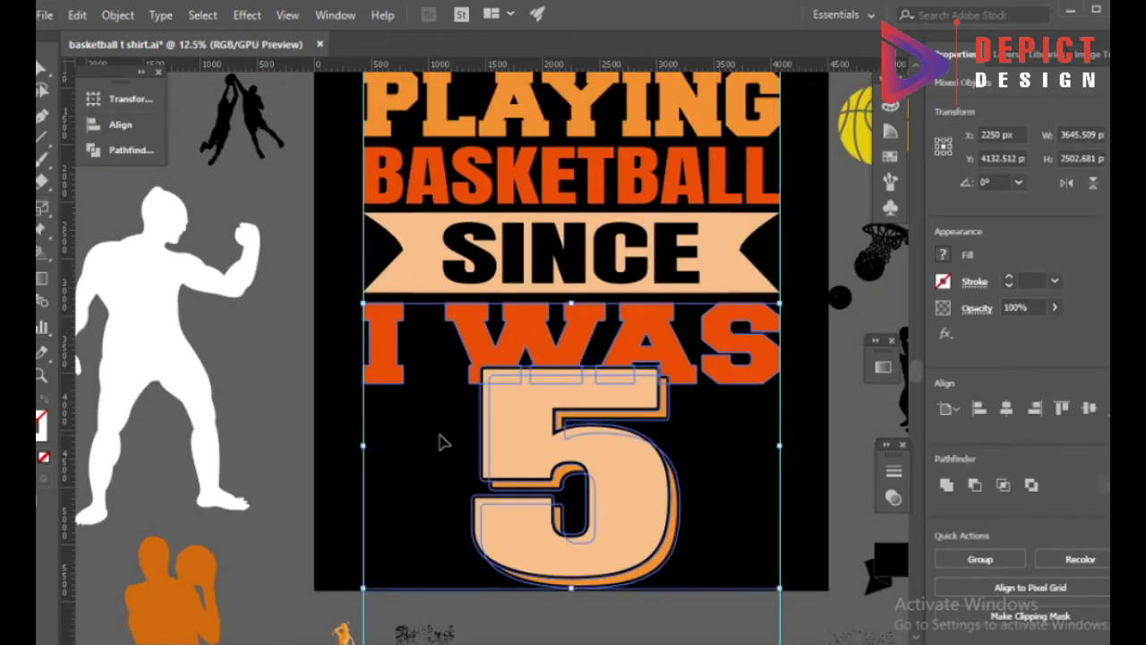
key(ctrl+z)
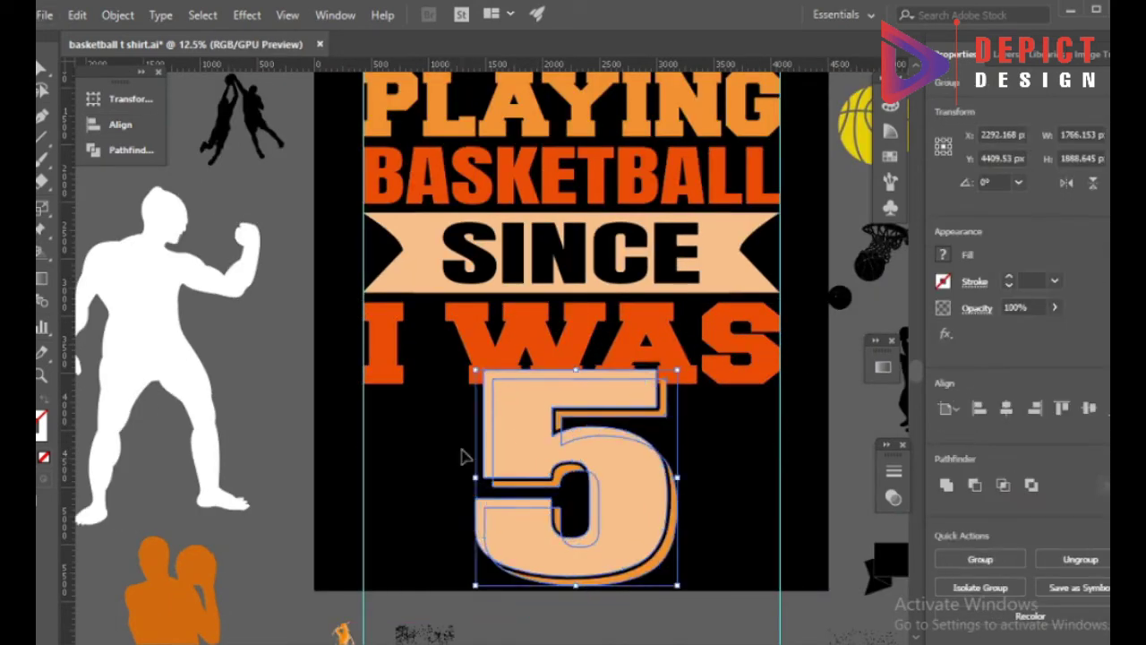
shift+click(445, 405)
click(120, 125)
click(216, 136)
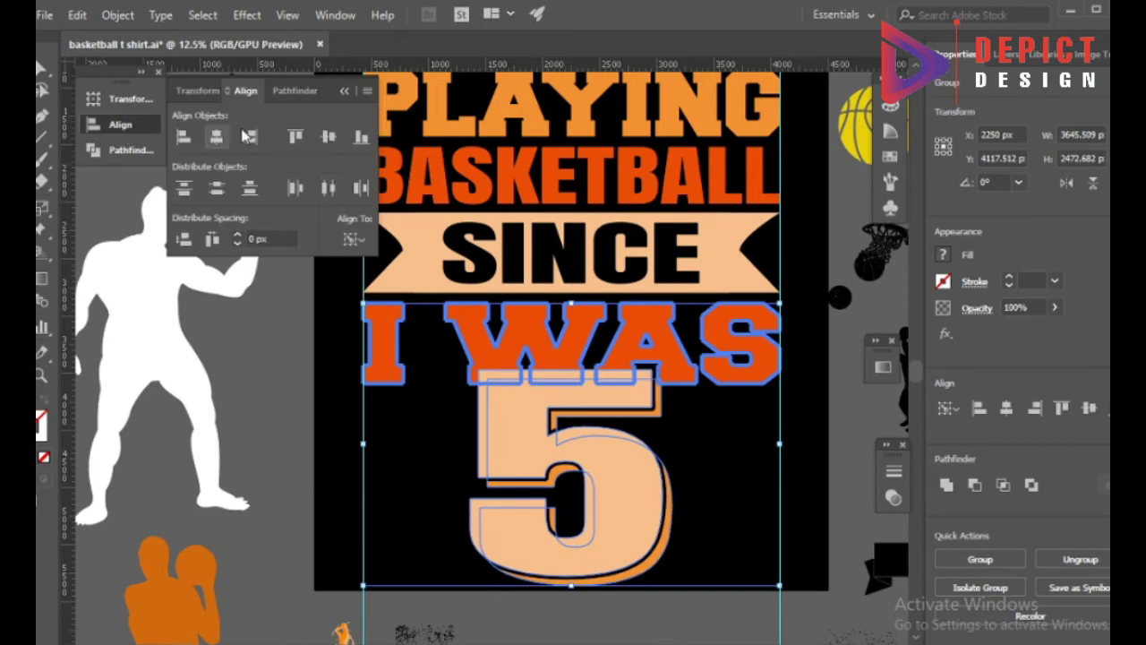
- Redo the offset path outline around the 5
click(483, 502)
scroll(537, 448, up, 1)
click(117, 15)
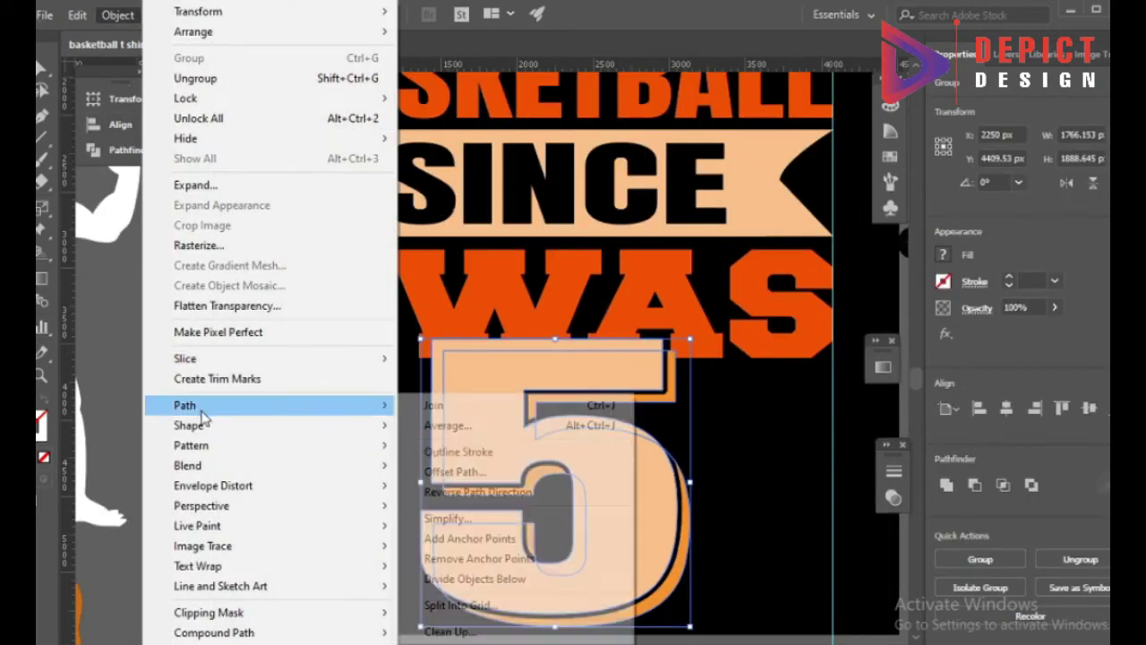
click(465, 469)
click(679, 444)
click(786, 445)
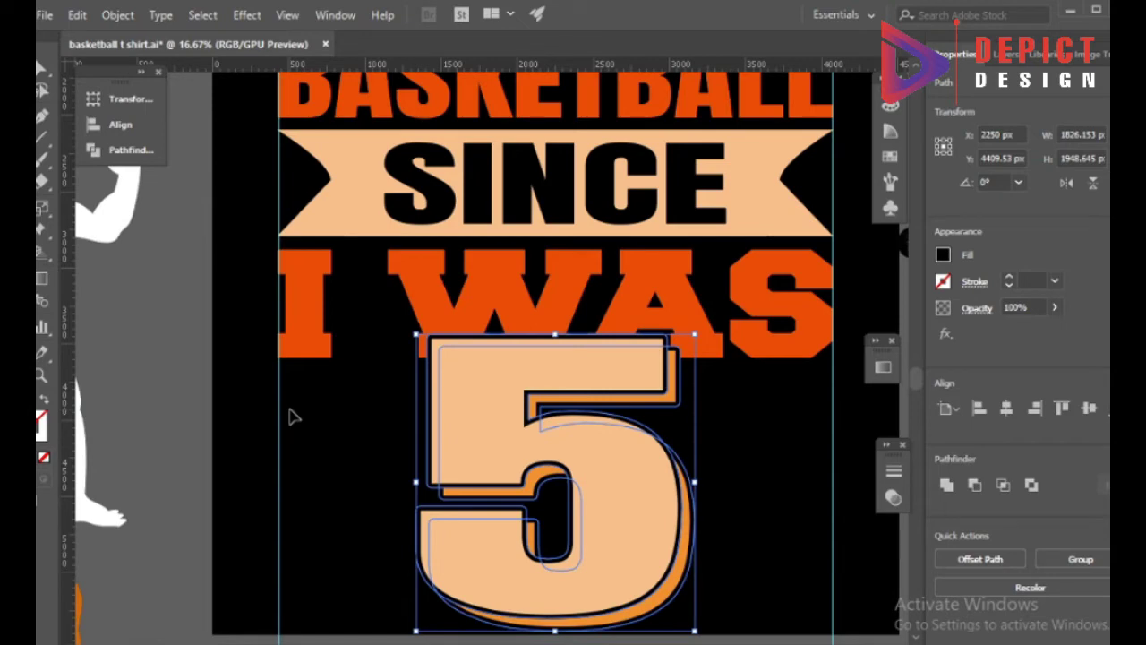
- Remake the I WAS opacity mask with clipping turned off
key(p)
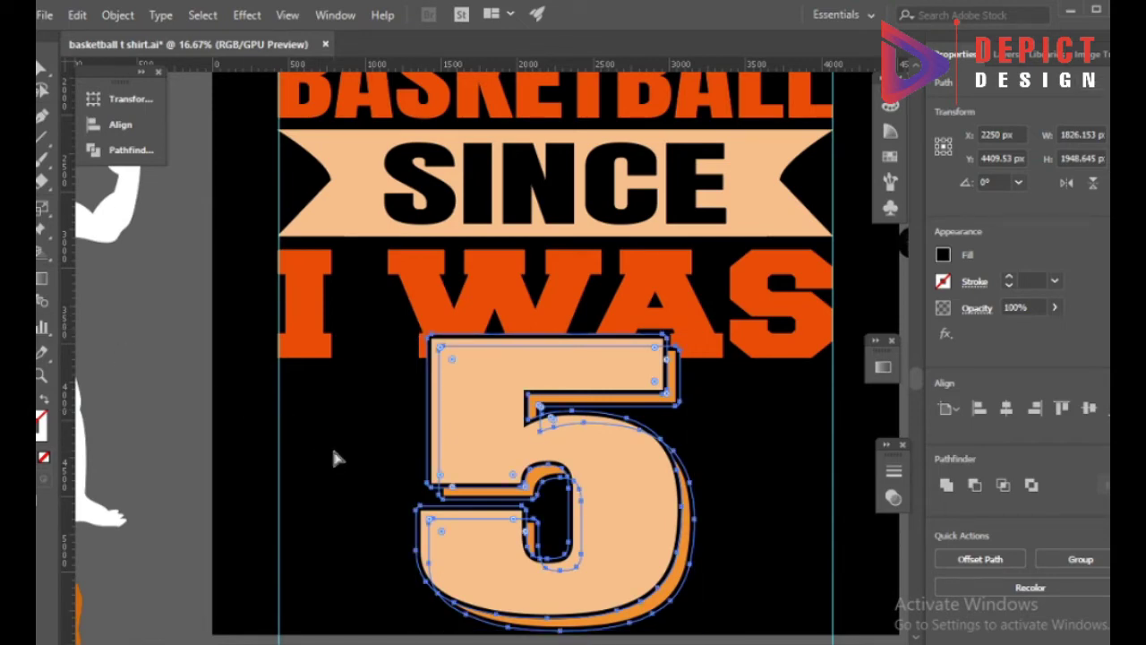
click(332, 450)
click(410, 353)
click(892, 497)
click(831, 520)
click(818, 540)
click(772, 545)
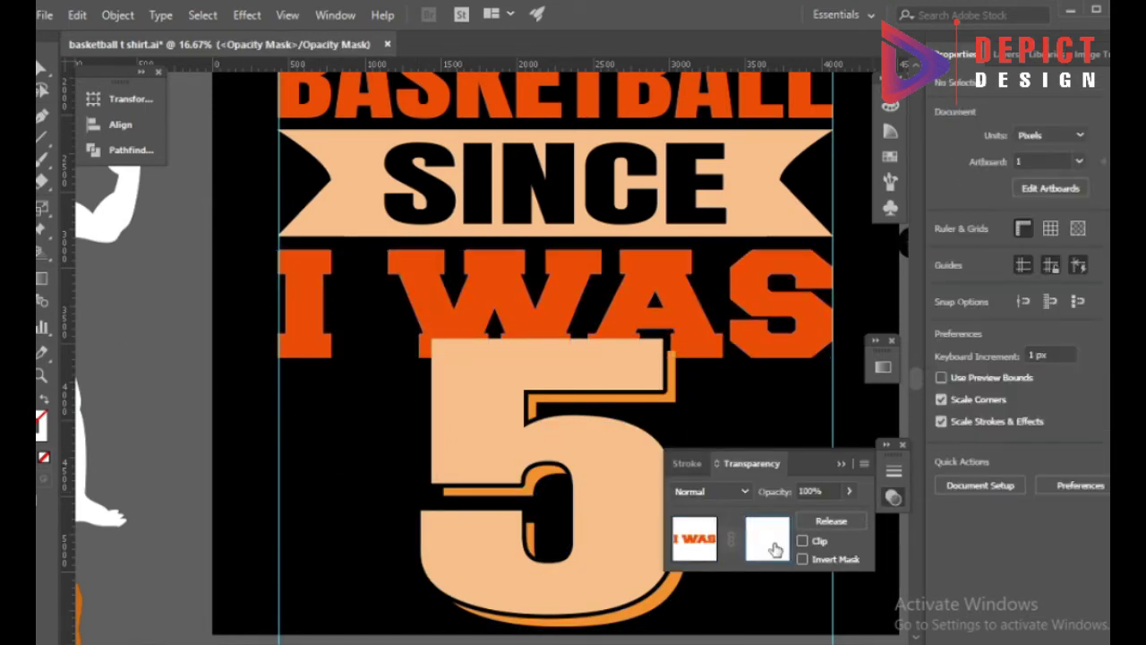
click(694, 538)
click(742, 456)
scroll(742, 456, down, 3)
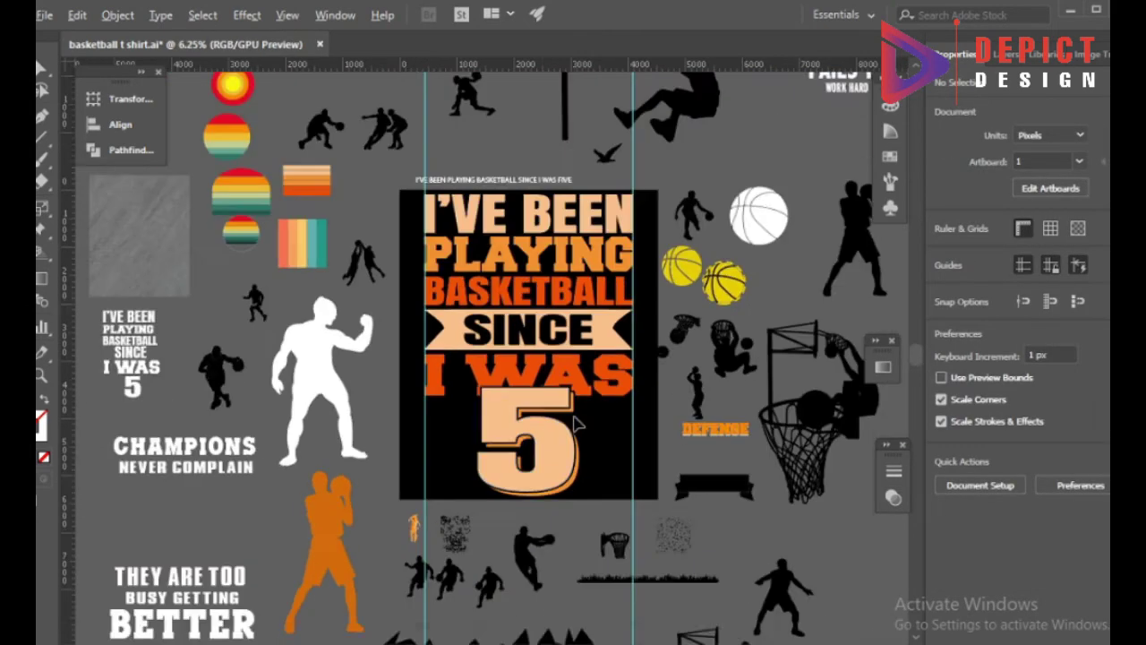
scroll(482, 461, up, 1)
- Place a horizontal guide along the bottom edge of BASKETBALL
scroll(464, 425, up, 1)
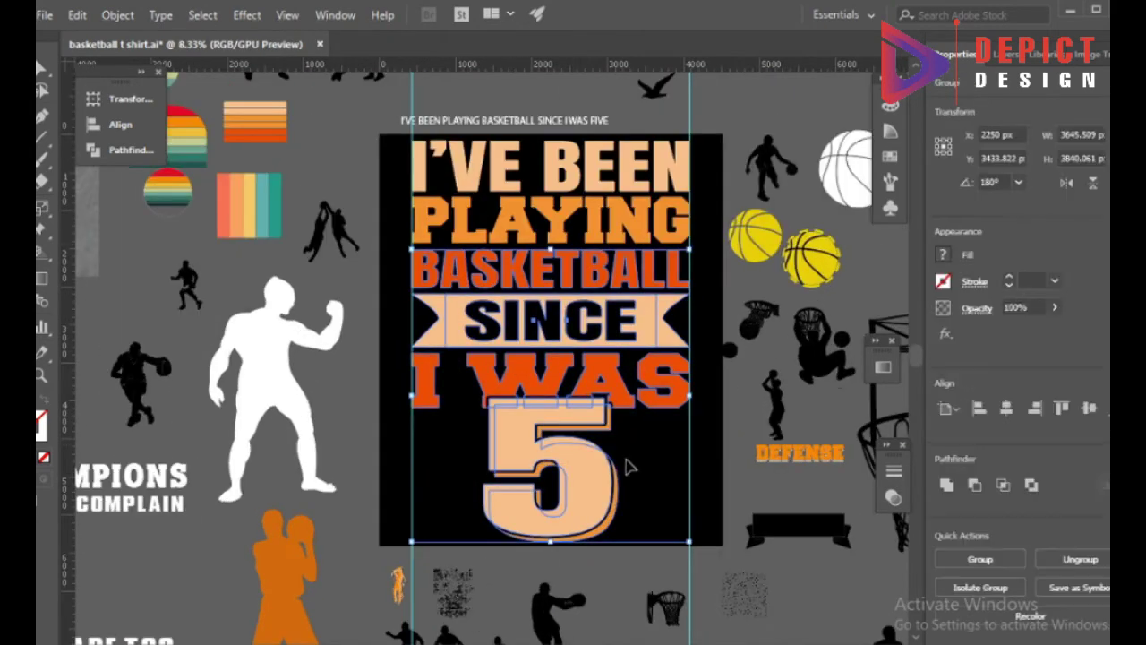
right_click(538, 385)
click(566, 390)
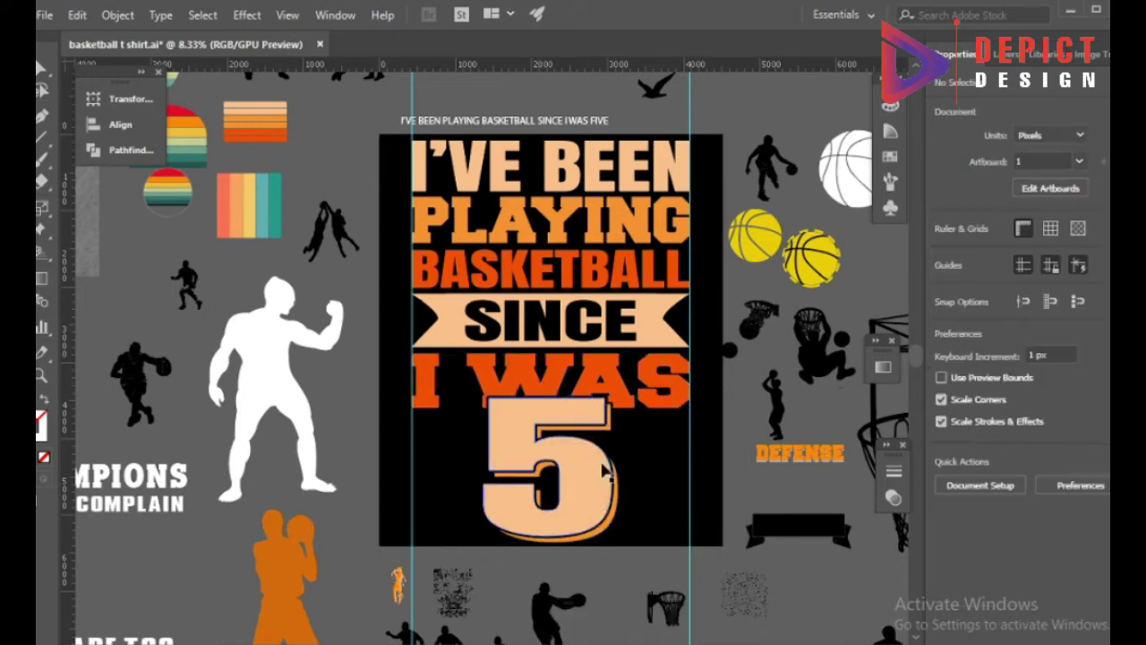
scroll(543, 383, up, 1)
scroll(543, 380, up, 1)
scroll(337, 319, left, 2)
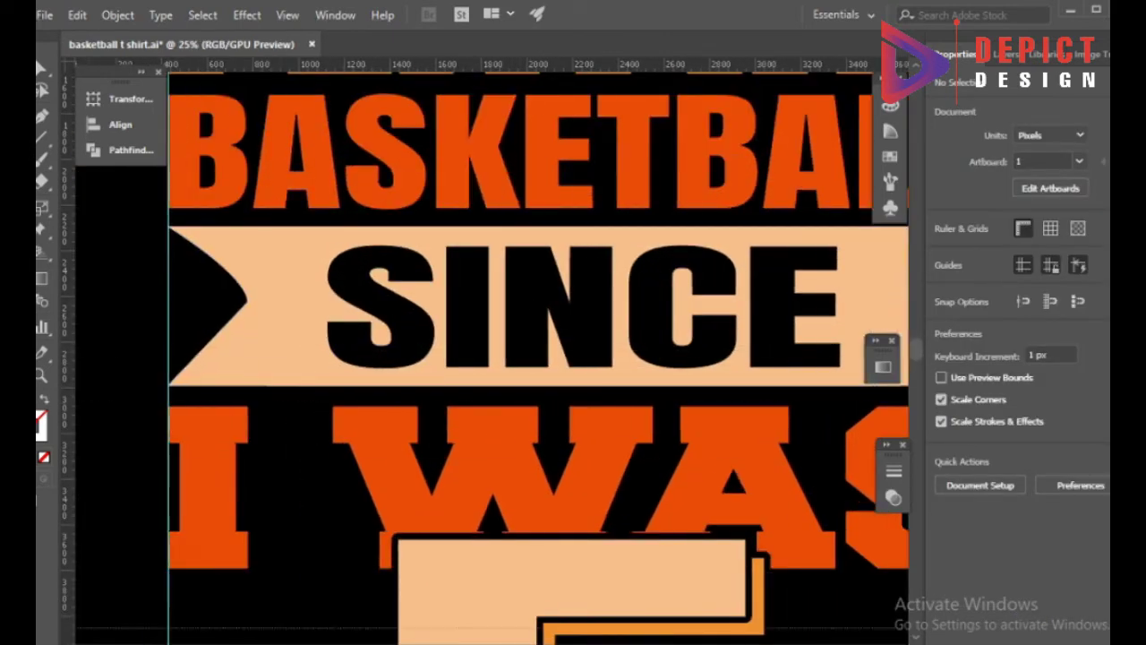
scroll(336, 318, down, 2)
drag(397, 340, 387, 328)
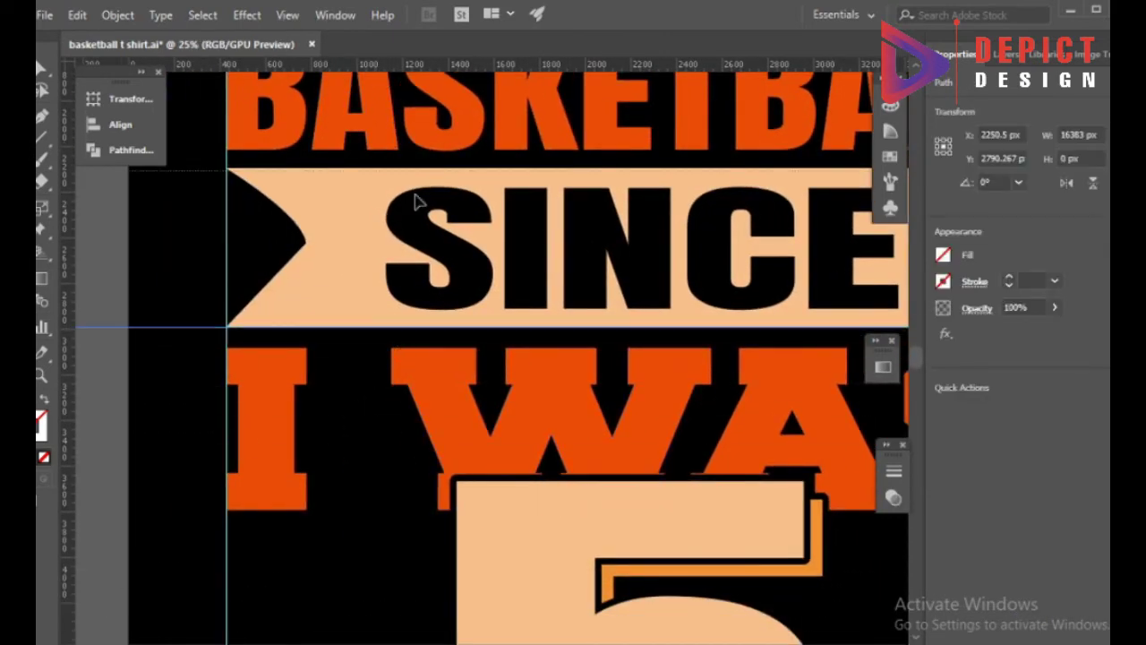
scroll(376, 366, down, 1)
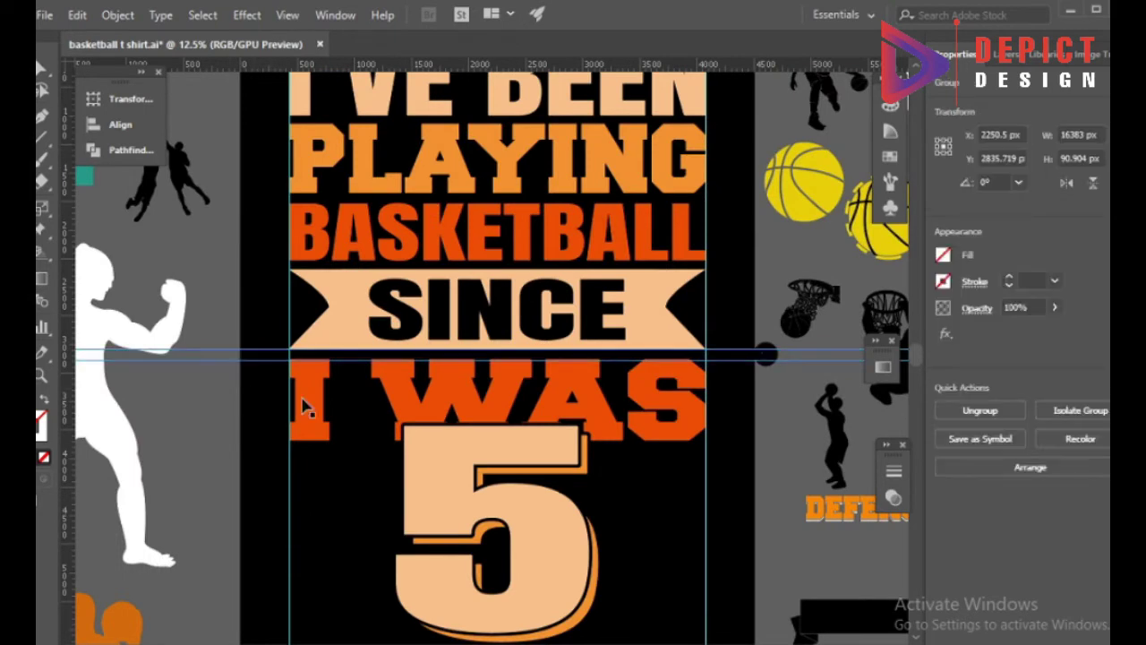
drag(304, 407, 616, 387)
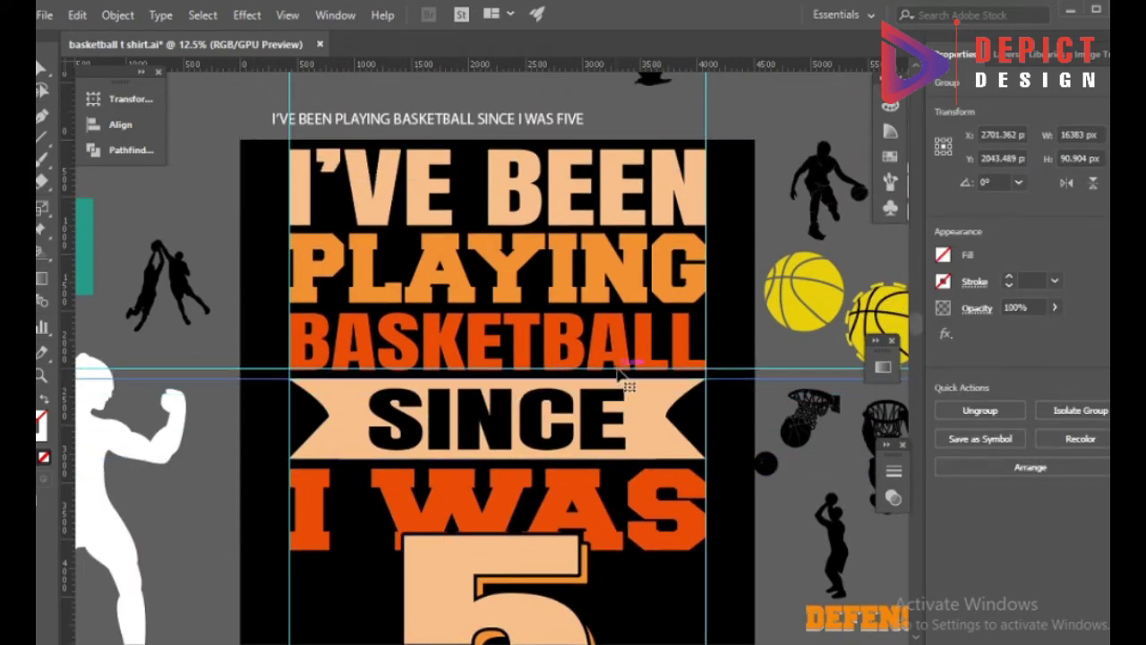
scroll(617, 374, up, 5)
drag(527, 409, 527, 417)
scroll(516, 265, up, 1)
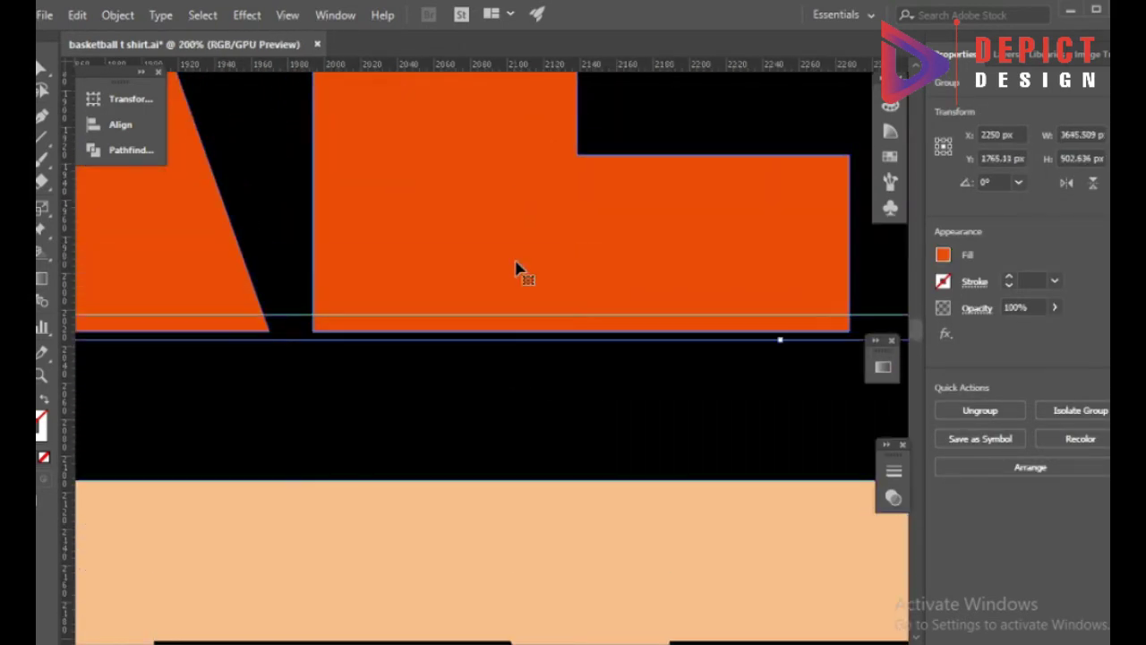
- Move the lettering group to line up with the new guide
click(504, 389)
scroll(504, 388, down, 3)
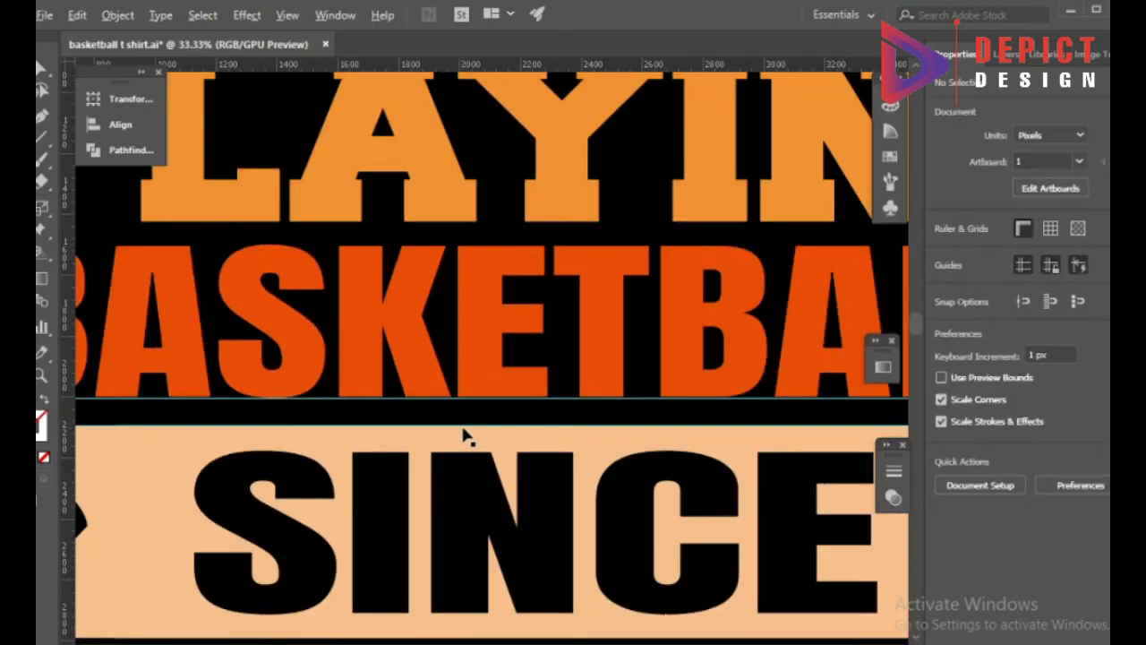
scroll(464, 436, down, 1)
click(358, 404)
scroll(381, 289, up, 5)
drag(381, 289, 404, 269)
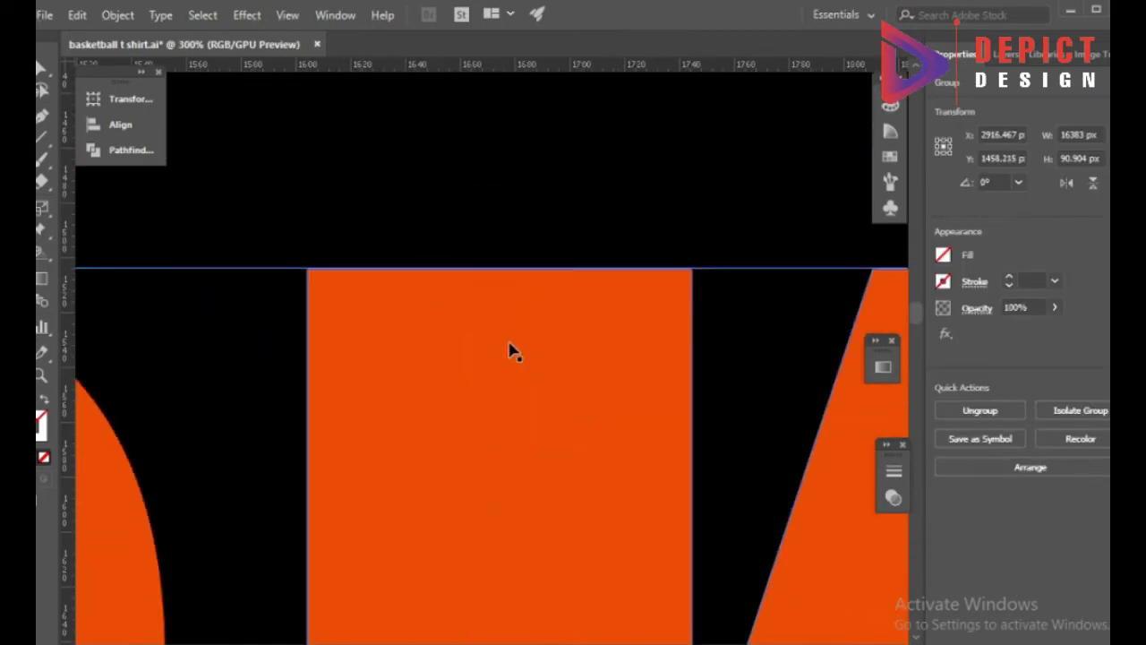
scroll(476, 307, down, 3)
click(467, 404)
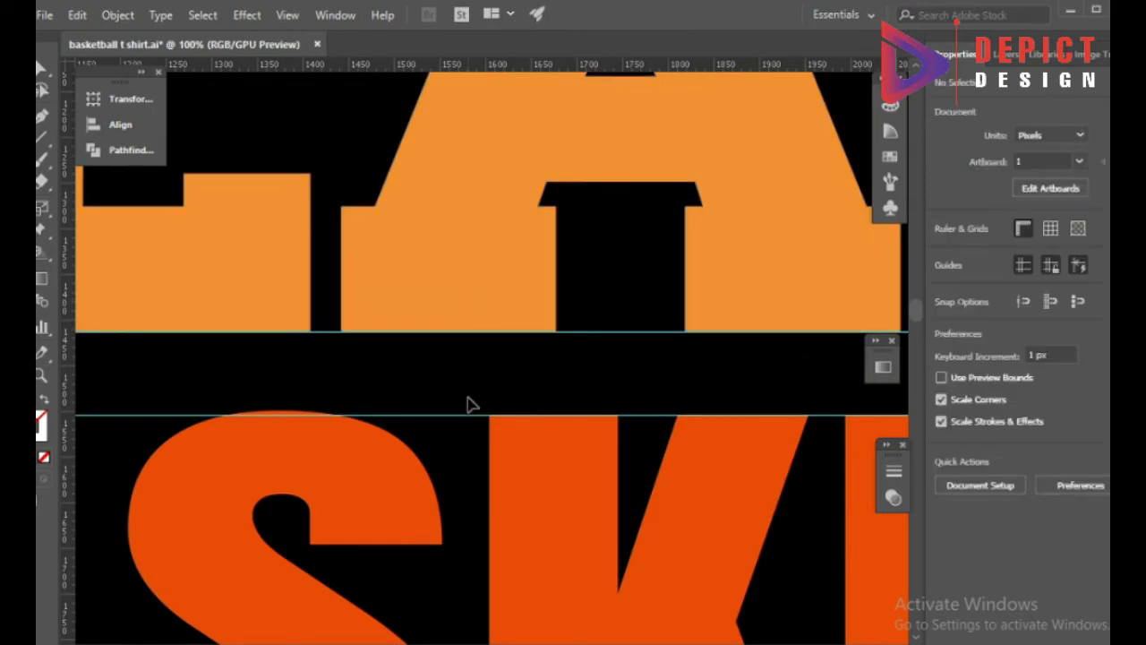
- Nudge the peach banner group upward
scroll(468, 405, down, 3)
click(480, 216)
scroll(491, 230, up, 5)
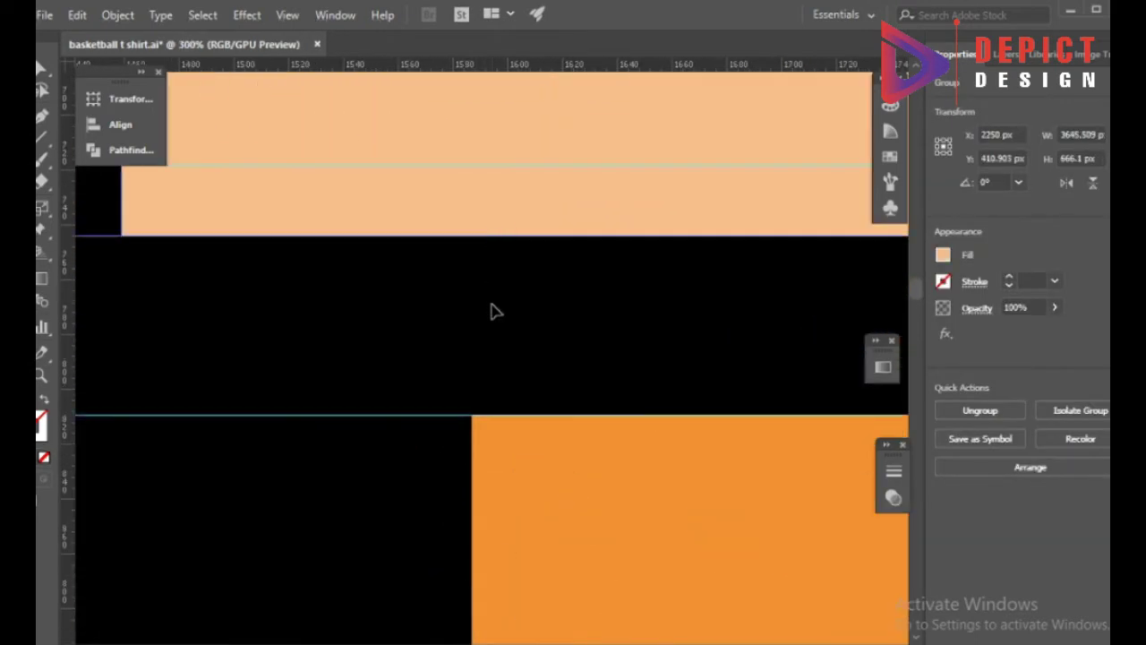
key(shift+Up)
key(shift+Up)
click(489, 353)
scroll(300, 345, down, 5)
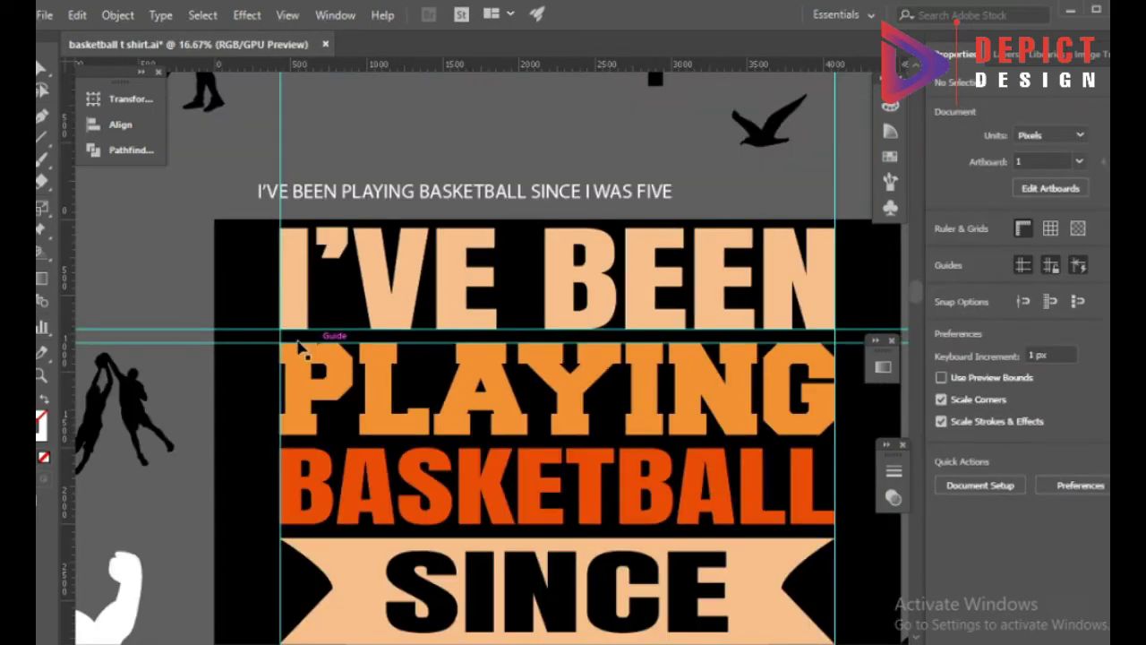
- Select the left vertical guide, then clear the selection
click(218, 379)
scroll(524, 353, down, 3)
scroll(353, 473, down, 1)
scroll(347, 460, down, 2)
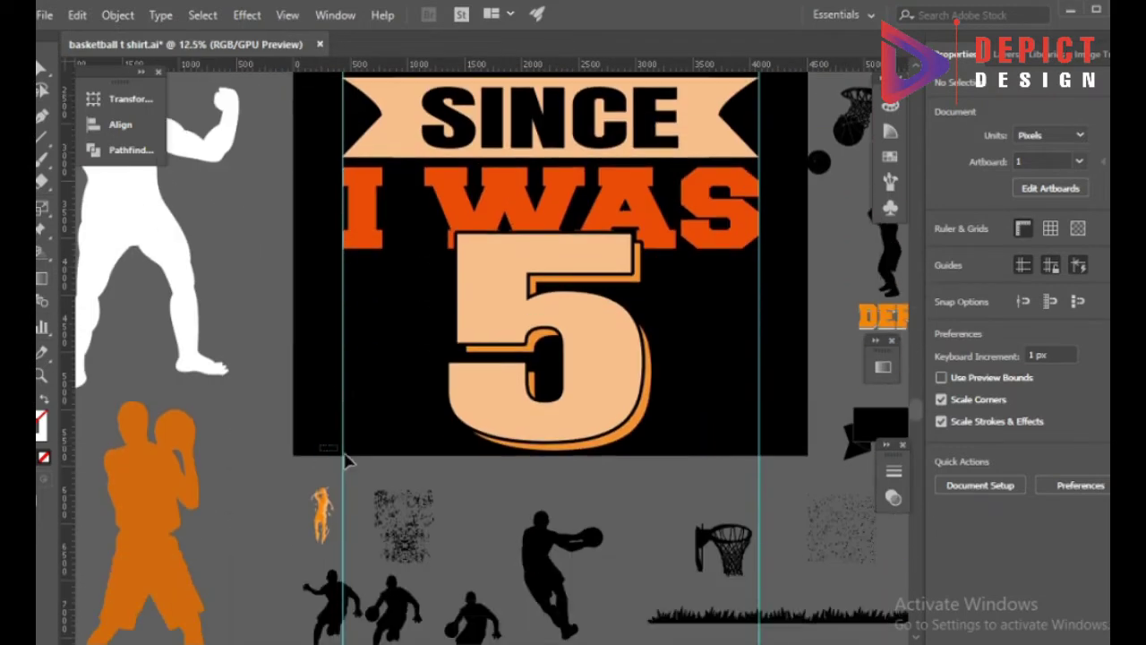
click(346, 459)
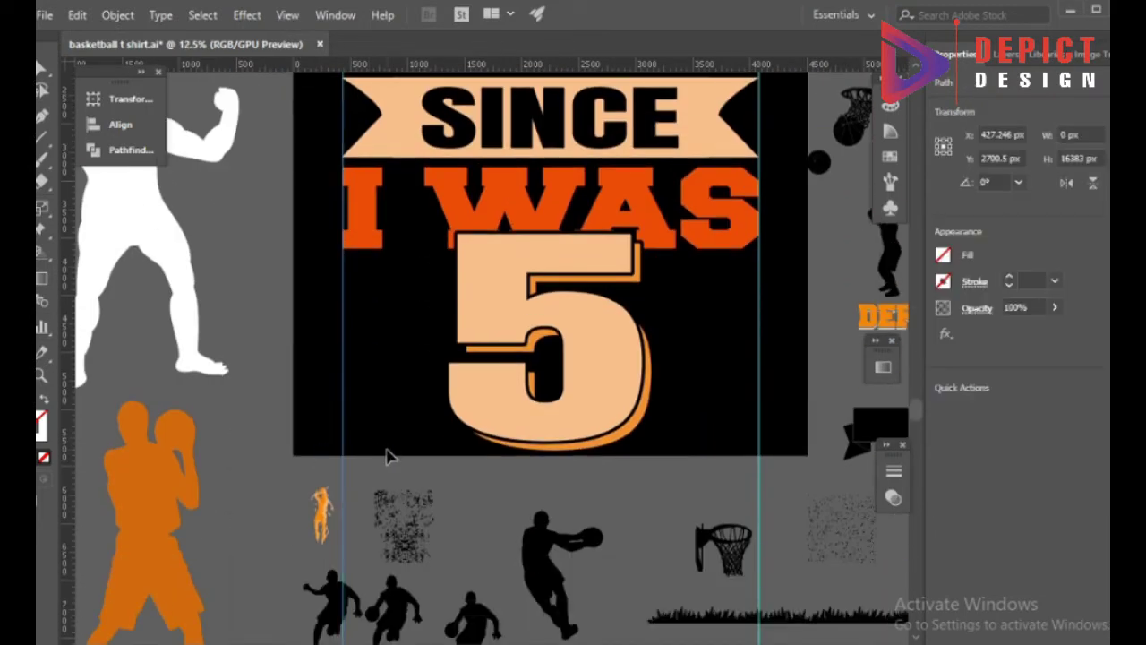
click(762, 430)
scroll(556, 413, down, 2)
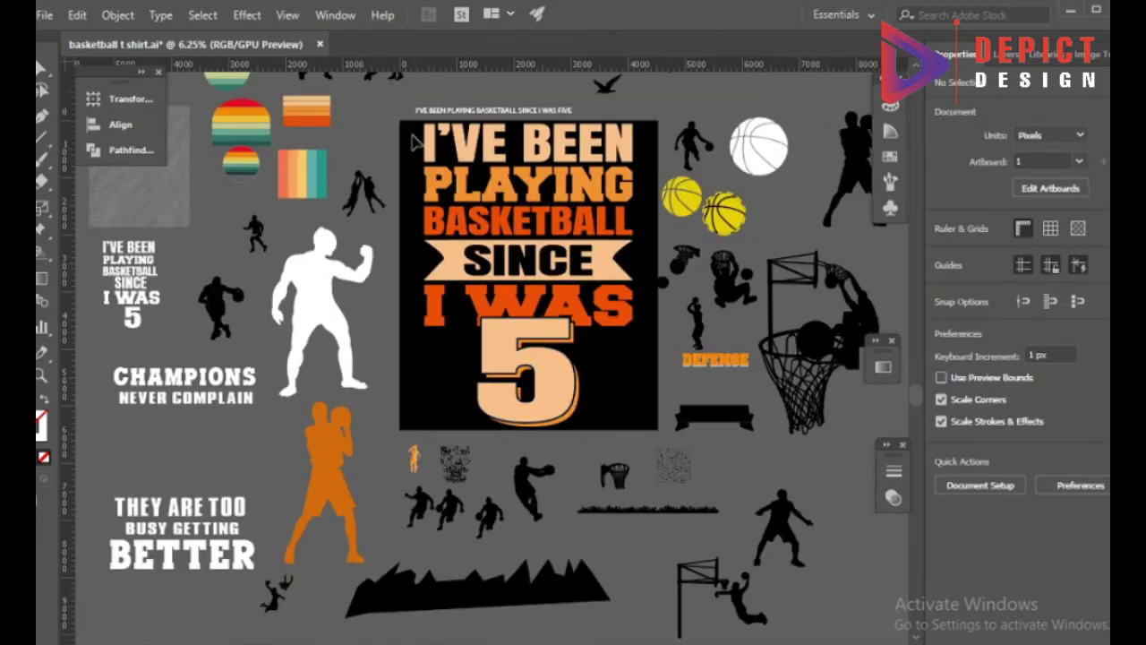
- Group the slogan lines and scale the group down slightly about its centre
right_click(593, 412)
click(639, 230)
drag(634, 428, 613, 396)
click(634, 410)
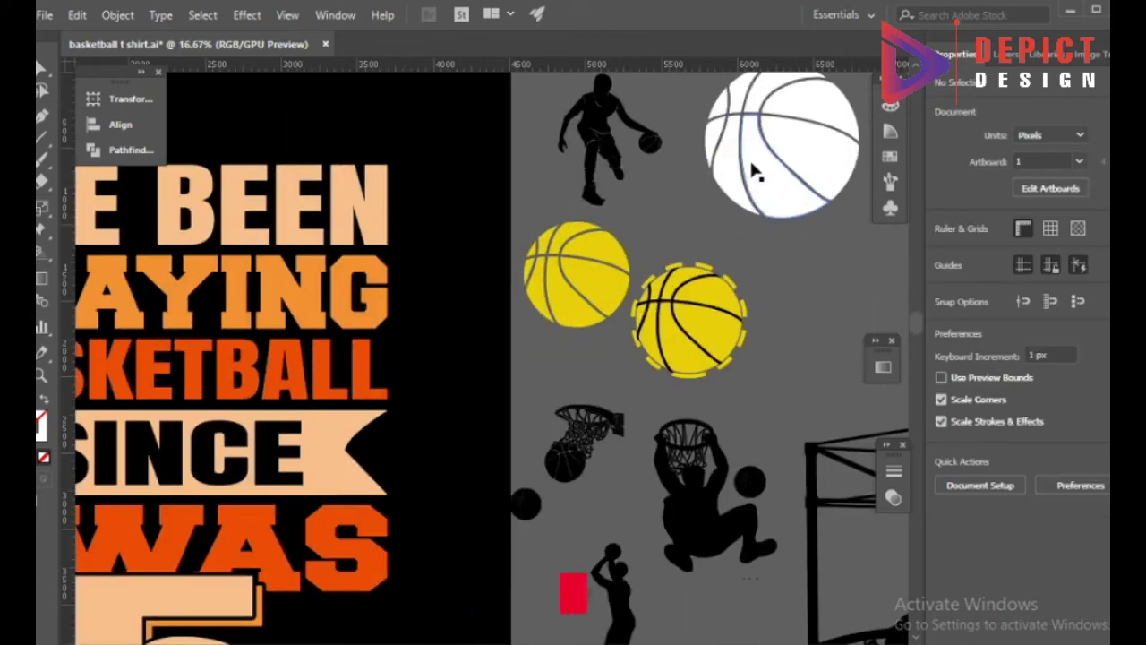
- Place a shrunken white basketball right of the 5 and a copy to its left
drag(758, 146, 586, 448)
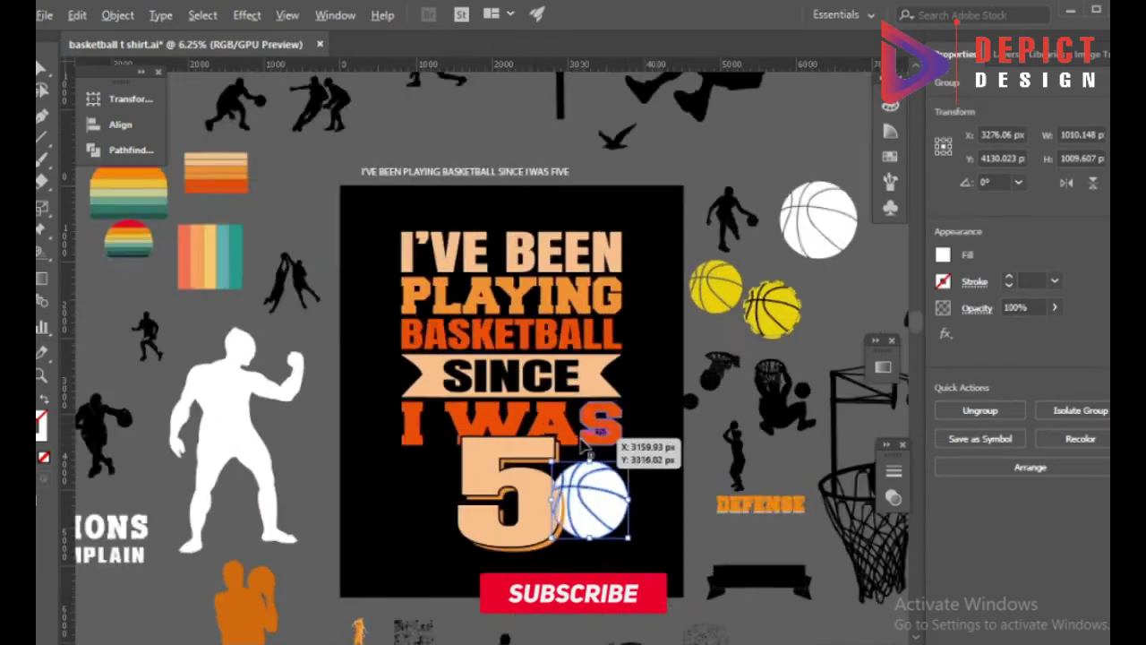
scroll(584, 445, up, 4)
drag(729, 576, 691, 550)
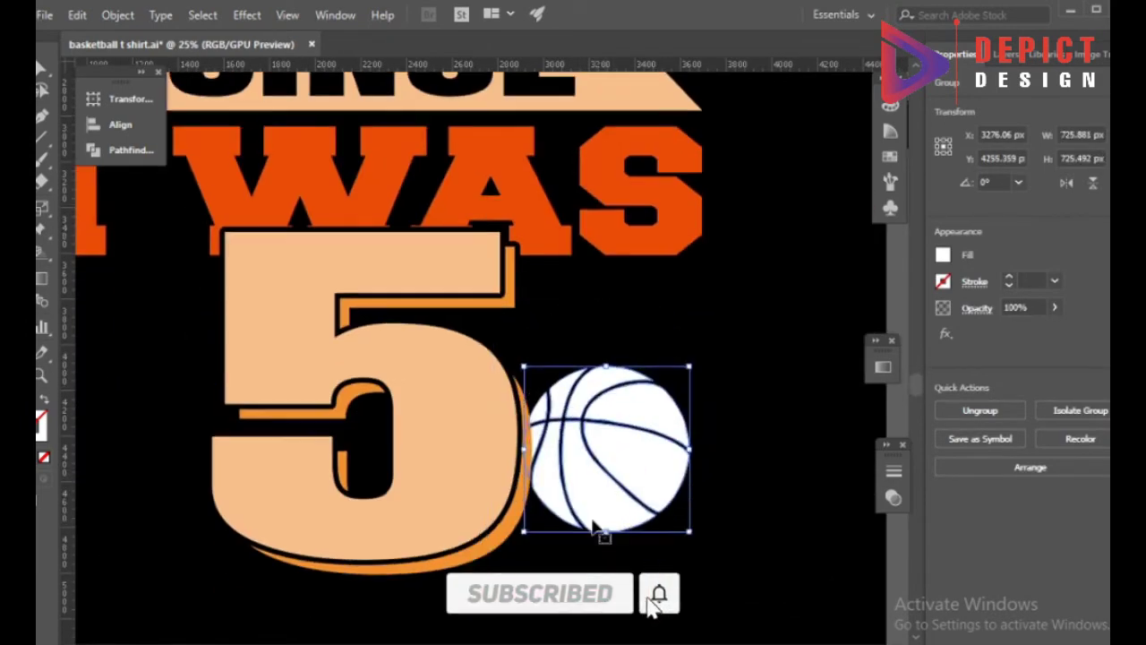
scroll(597, 529, down, 1)
drag(624, 473, 368, 464)
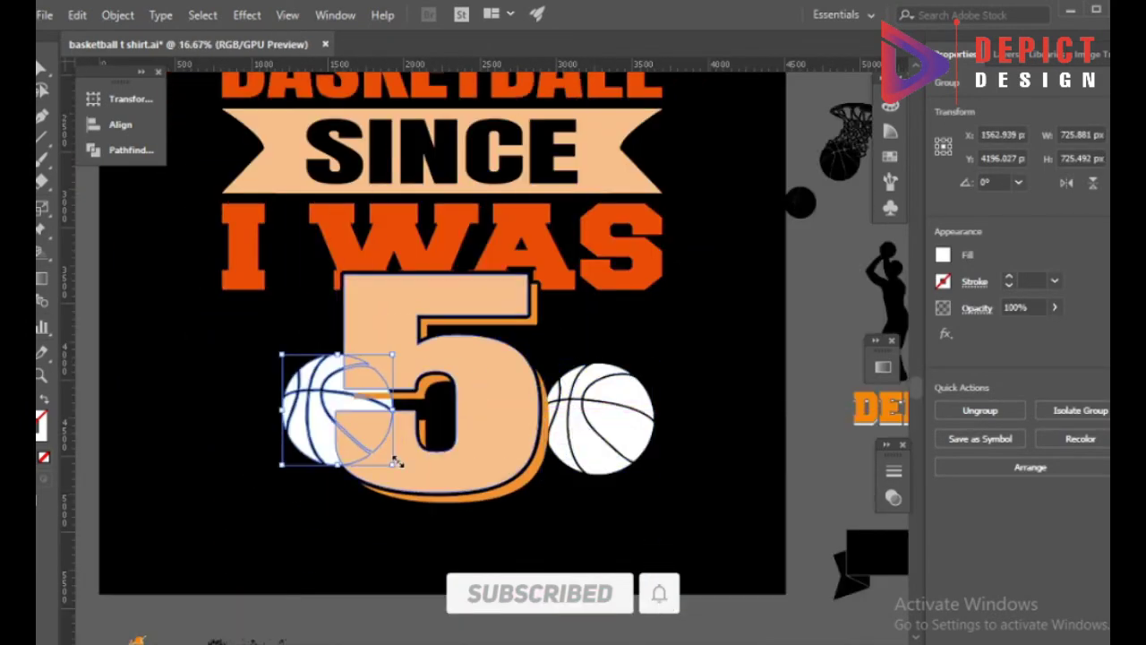
scroll(551, 461, down, 2)
drag(582, 441, 564, 448)
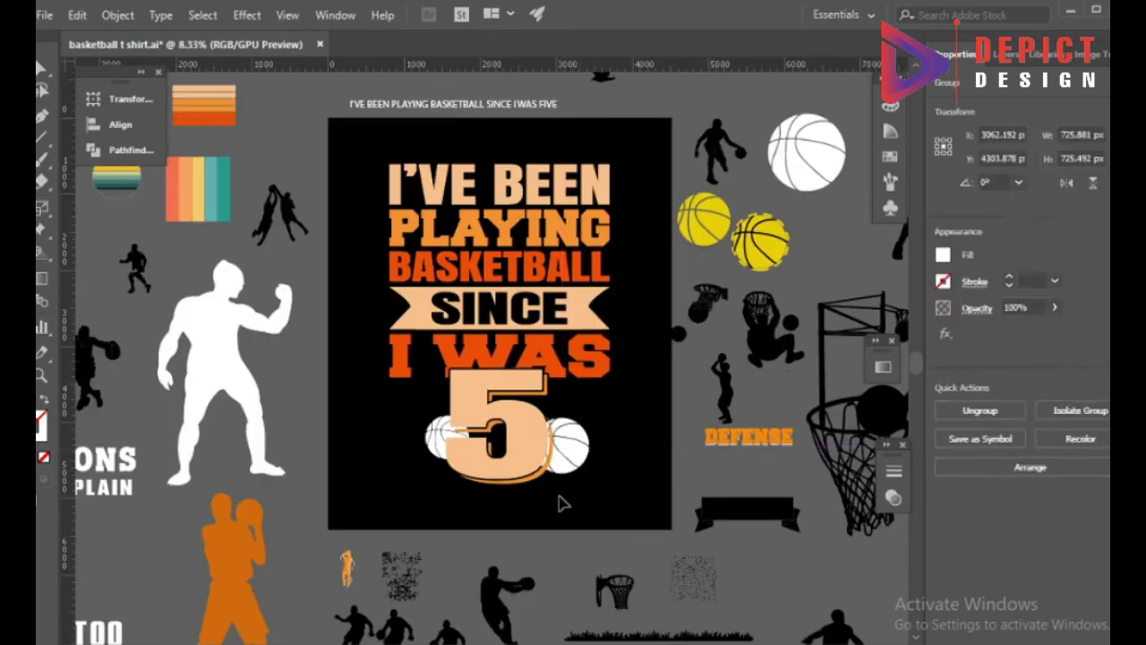
- Shift the left basketball further left and check alignment of the 5 and basketballs
right_click(568, 464)
click(648, 448)
scroll(448, 448, up, 2)
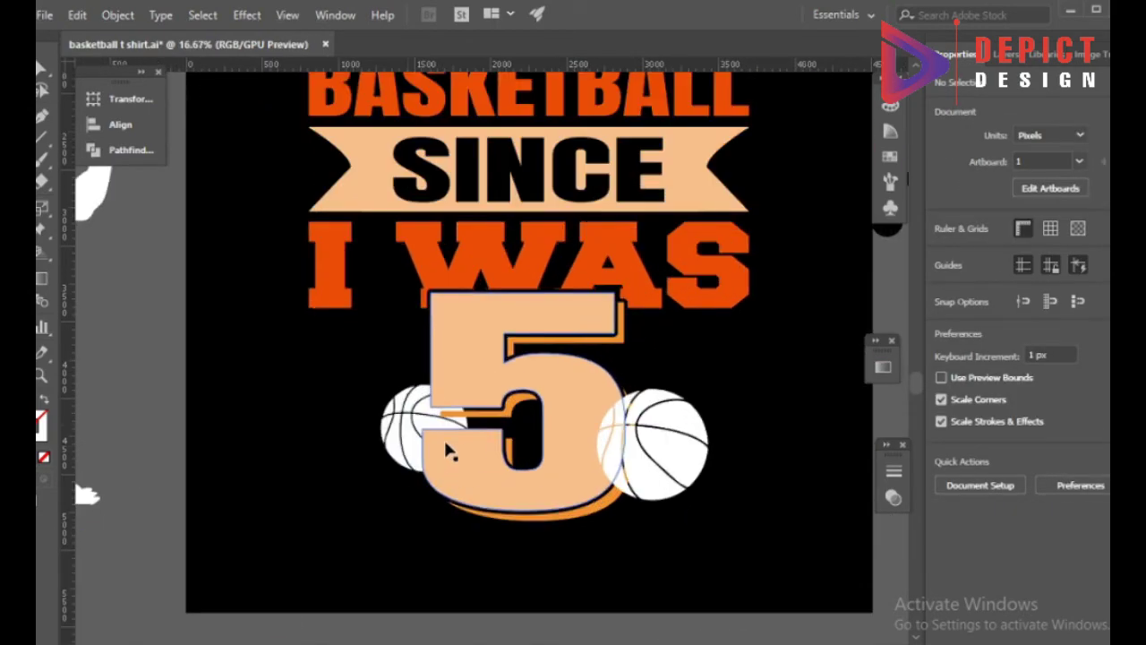
drag(438, 427, 420, 428)
scroll(492, 525, down, 2)
scroll(570, 495, up, 2)
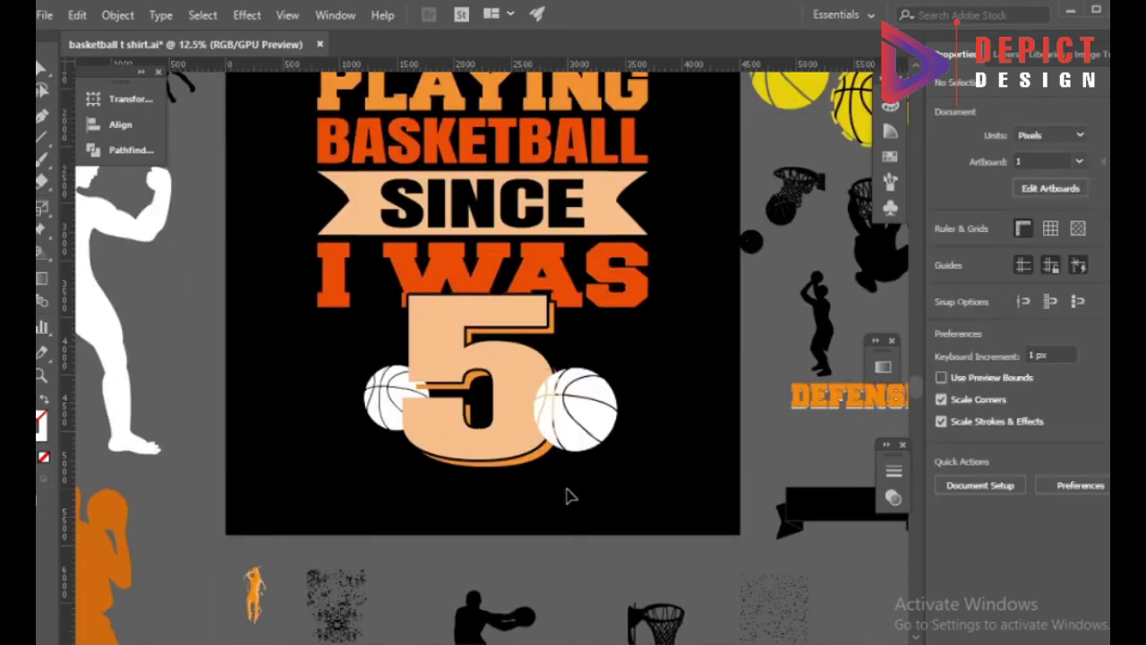
drag(553, 483, 350, 341)
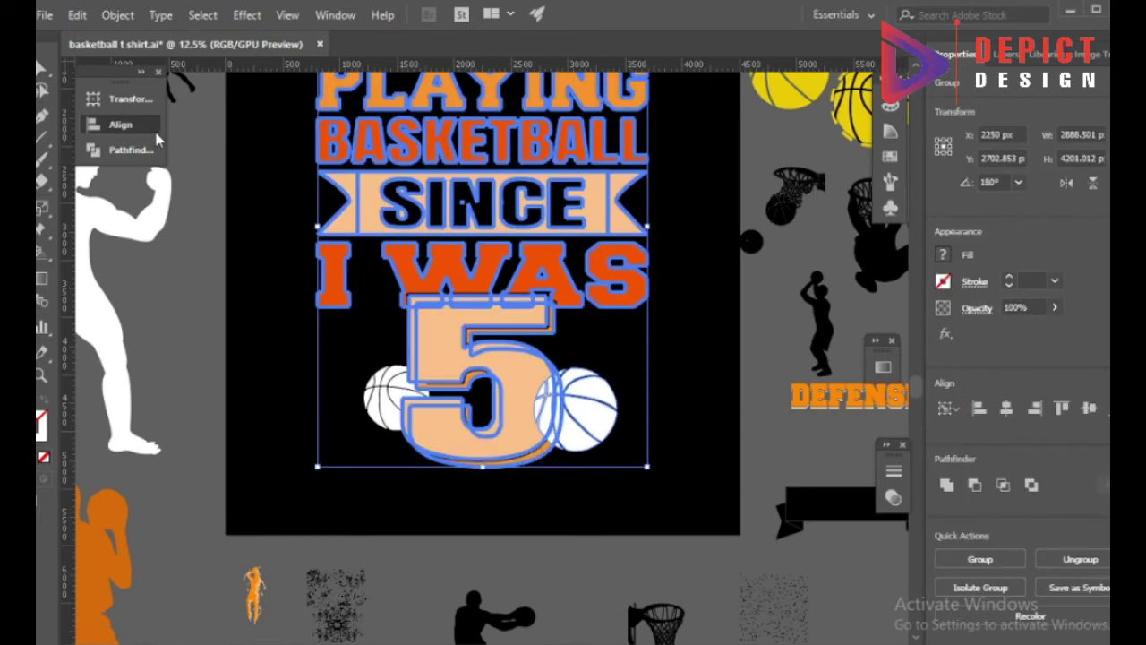
click(120, 124)
click(354, 368)
scroll(493, 519, down, 1)
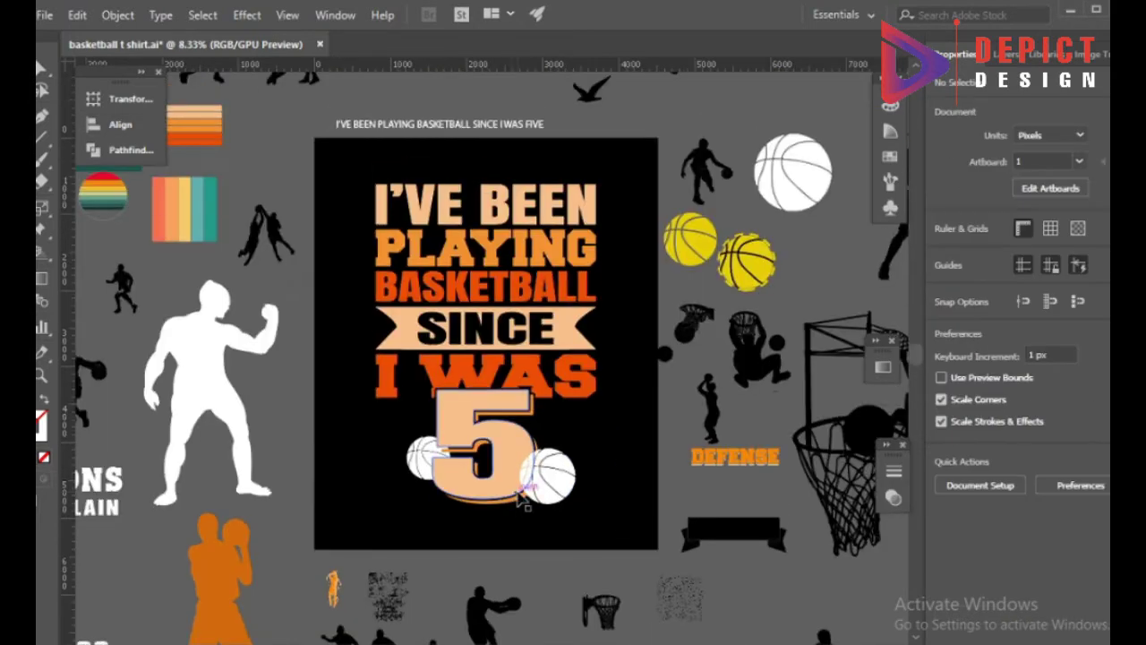
scroll(519, 515, up, 1)
- Offset the right basketball's path by 30 px, unite it into a circle and fill it black
click(553, 484)
scroll(552, 483, up, 1)
right_click(563, 269)
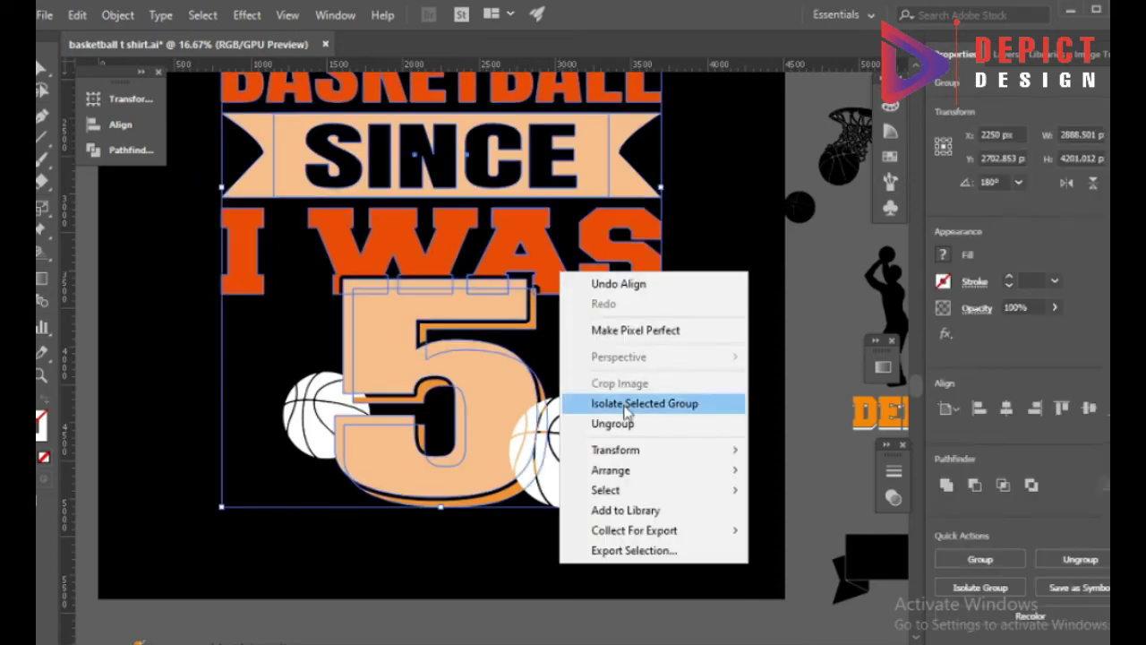
key(Escape)
click(556, 457)
click(117, 15)
mouse_move(185, 358)
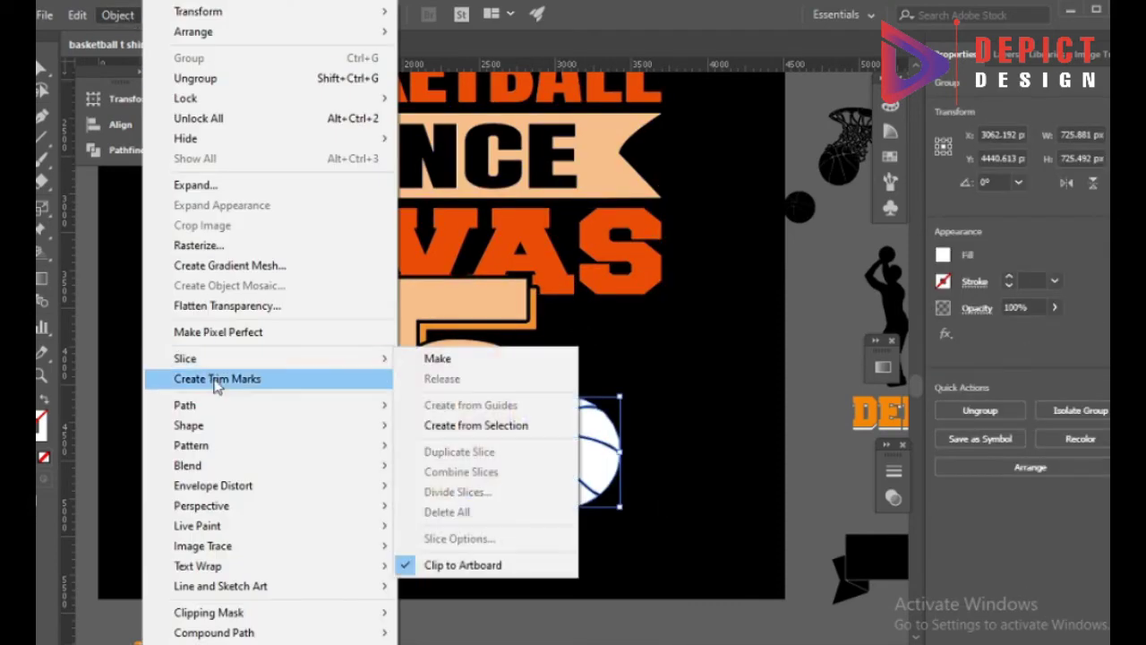
click(445, 471)
click(755, 457)
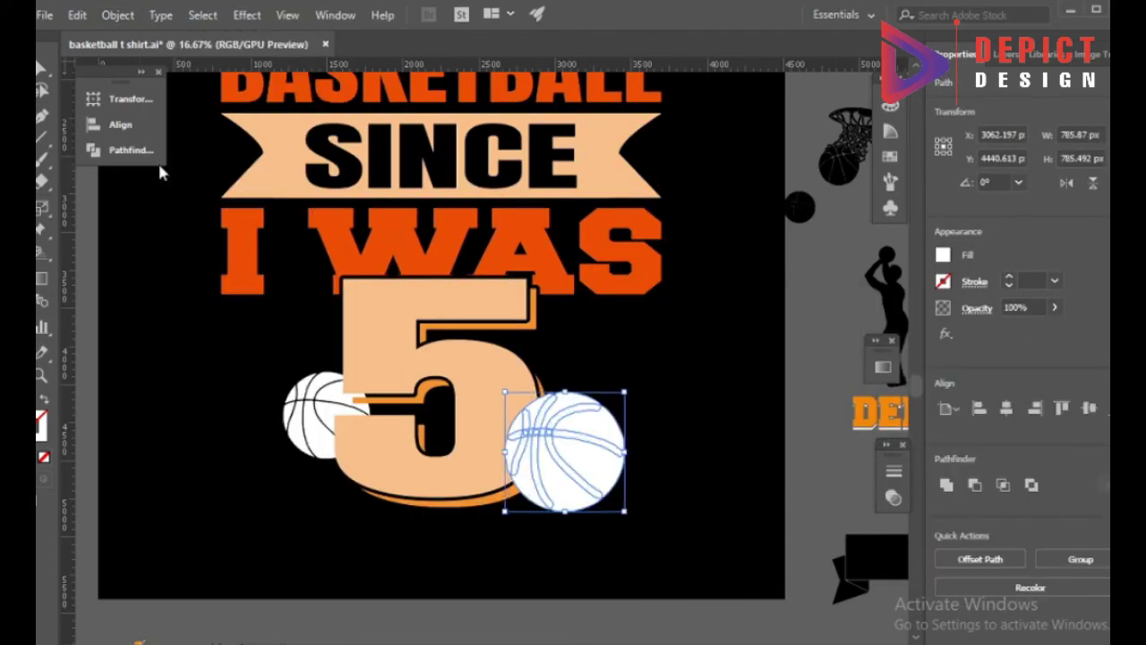
click(143, 150)
click(185, 177)
key(i)
click(112, 210)
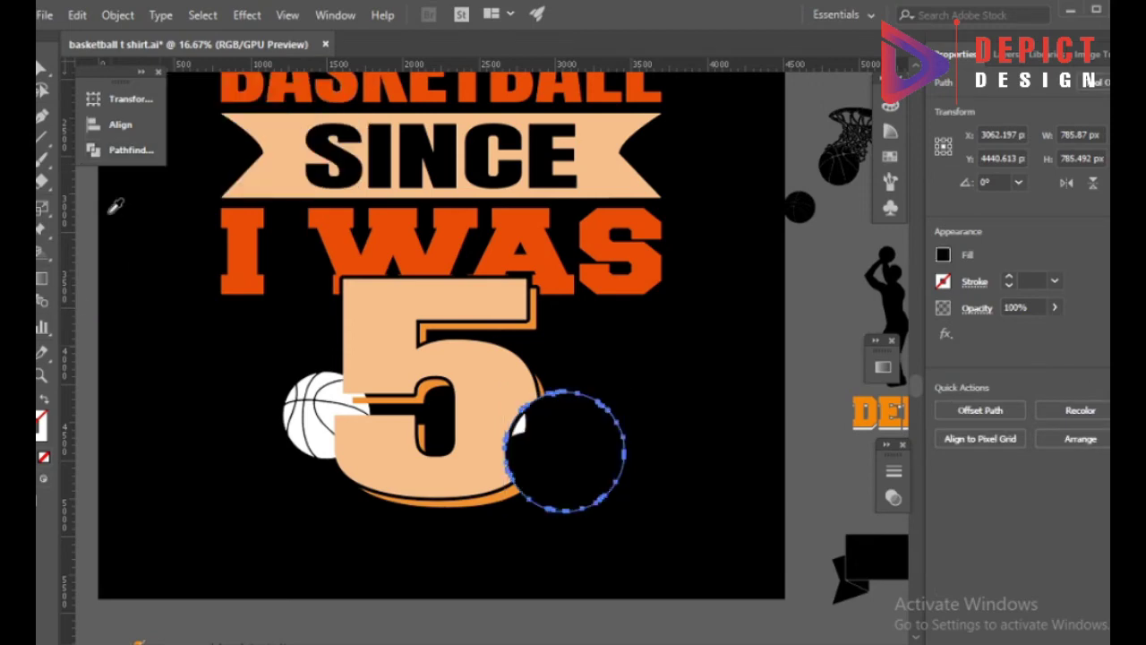
- Turn the stray fragment and white circle black, then cut the circle for use as a mask
scroll(564, 453, up, 3)
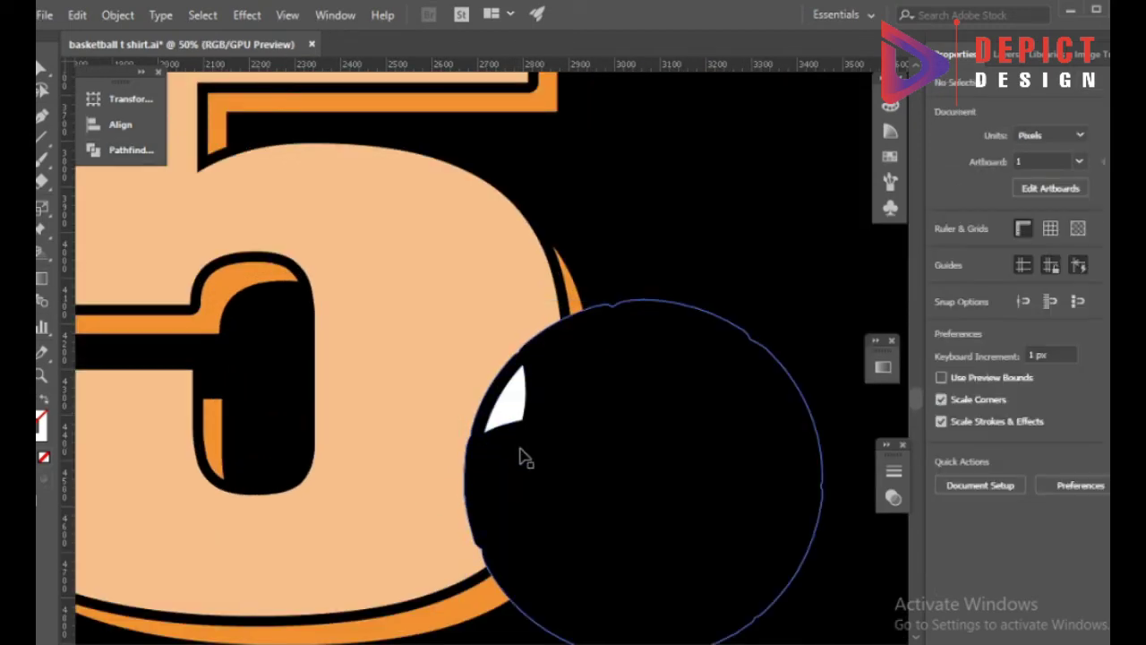
mouse_move(524, 470)
mouse_down()
mouse_move(584, 504)
mouse_move(532, 484)
mouse_up()
click(43, 114)
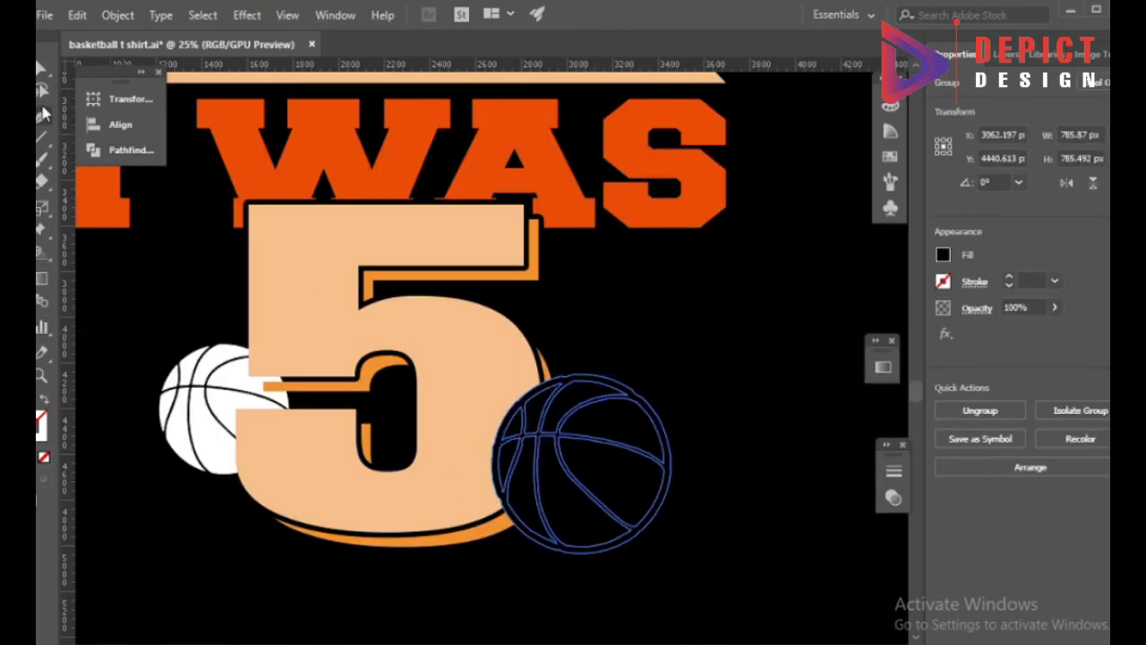
scroll(616, 491, down, 2)
click(658, 506)
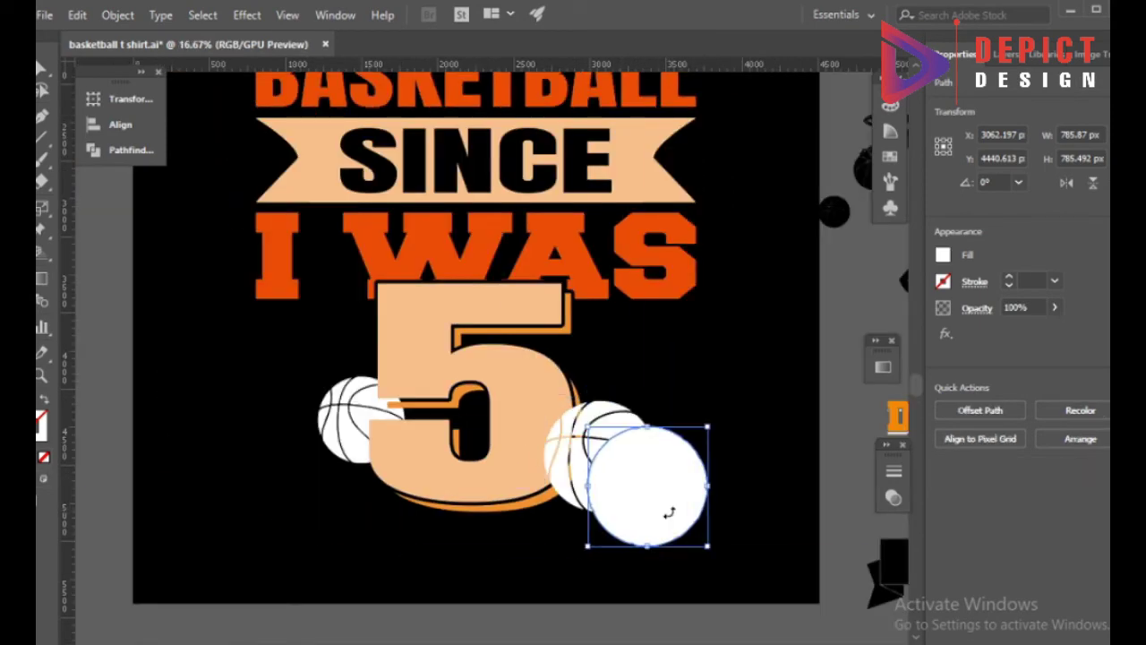
key(i)
click(559, 387)
key(Delete)
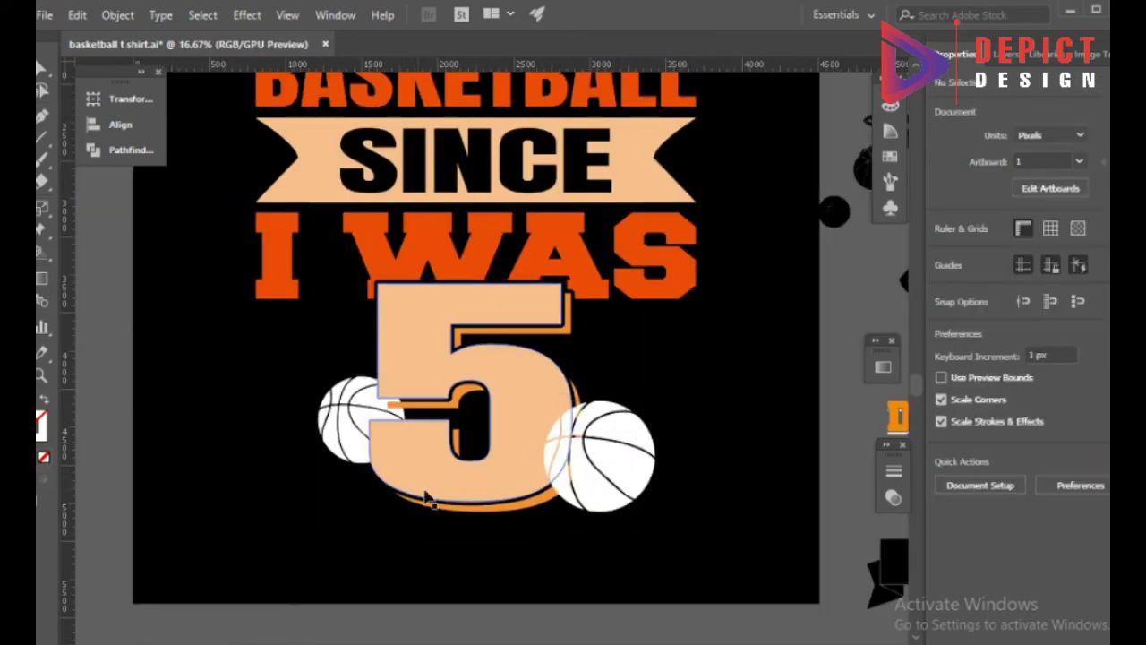
- Give the I WAS 5 group an opacity mask in the Transparency panel
click(609, 453)
click(893, 498)
click(830, 520)
click(771, 543)
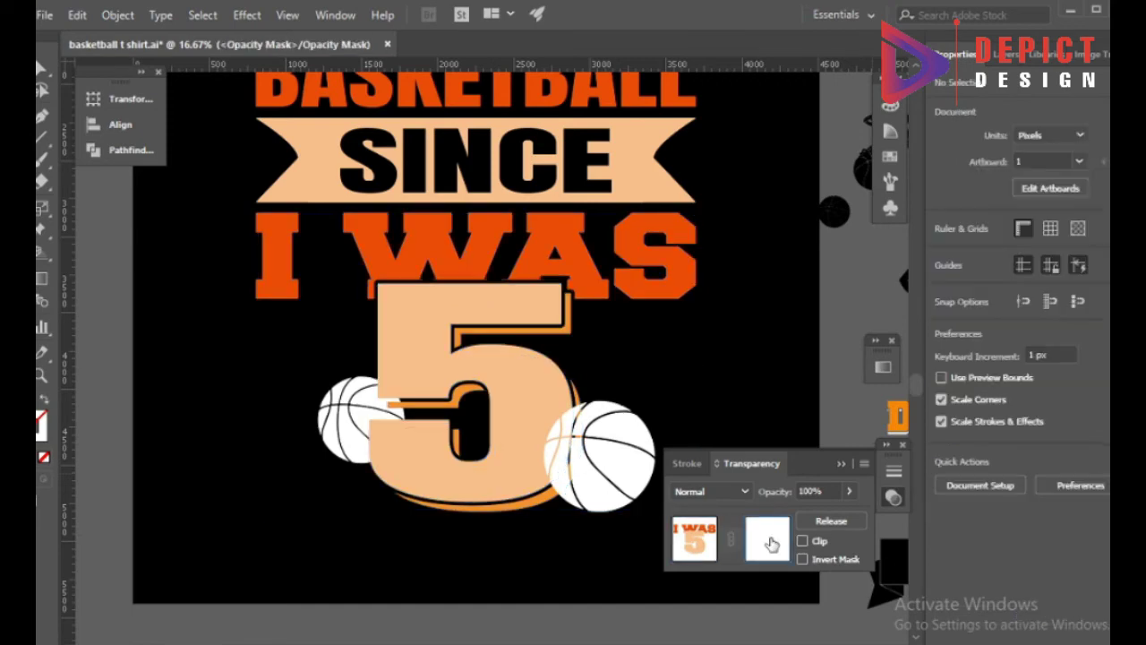
click(694, 538)
click(731, 465)
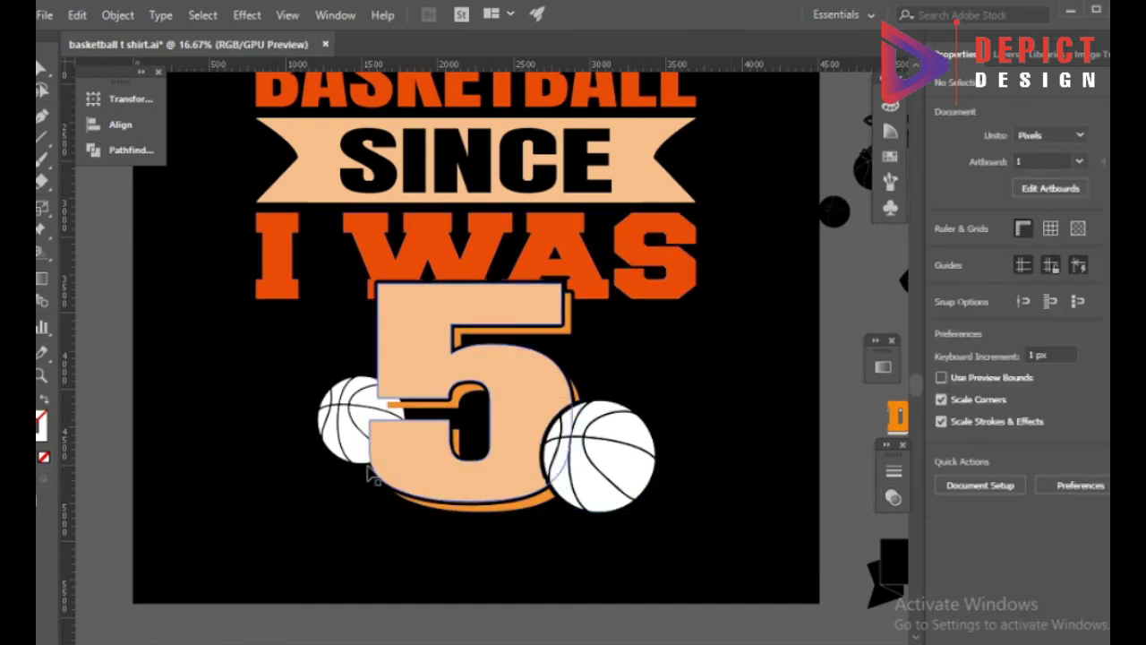
alt+scroll(345, 439, up, 1)
click(350, 534)
- In isolation mode, offset the 5 by 30 px and unite it into one outline
double_click(429, 467)
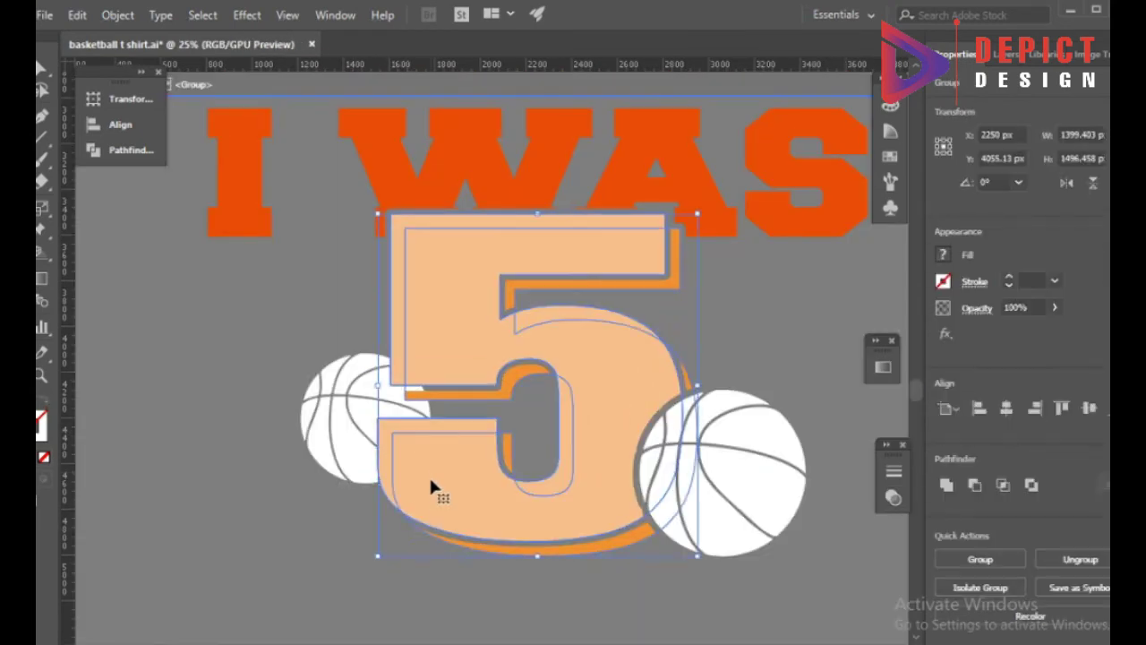
click(118, 15)
click(443, 472)
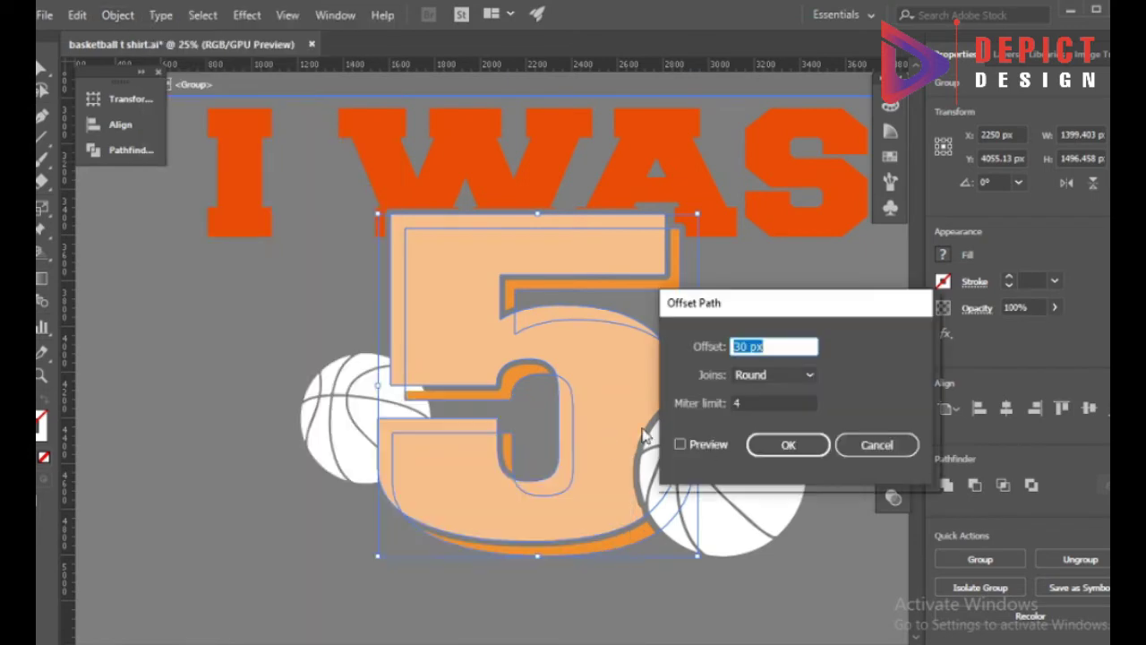
click(680, 444)
click(769, 439)
click(131, 149)
click(184, 136)
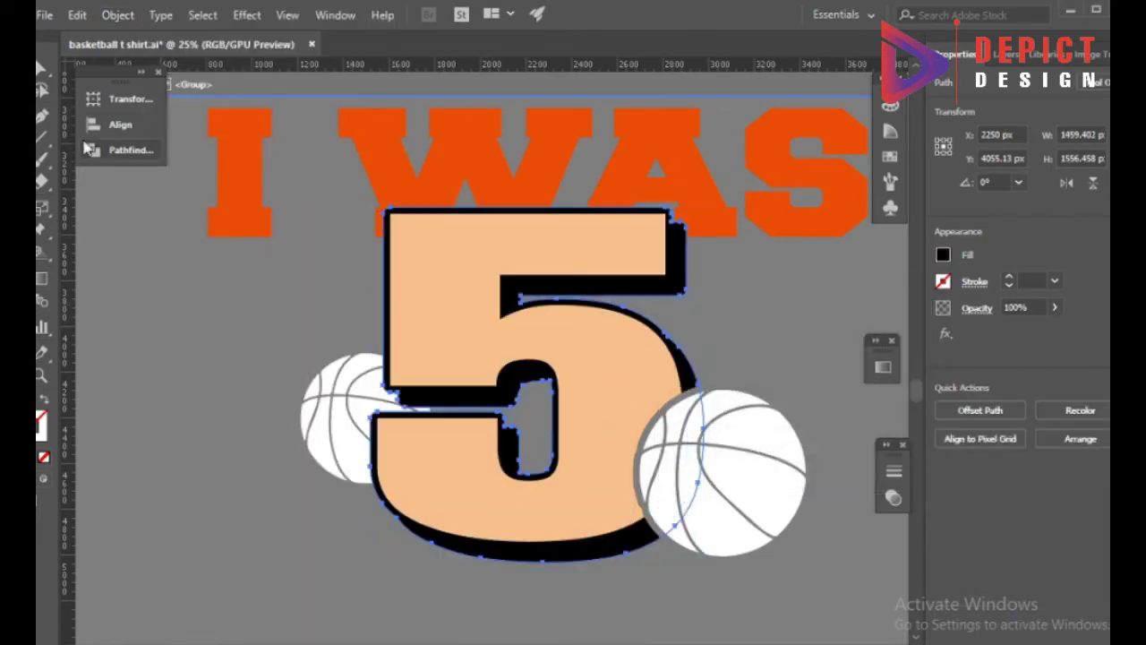
double_click(187, 350)
- Add an opacity mask to the left basketball containing the pasted 5 outline
click(385, 421)
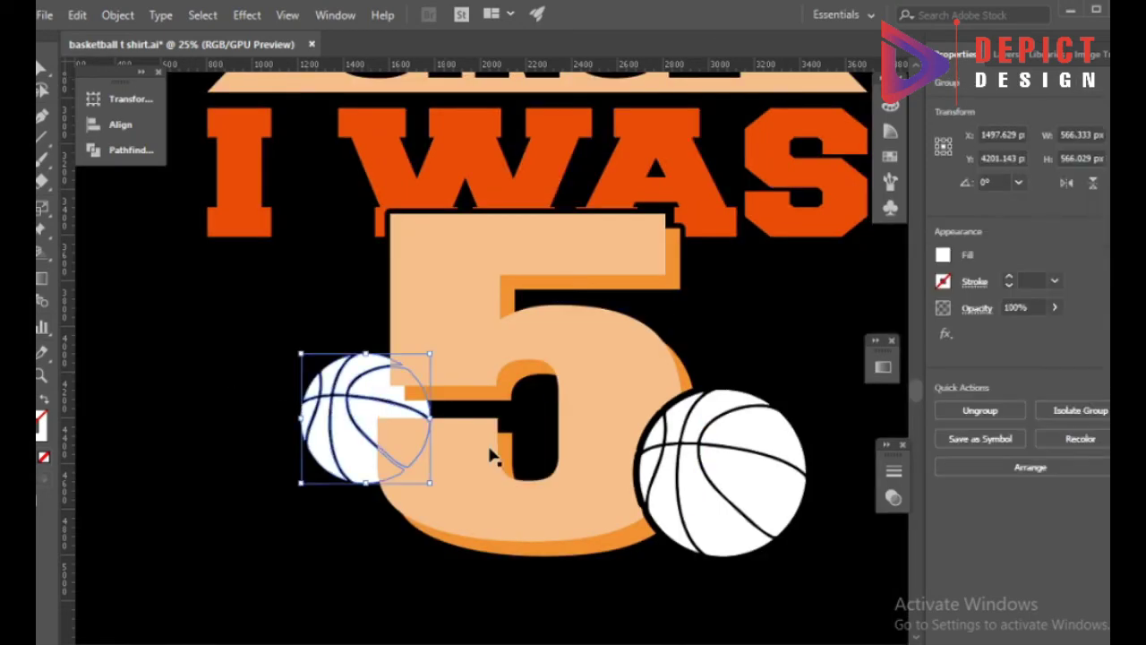
click(894, 498)
click(831, 521)
click(783, 548)
key(ctrl+f)
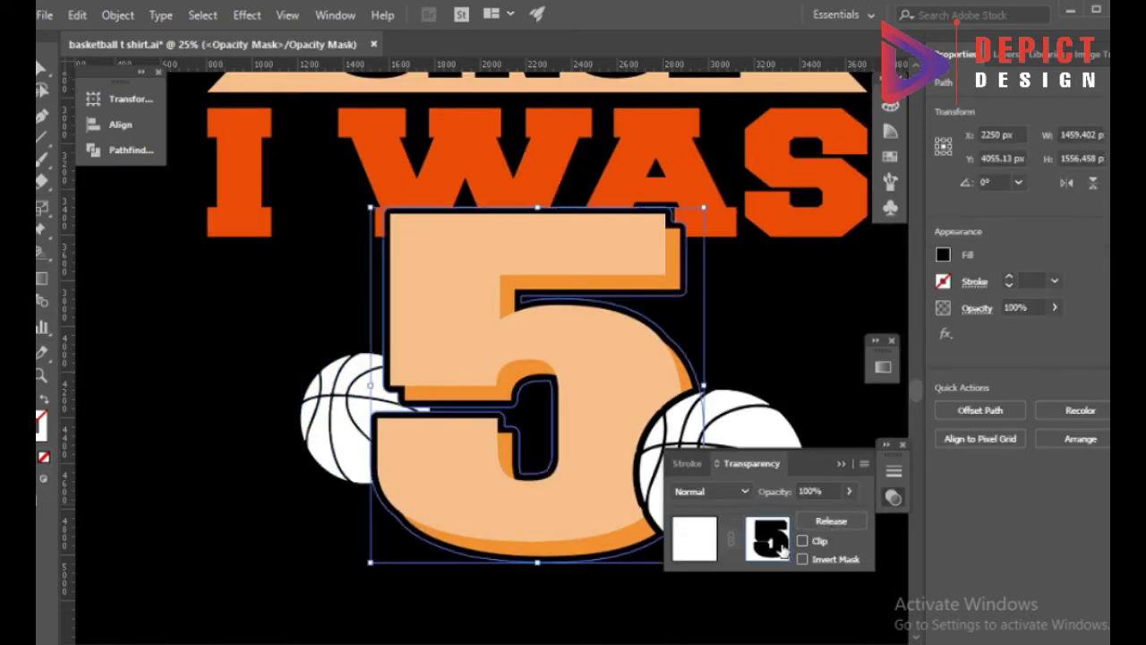
click(695, 547)
- Recolour both basketballs orange by sampling the BASKETBALL lettering with the Eyedropper
click(387, 428)
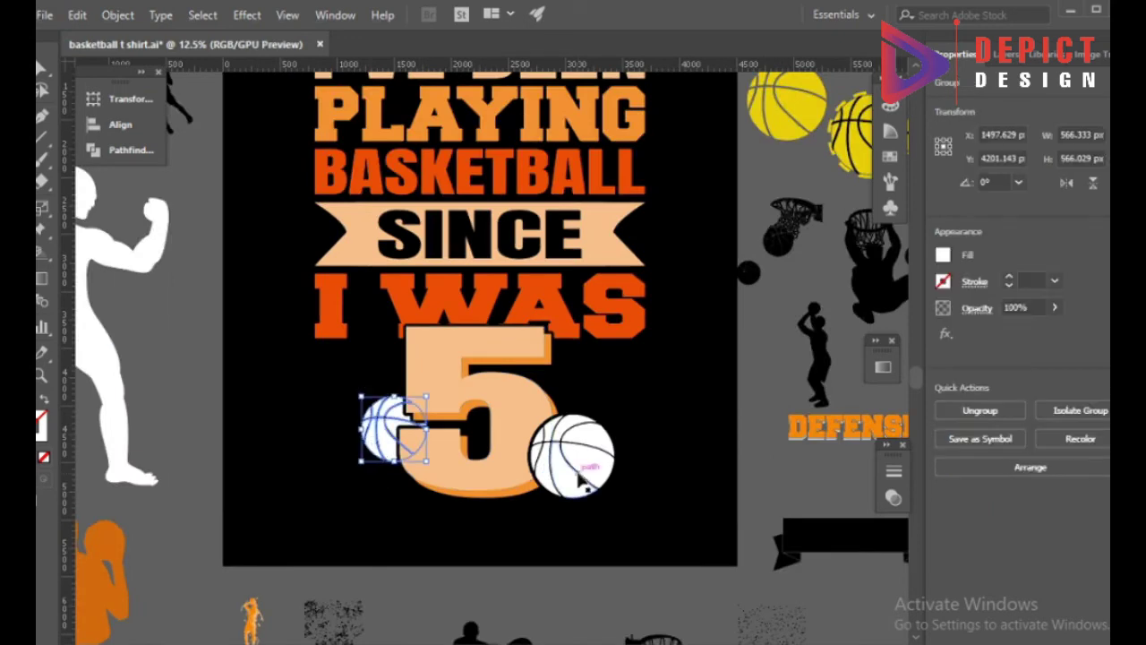
shift+click(587, 468)
key(i)
click(328, 176)
click(224, 284)
- Apply a white-to-black gradient to the basketballs and inspect the I WAS text's gradient
scroll(384, 473, up, 1)
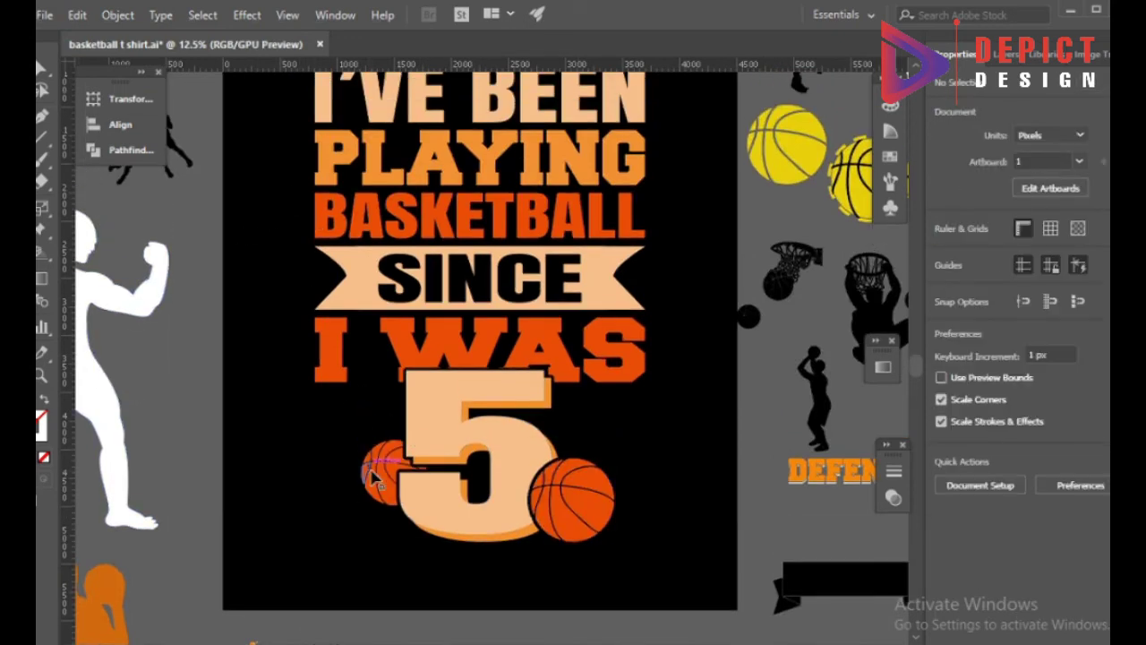
double_click(379, 478)
double_click(335, 471)
click(559, 506)
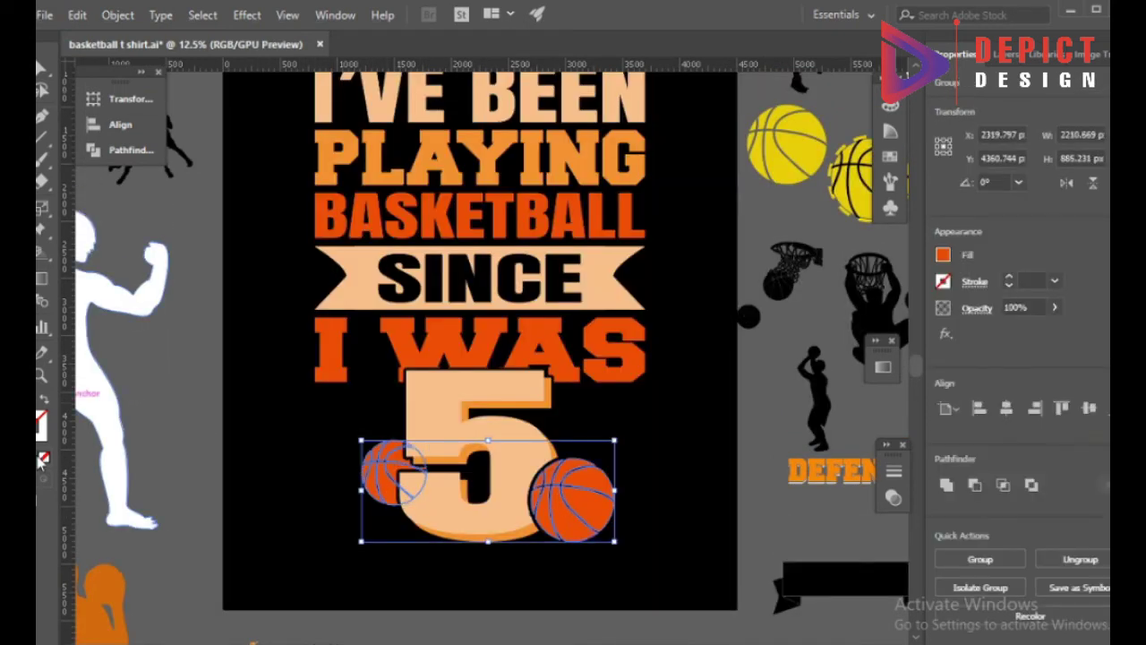
key(period)
double_click(655, 507)
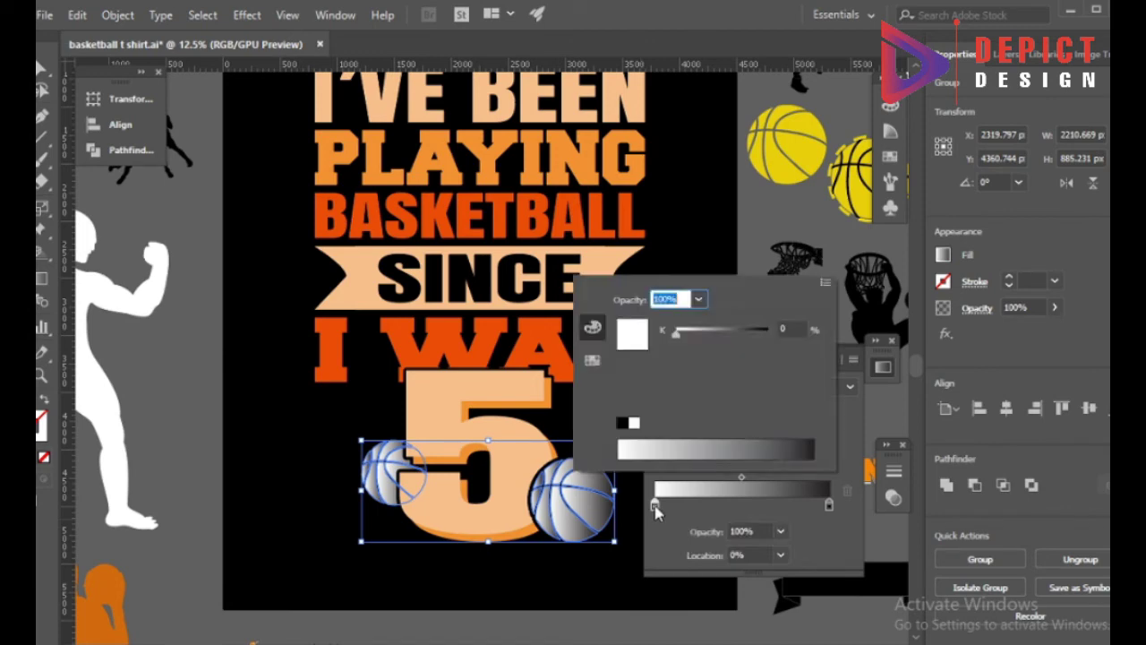
key(Escape)
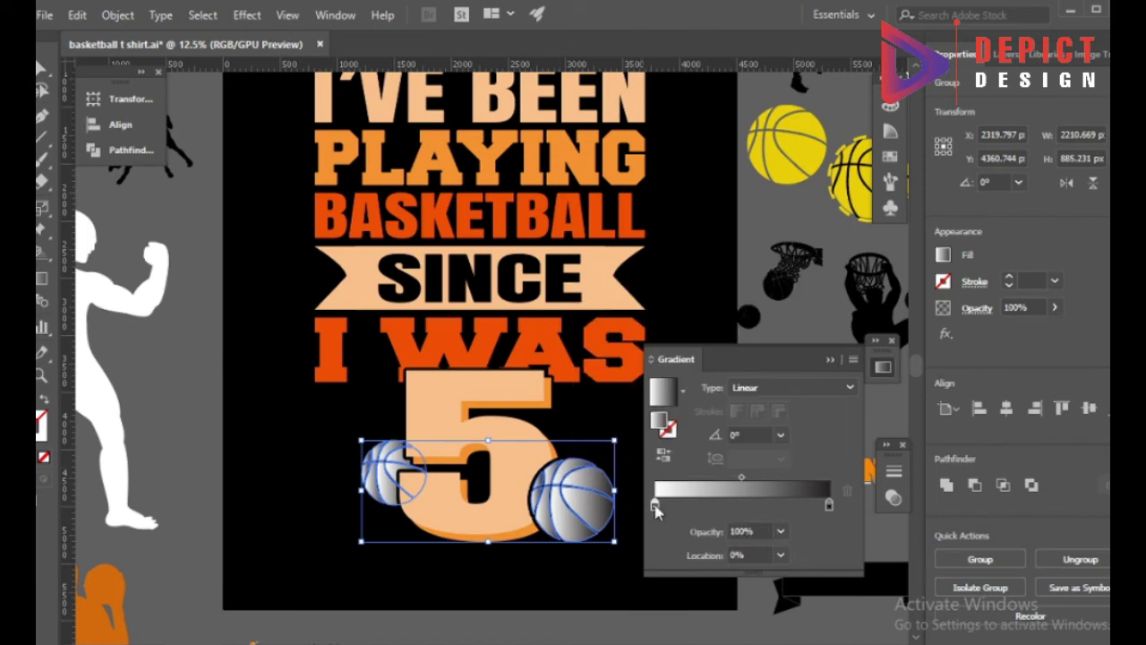
click(553, 352)
click(589, 434)
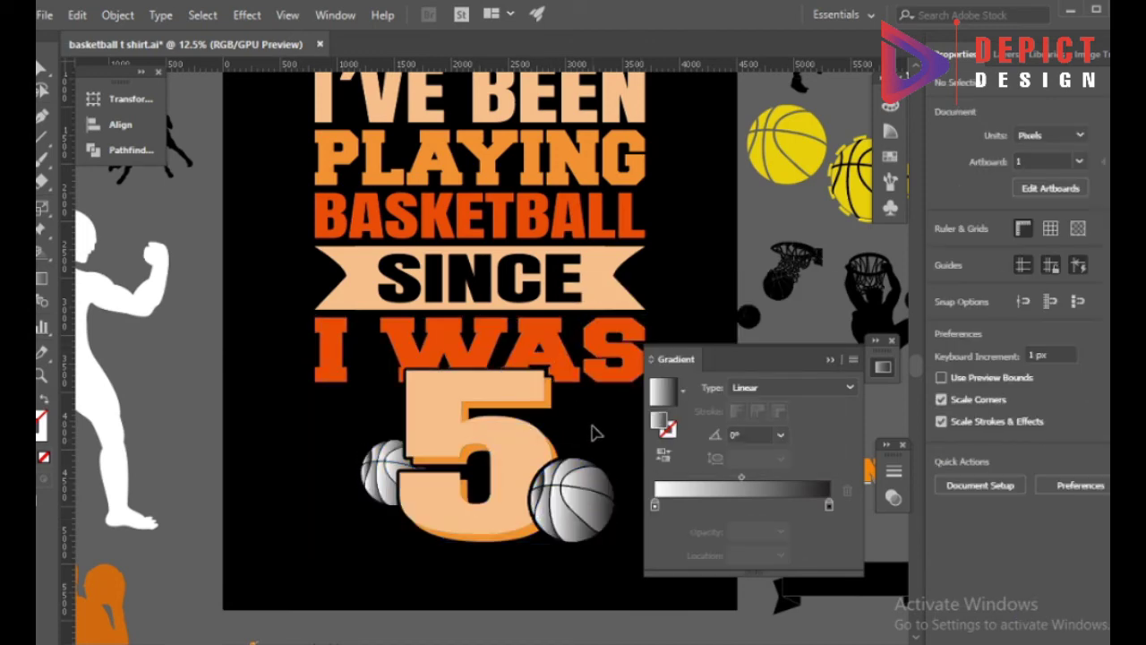
click(365, 358)
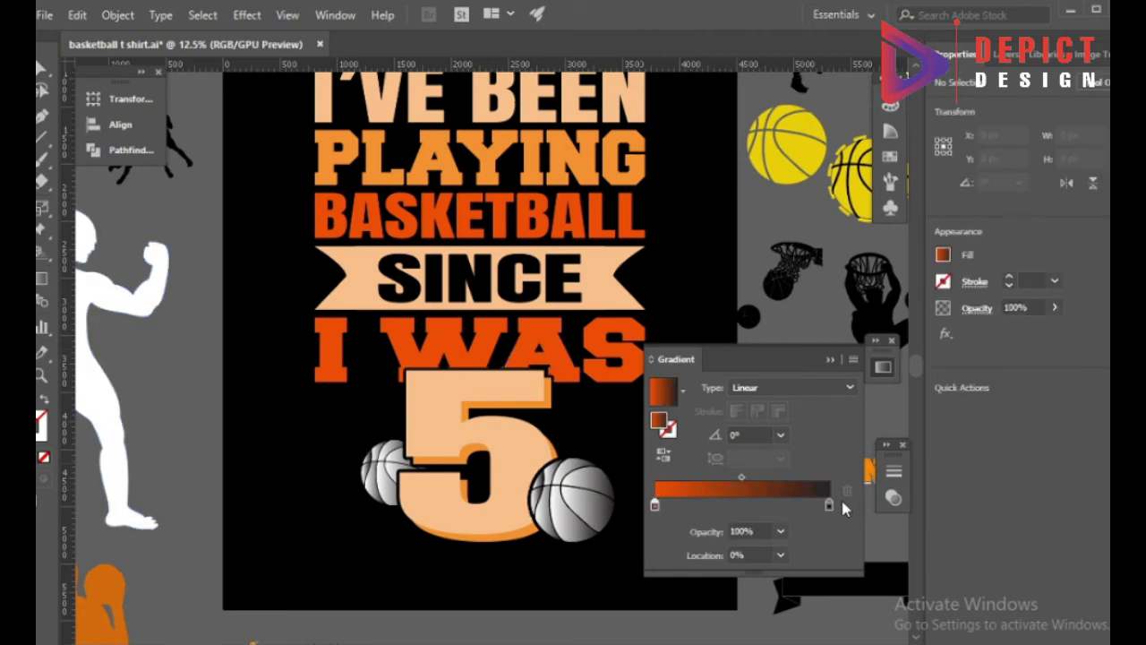
- Give both basketballs the lighter orange gradient sampled from the lettering
click(274, 448)
click(573, 501)
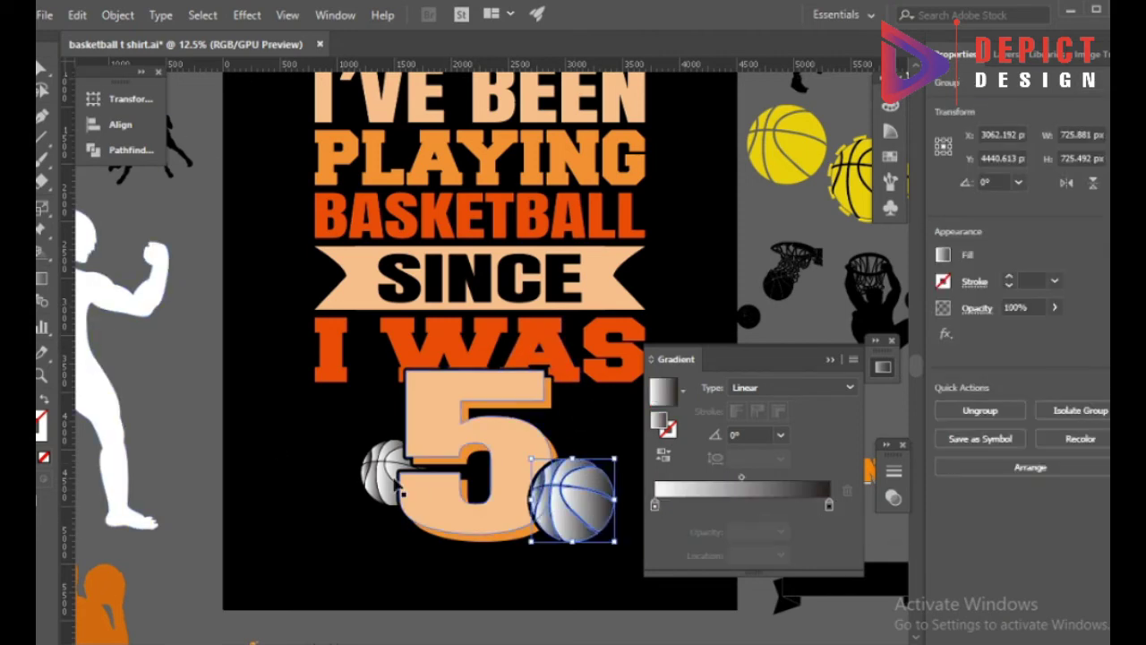
shift+click(385, 470)
key(i)
click(561, 358)
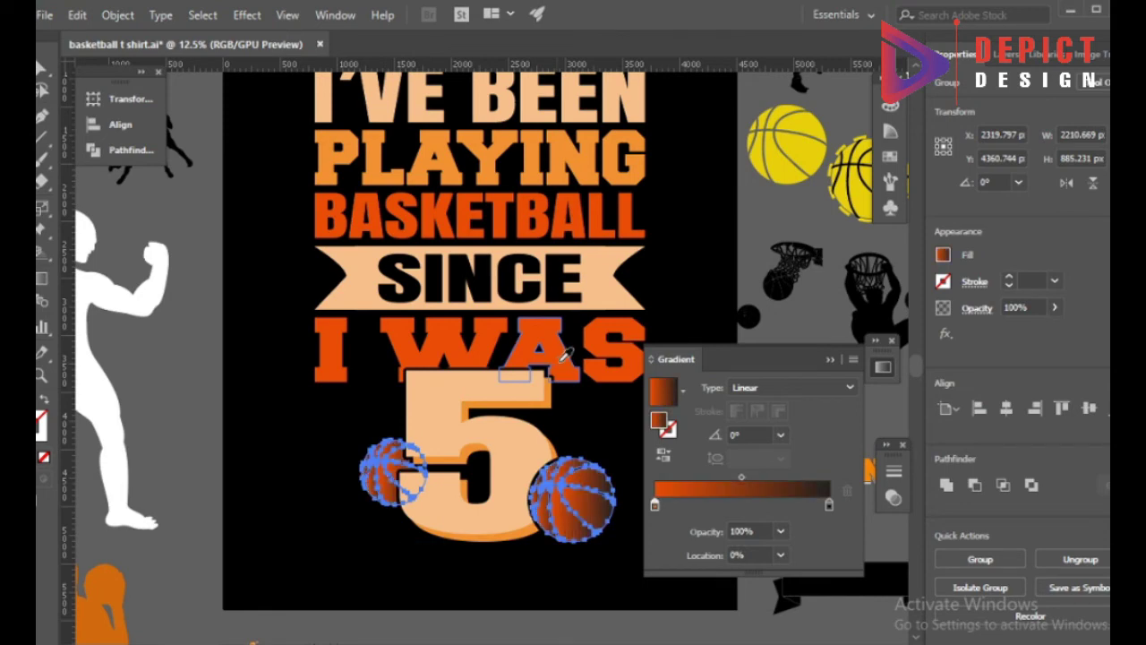
click(829, 504)
shift+click(605, 285)
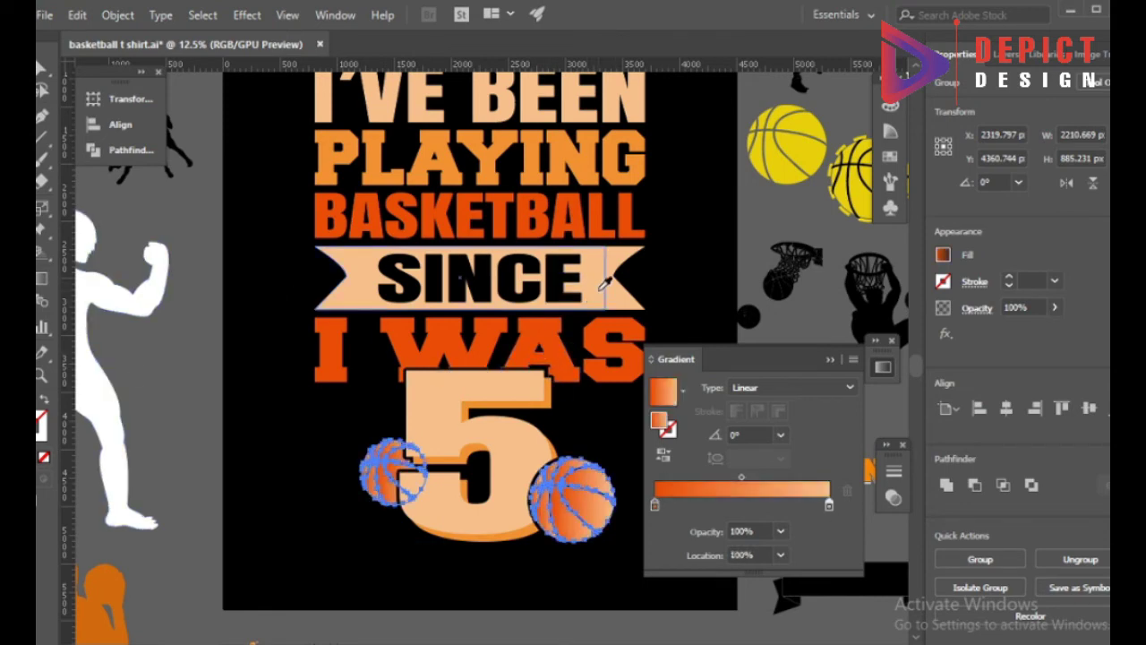
key(v)
- Add three extra colour stops to the basketball gradient while trying -90° and 0° angles
click(781, 435)
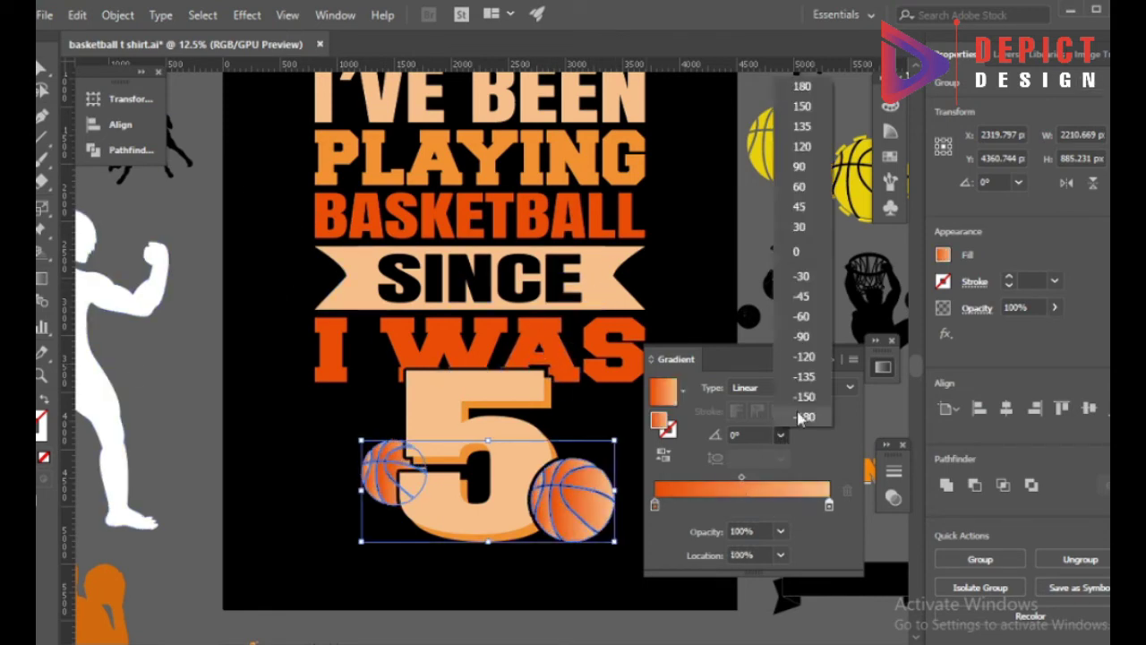
click(803, 337)
click(695, 505)
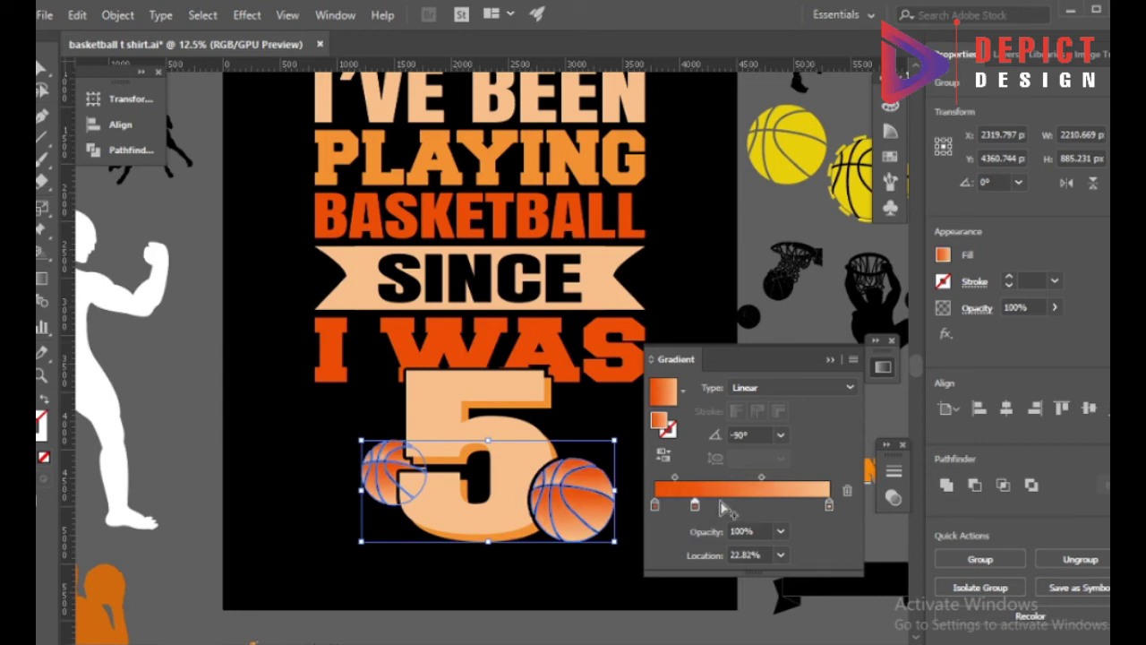
click(743, 505)
click(790, 505)
click(781, 434)
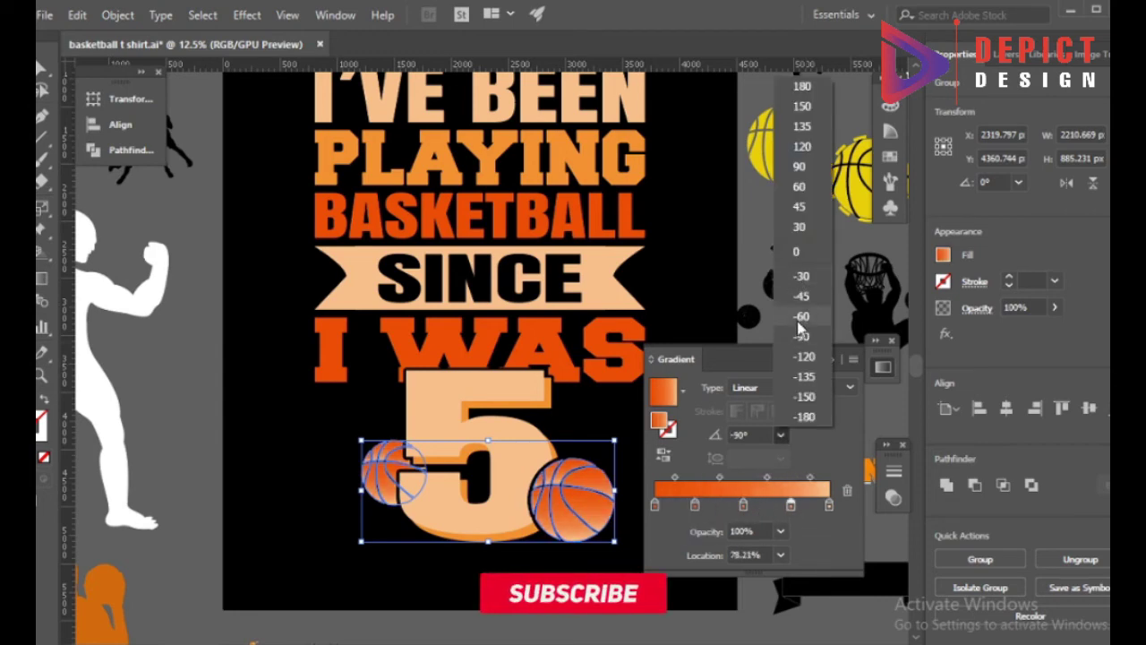
click(781, 435)
click(781, 434)
click(796, 252)
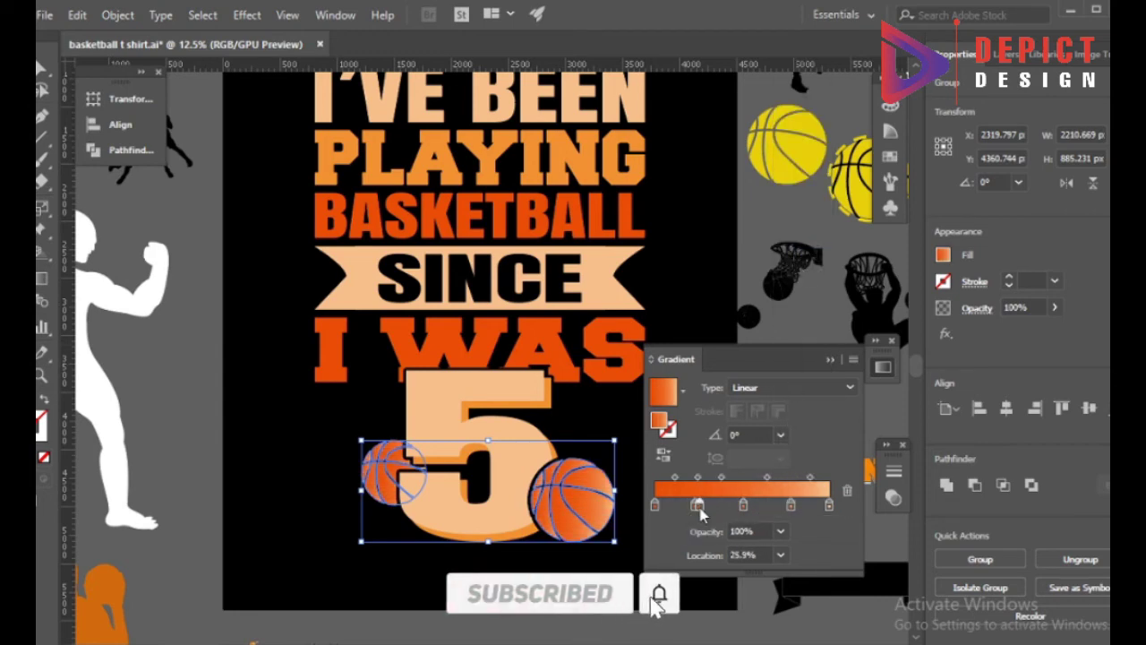
- Move the gradient stops to 28.21% and 53.59% with the angle at -90°
drag(695, 505, 696, 510)
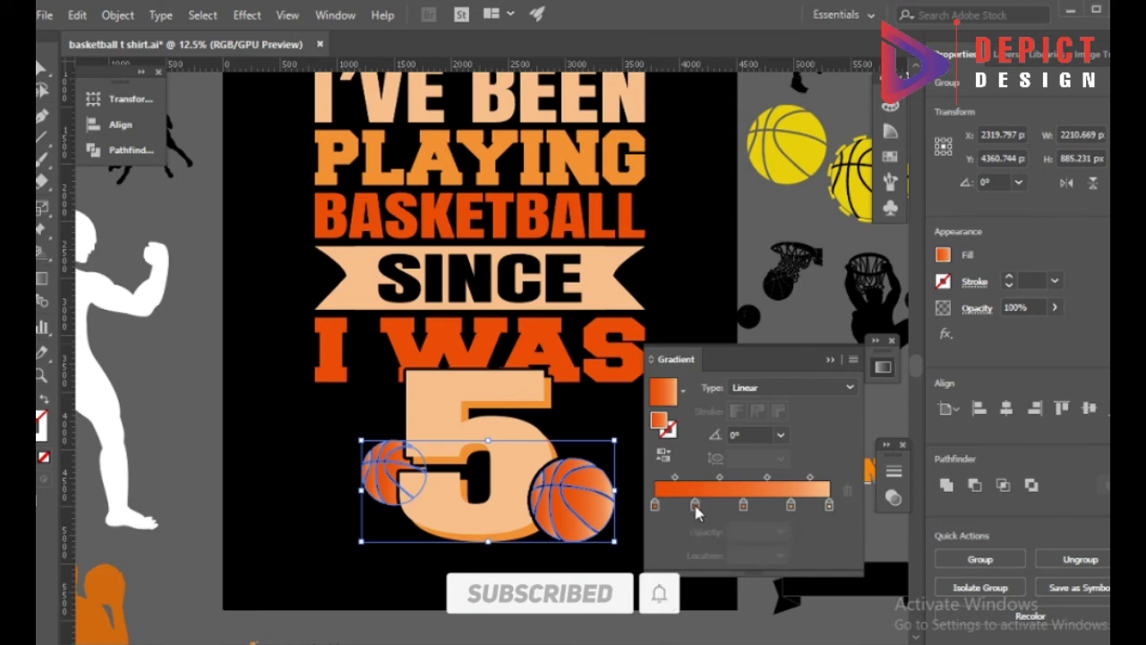
drag(695, 506, 706, 507)
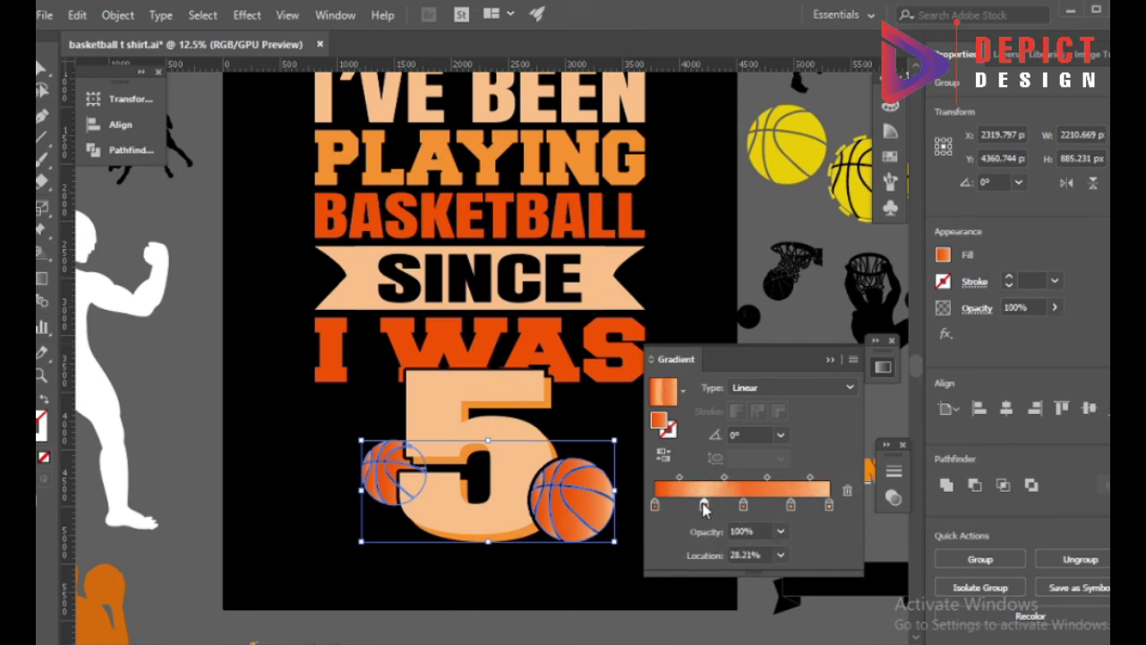
click(781, 434)
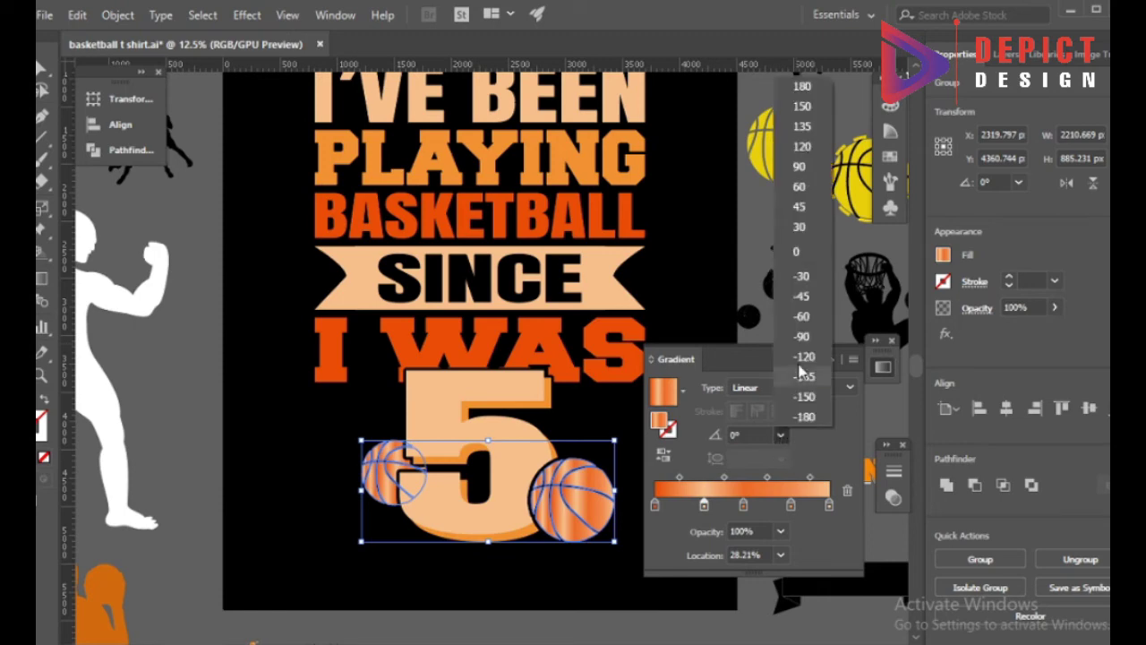
click(804, 343)
drag(743, 505, 752, 507)
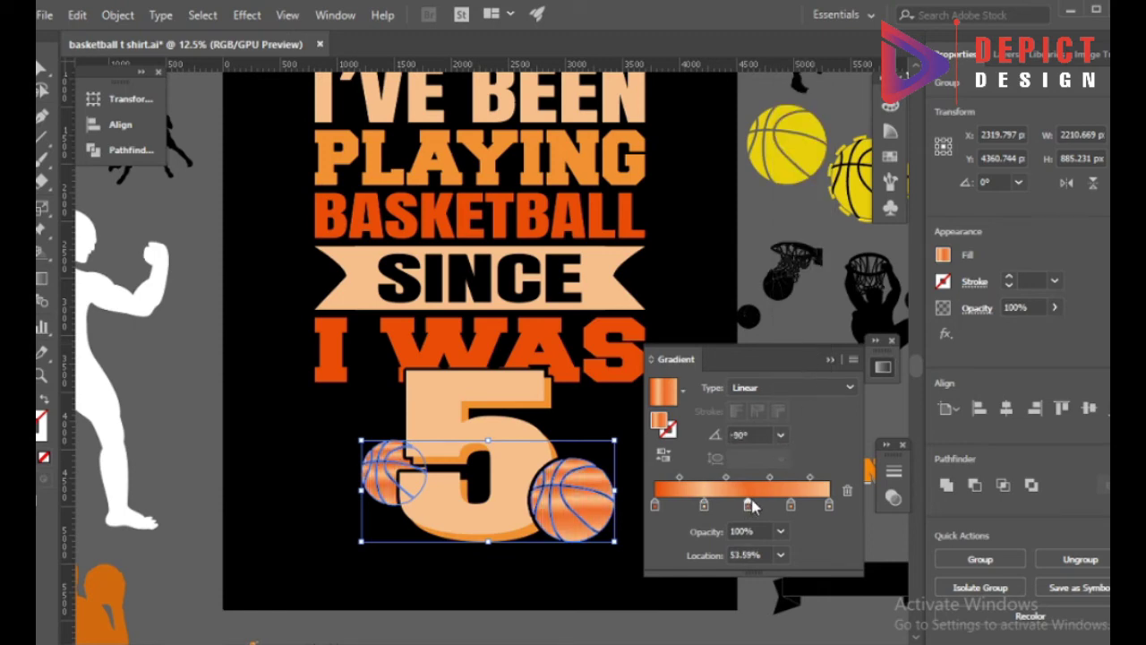
- Try red colours on the first and middle gradient stops, then undo them
double_click(655, 504)
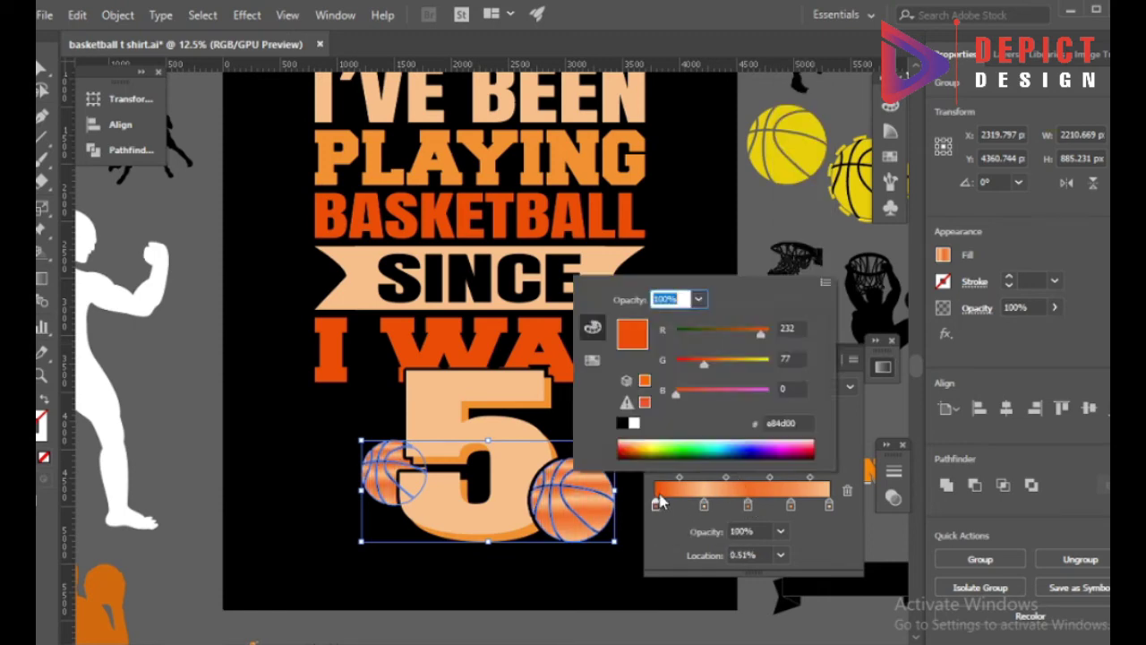
drag(714, 367, 675, 374)
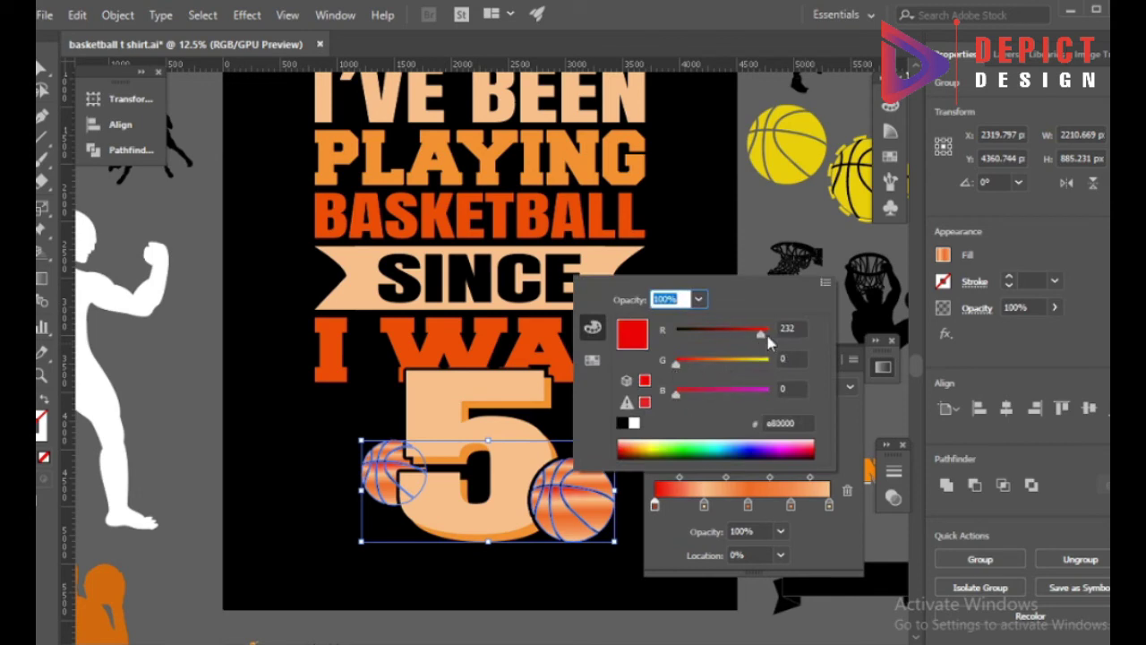
drag(768, 343, 746, 341)
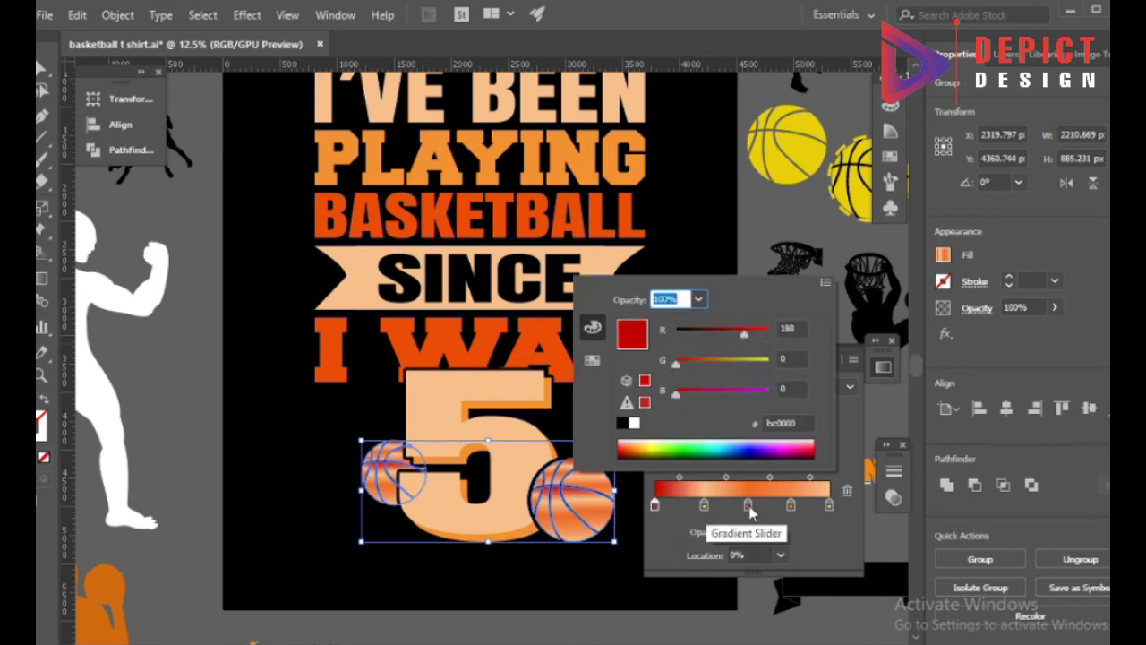
click(704, 507)
double_click(749, 507)
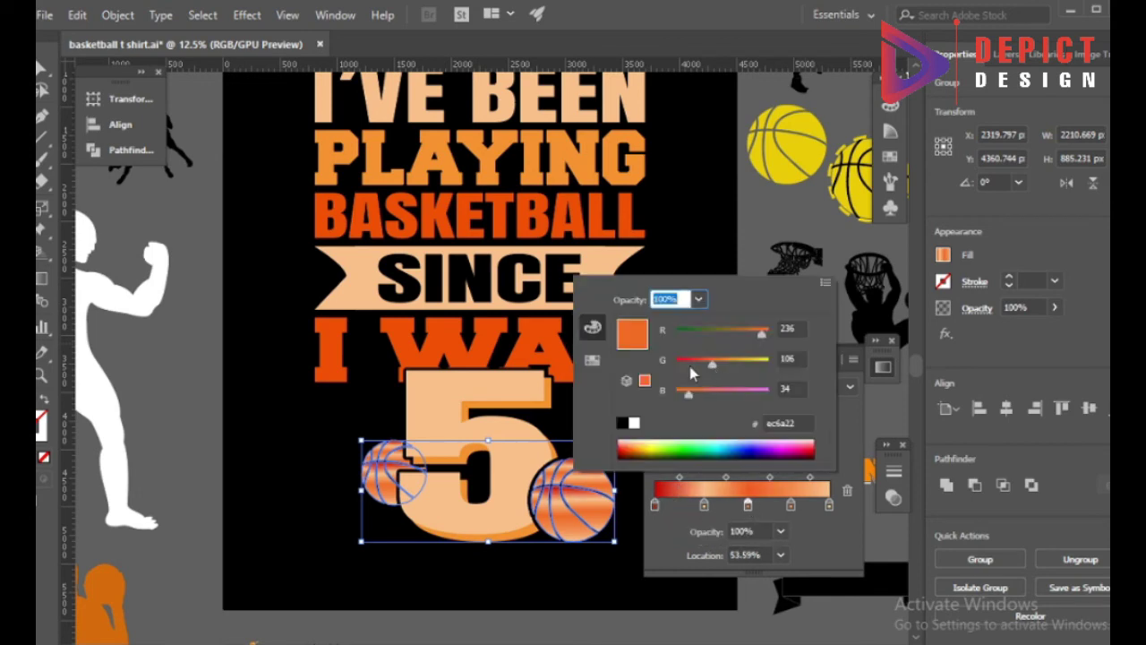
drag(695, 374, 675, 375)
click(813, 533)
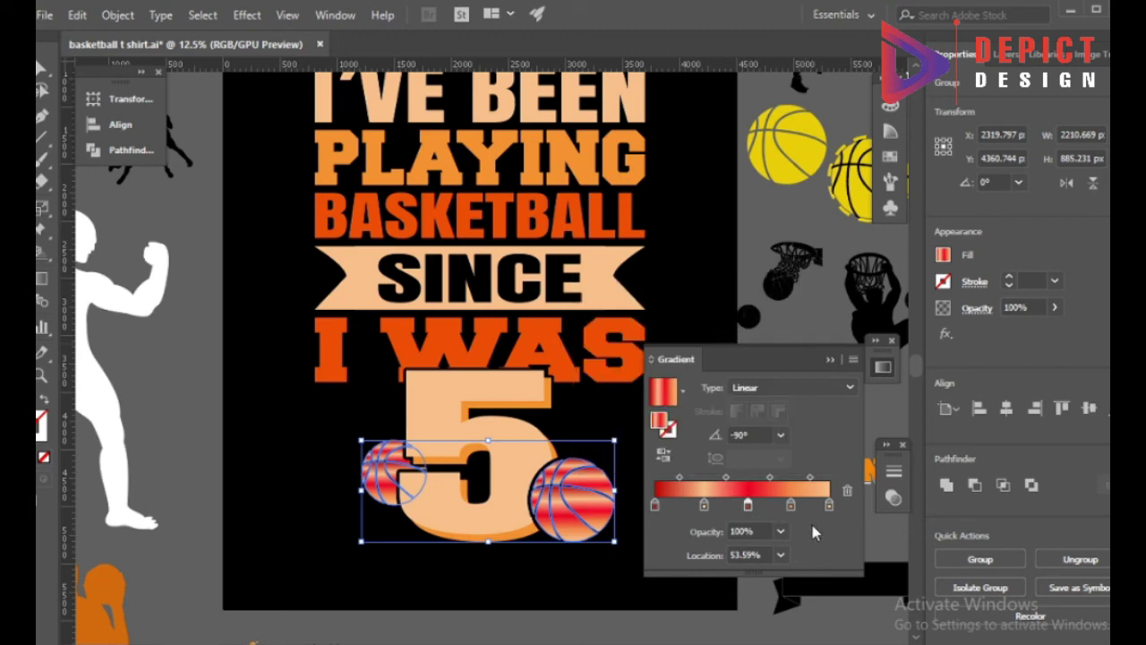
key(ctrl+z)
key(ctrl+z)
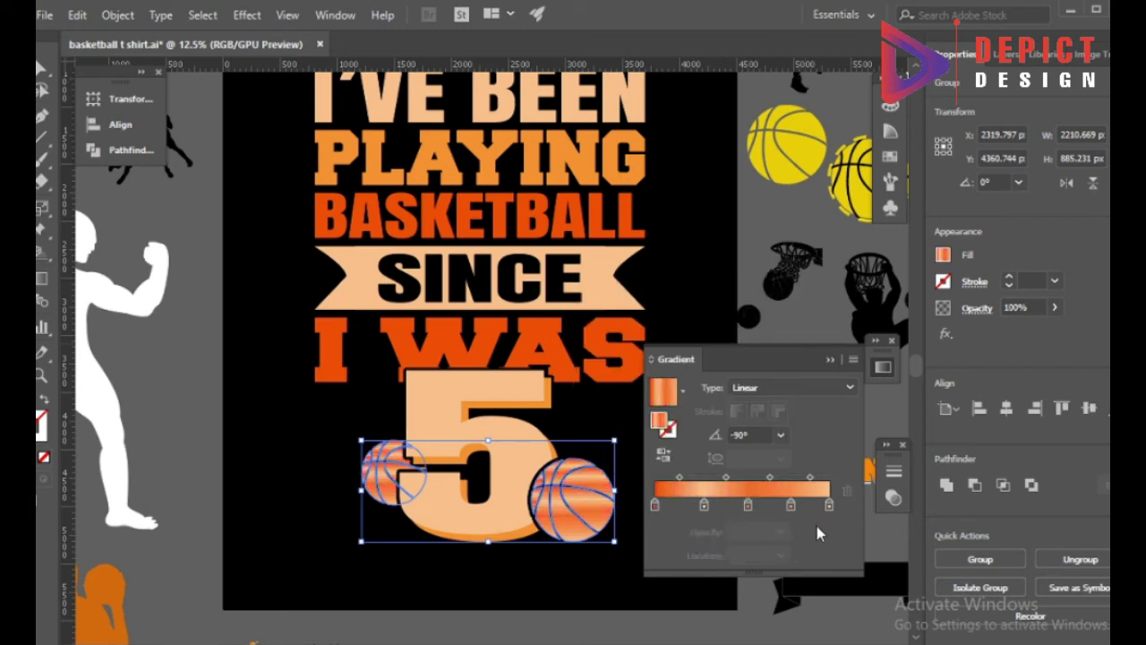
- Try a radial gradient, revert to linear, deselect and zoom out to the whole artboard
click(792, 387)
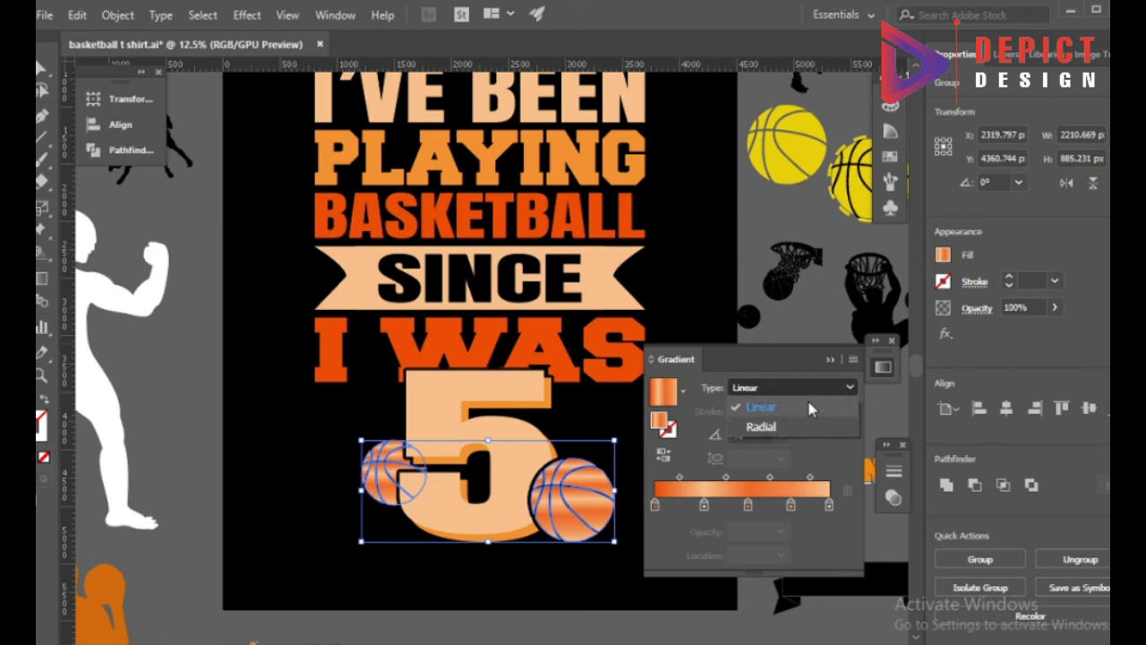
click(761, 426)
click(792, 387)
click(759, 405)
click(781, 434)
click(800, 363)
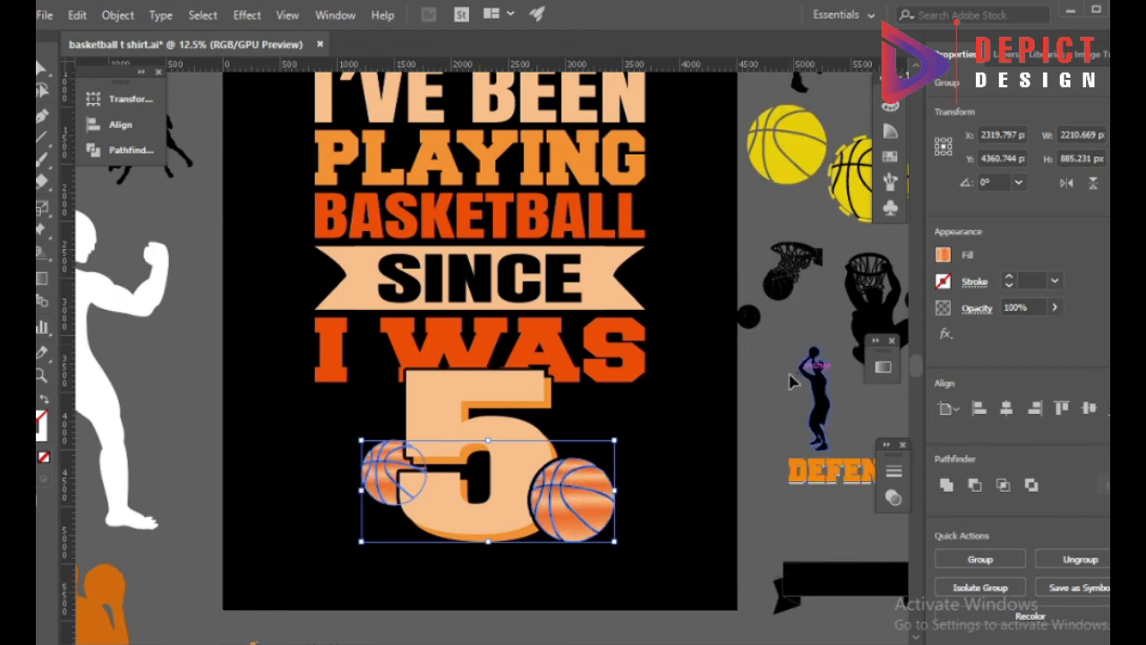
click(757, 398)
key(ctrl+minus)
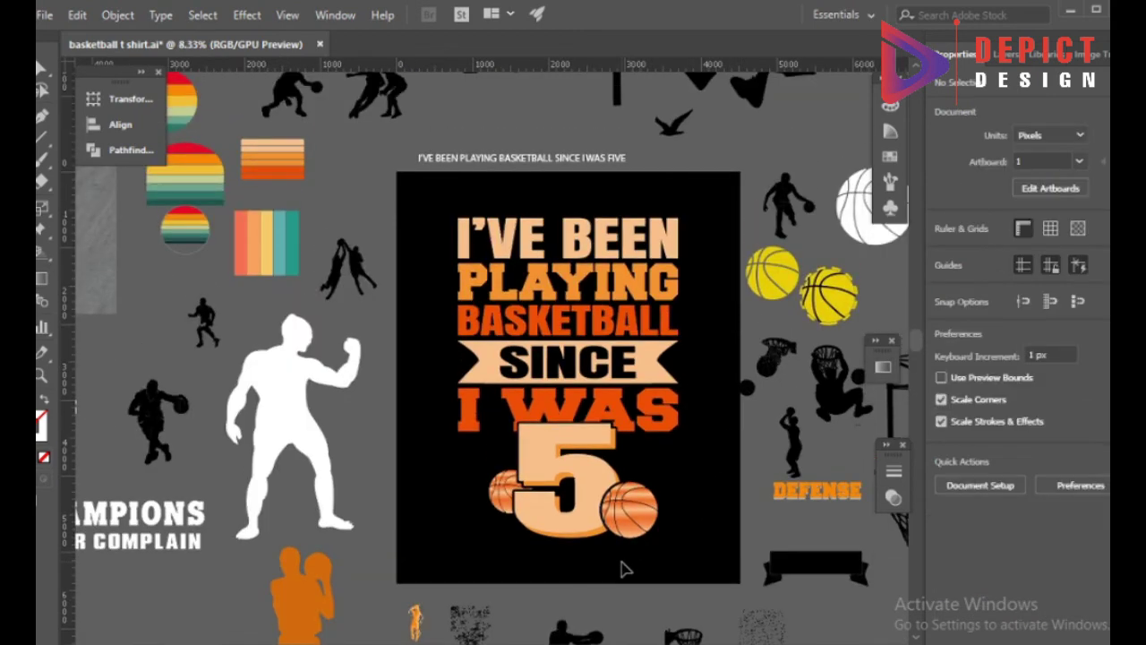
- Scale the whole typography and basketball group up slightly with Transform > Scale
scroll(623, 564, up, 1)
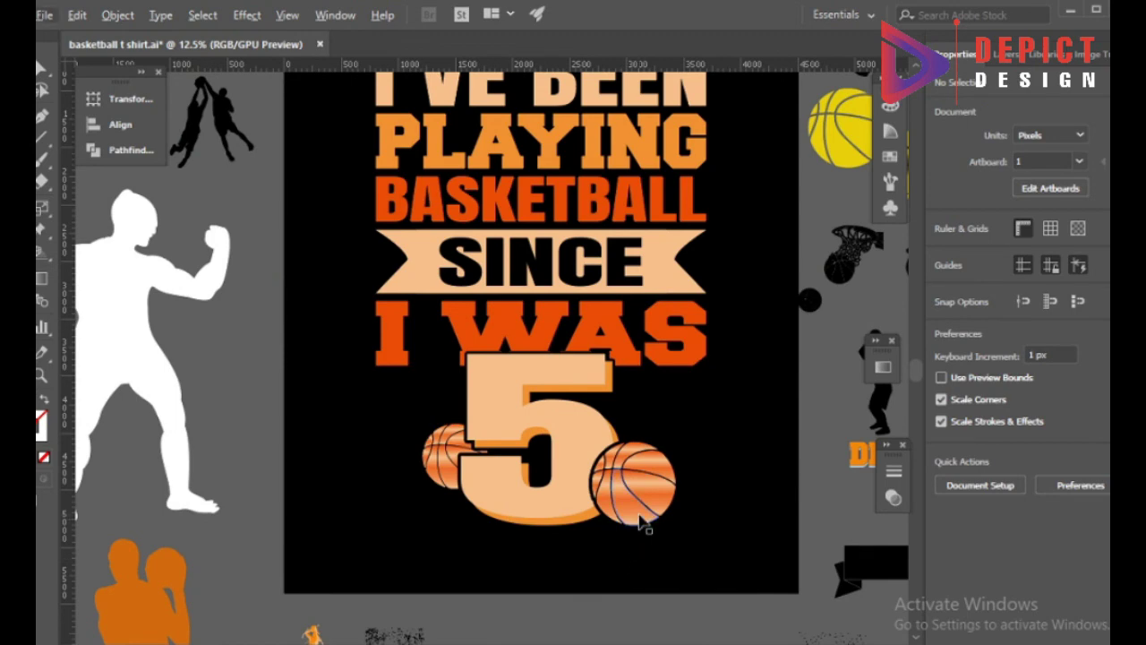
scroll(614, 549, down, 1)
drag(426, 209, 690, 548)
right_click(664, 535)
click(627, 475)
click(657, 463)
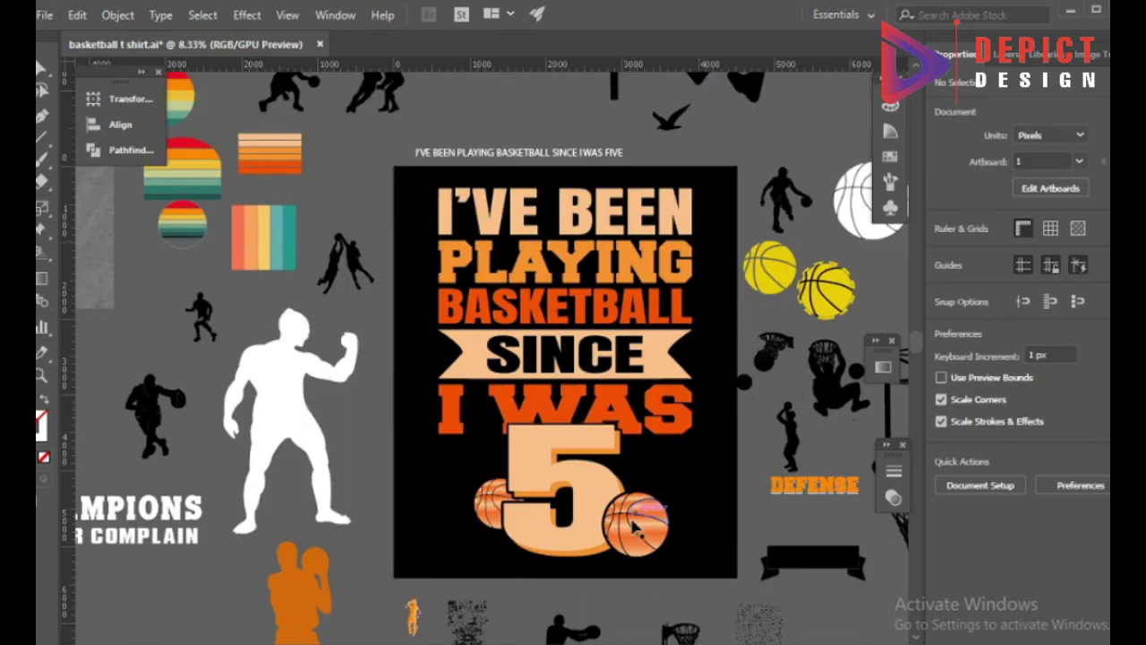